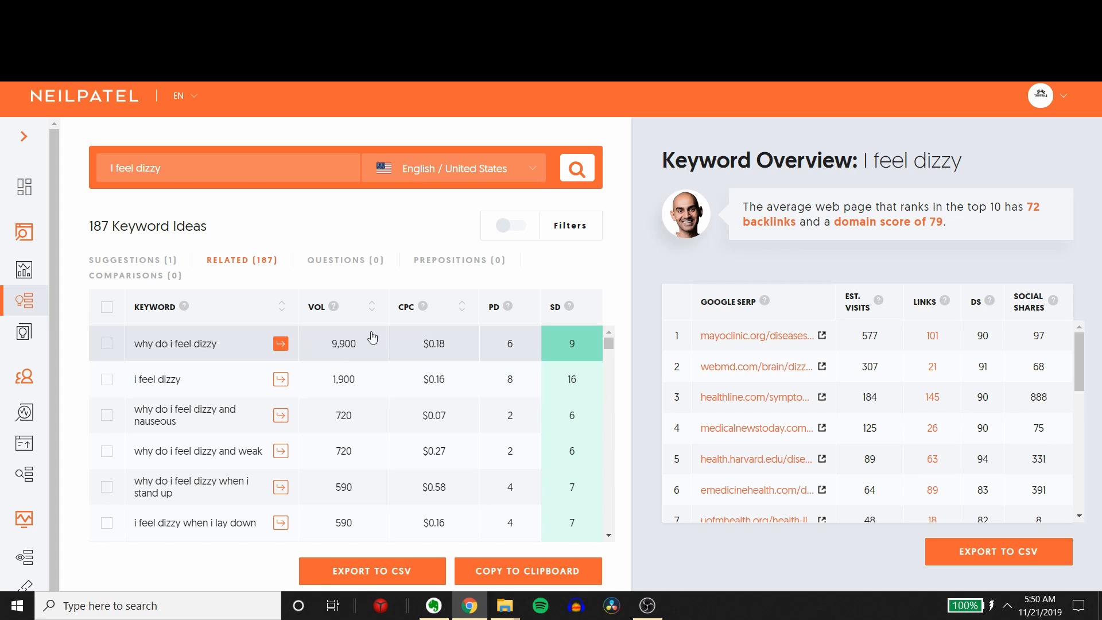
Step: Start the Bluehost sign-up, compare the four hosting plans and select the Basic plan at $3.95/mo
mouse_move(335, 310)
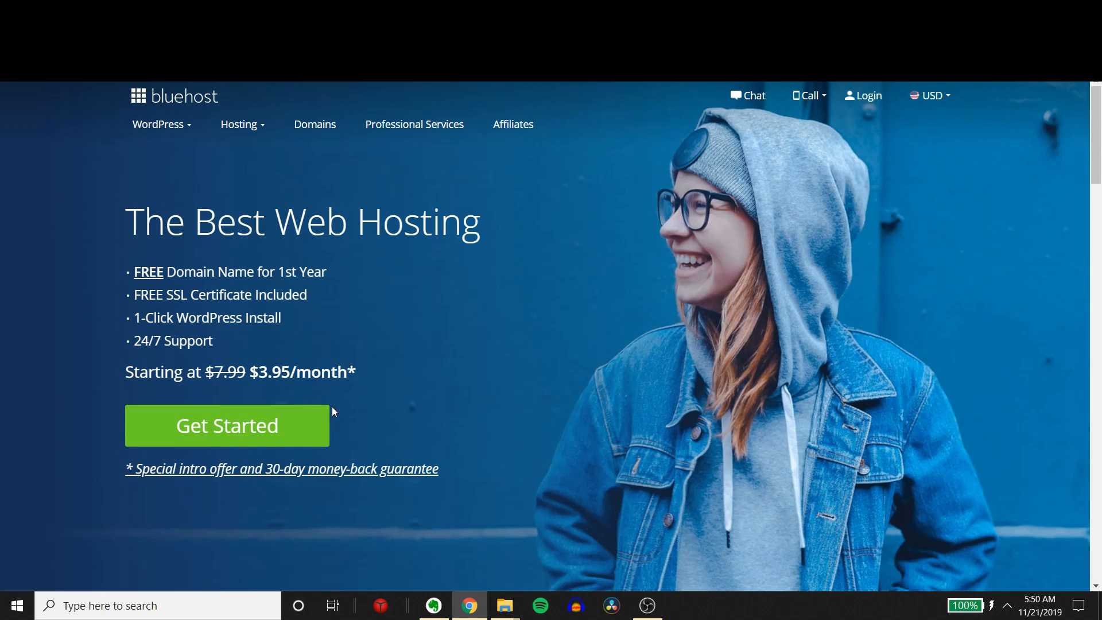
left_click(254, 431)
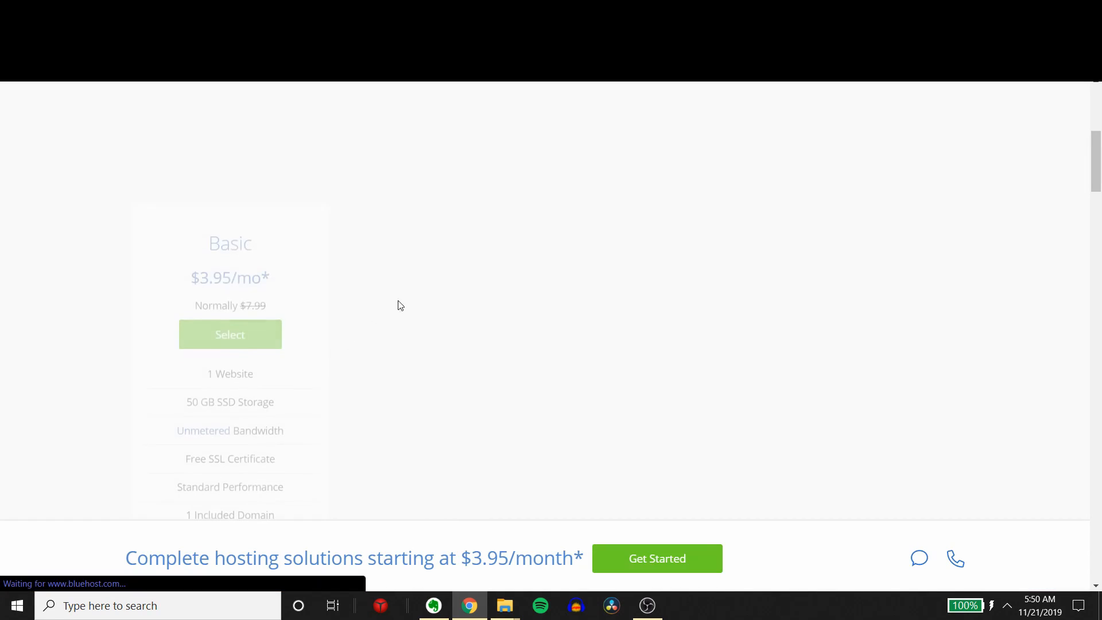
left_click_drag(207, 225, 287, 253)
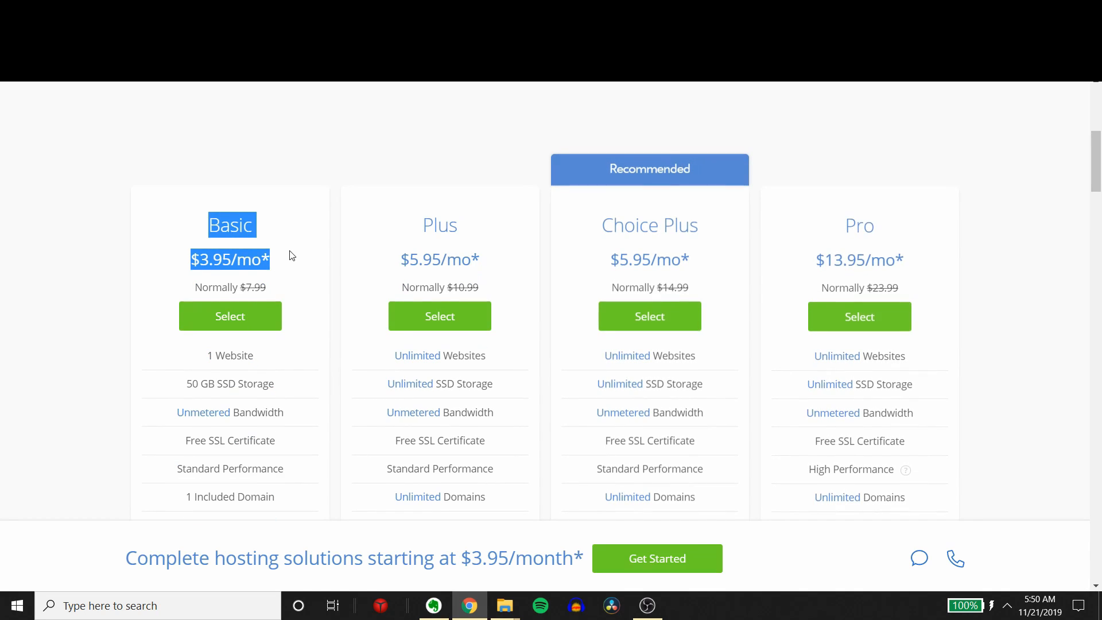
left_click_drag(451, 225, 961, 451)
left_click(958, 392)
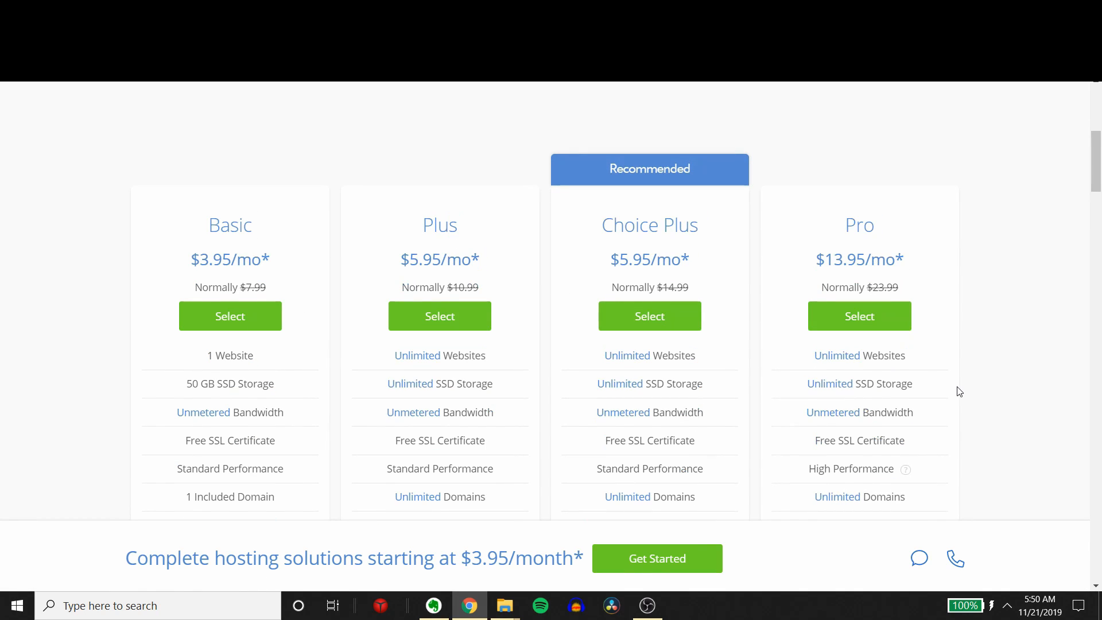
scroll(937, 396, "down", 5)
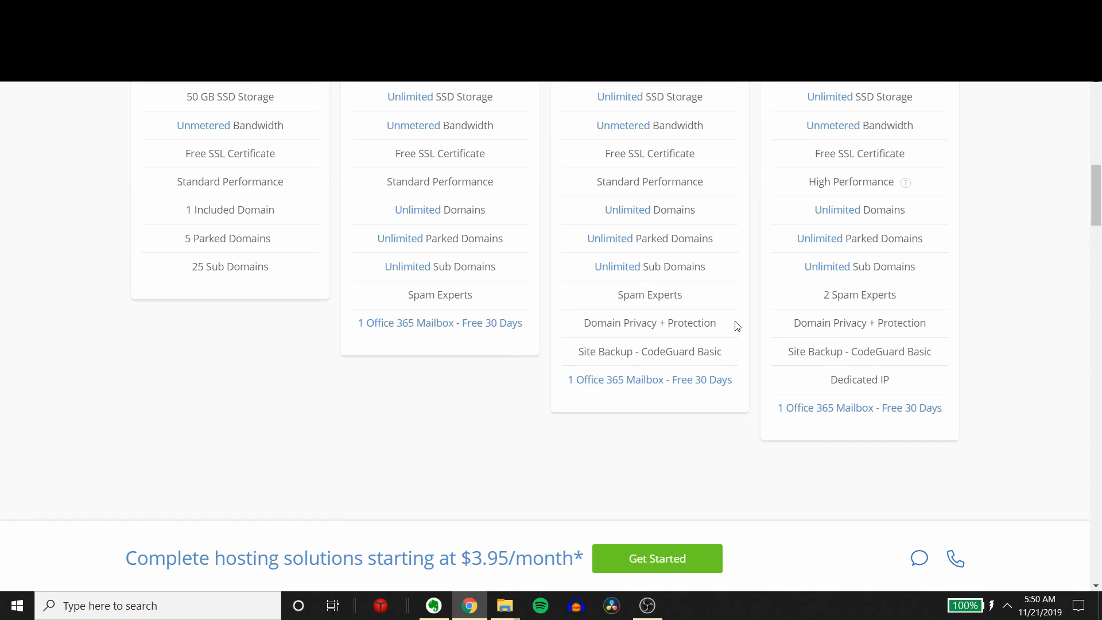
scroll(738, 325, "up", 1)
left_click_drag(400, 225, 1026, 478)
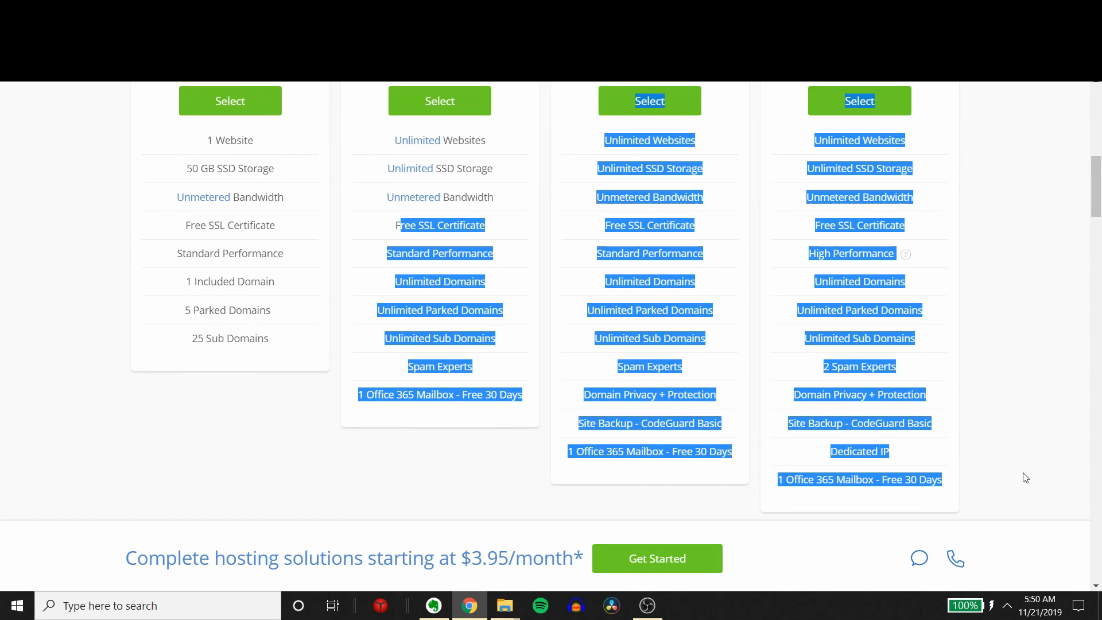
scroll(392, 421, "up", 4)
left_click(223, 359)
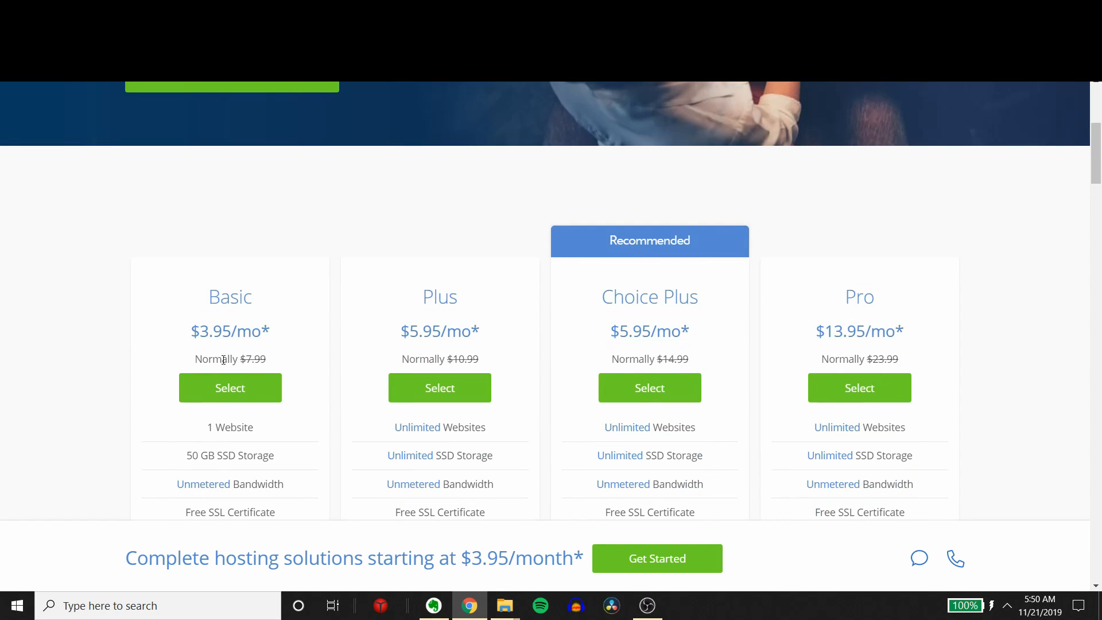
left_click(231, 397)
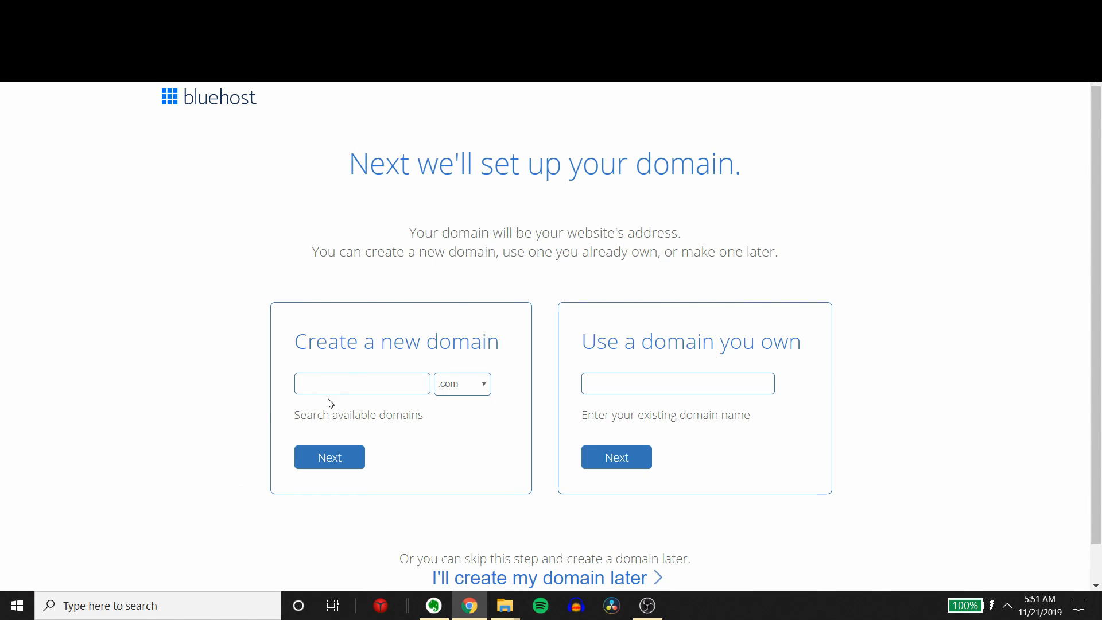
Step: Enter whydoifeeldizzy as the new domain with the .com extension and submit it for registration
left_click(364, 376)
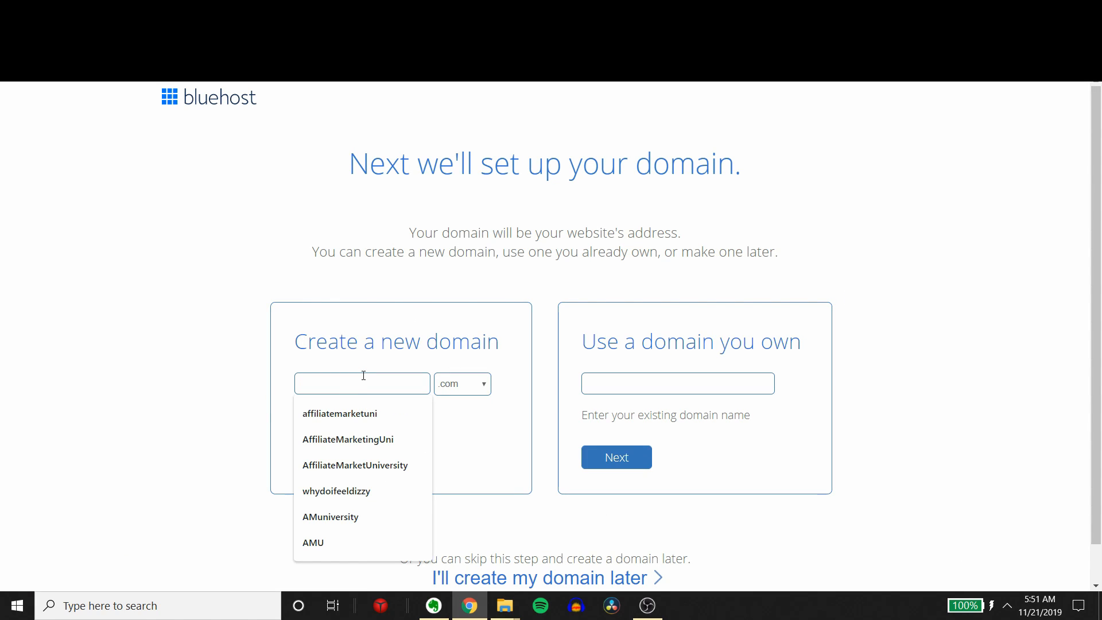
type("whydoifeeldizzy")
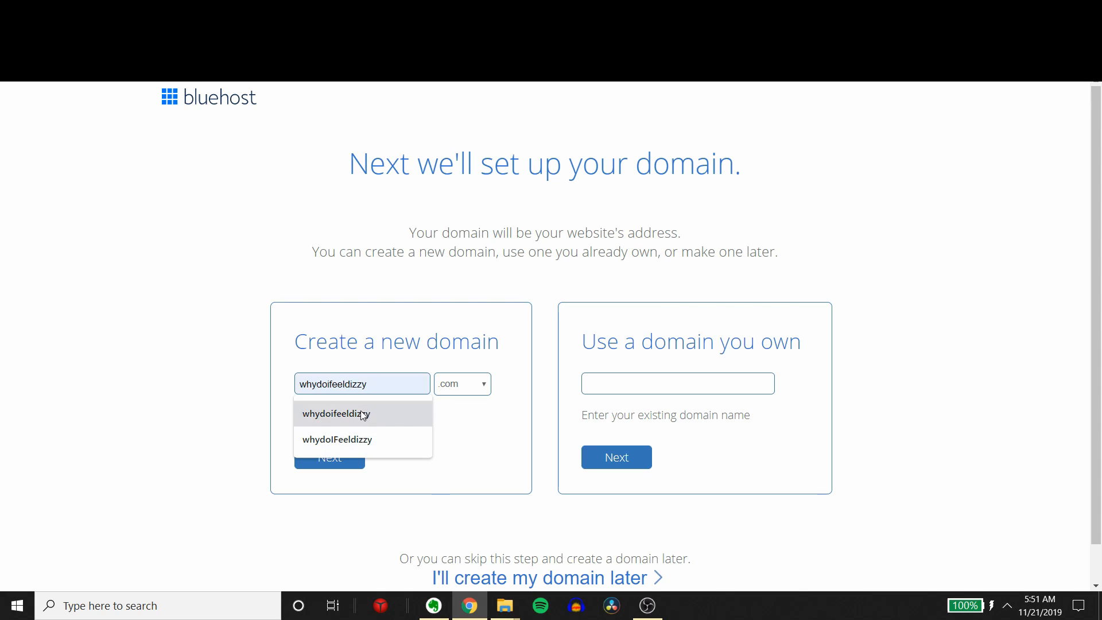
left_click(396, 412)
left_click_drag(380, 383, 272, 397)
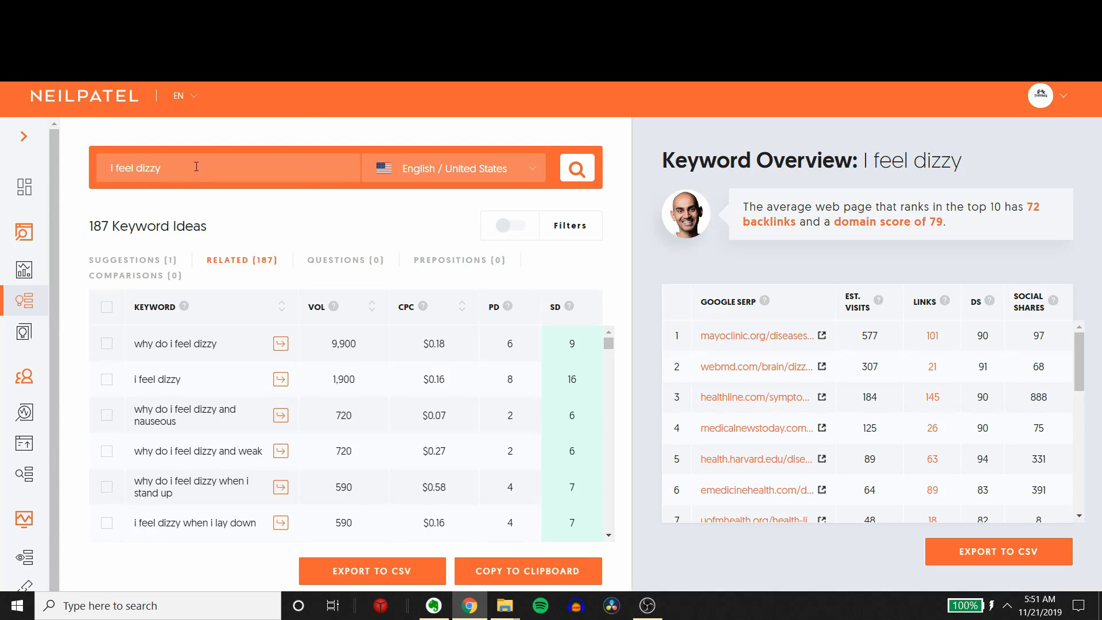
left_click_drag(196, 167, 109, 168)
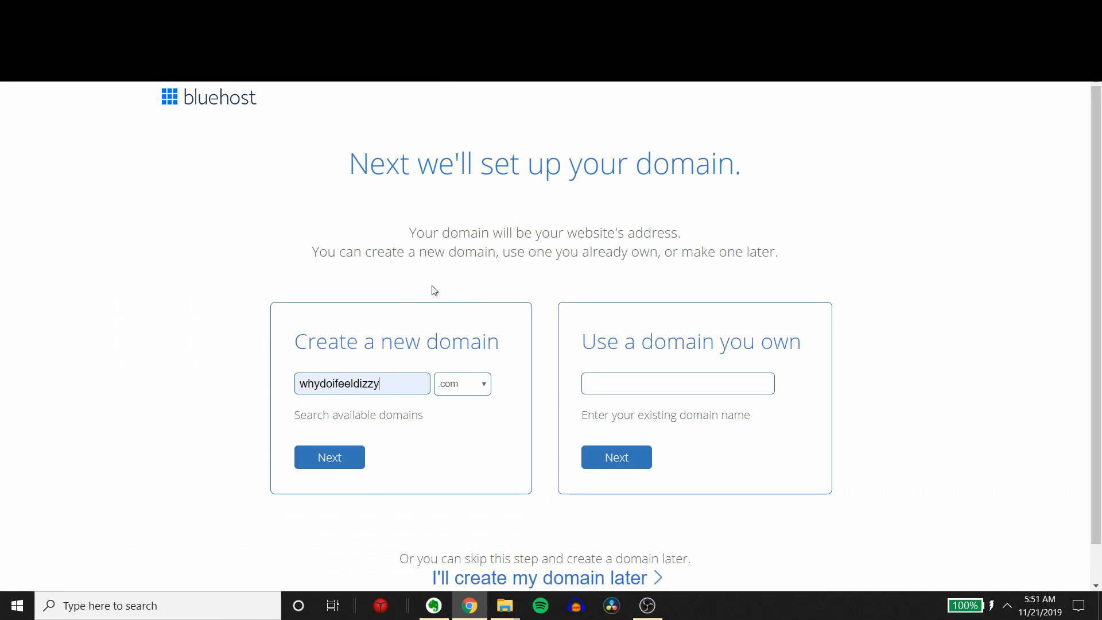
left_click(356, 463)
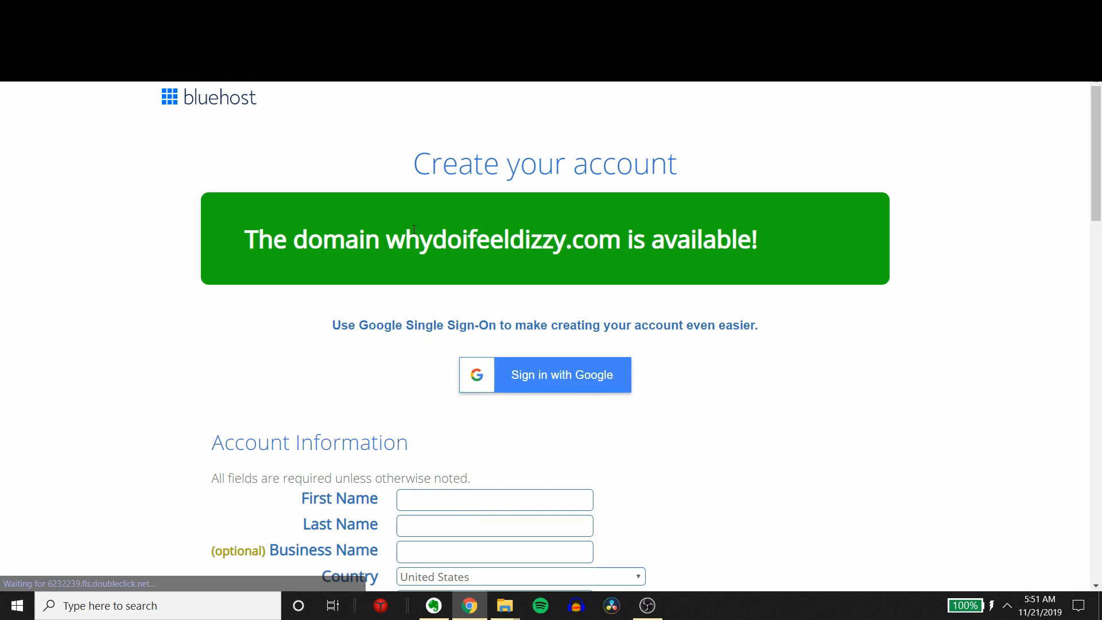
Step: Review the domain availability notice, the Google sign-in option and the Account Information fields on the account creation page
left_click_drag(381, 240, 760, 238)
scroll(746, 505, "down", 3)
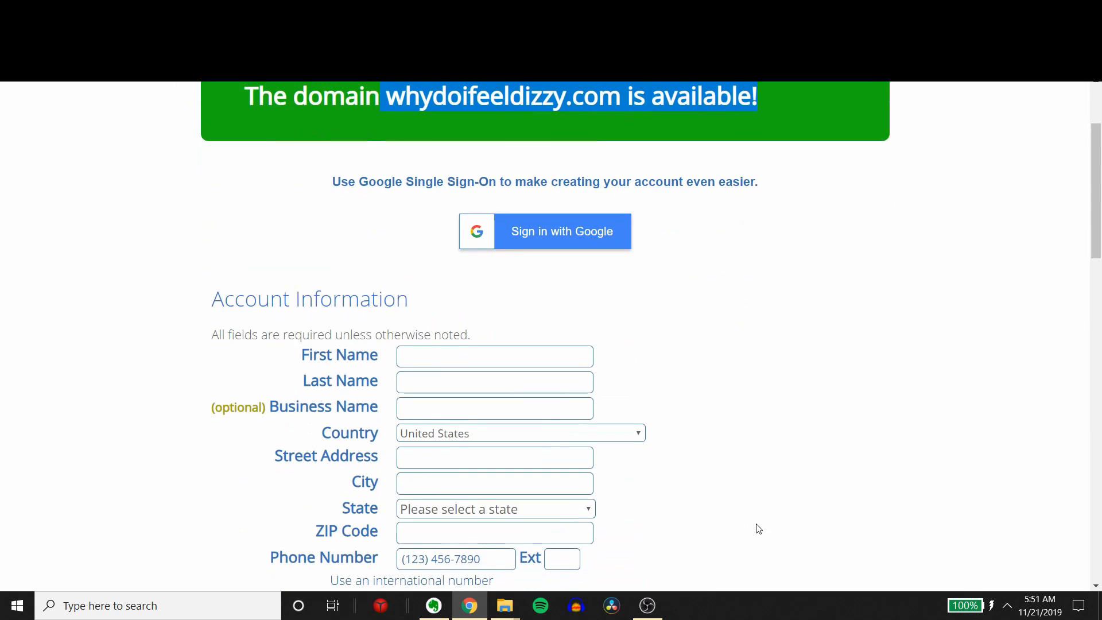
scroll(763, 488, "up", 3)
left_click(781, 459)
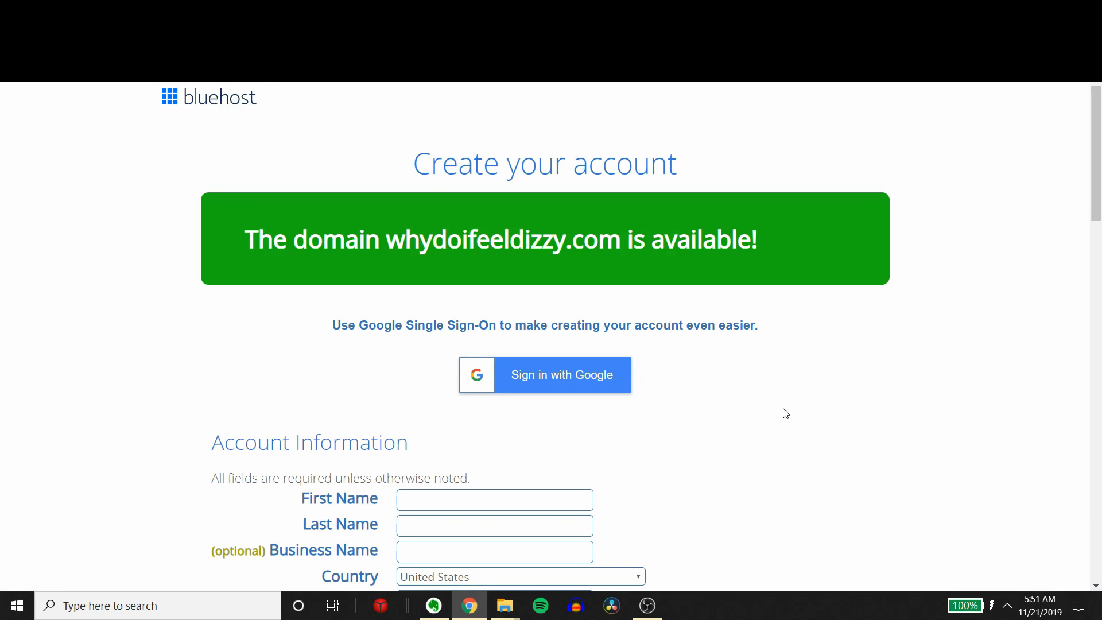
scroll(794, 421, "down", 3)
scroll(767, 416, "up", 3)
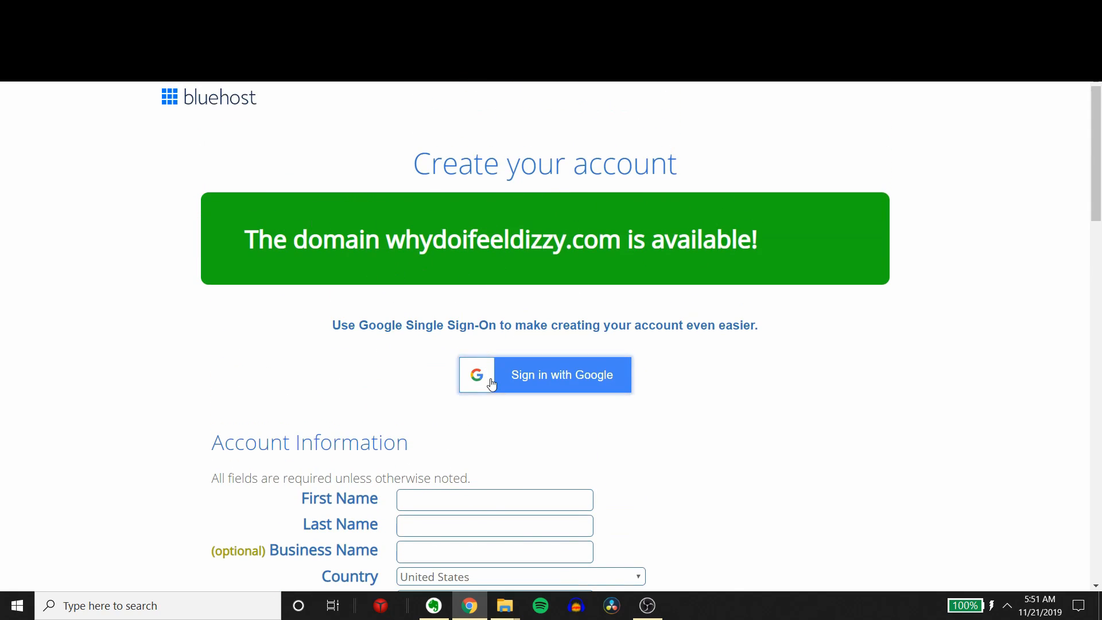
scroll(519, 327, "down", 4)
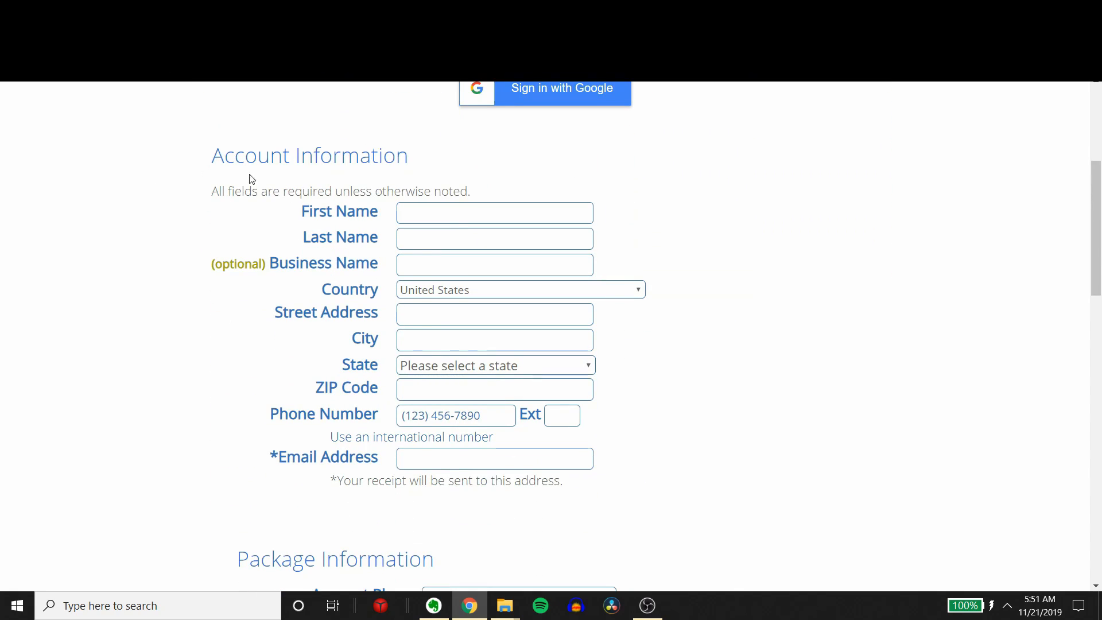
Step: Check the available account plan terms in Package Information, keeping Basic 36 Month Price - $3.95/mo
scroll(652, 381, "down", 4)
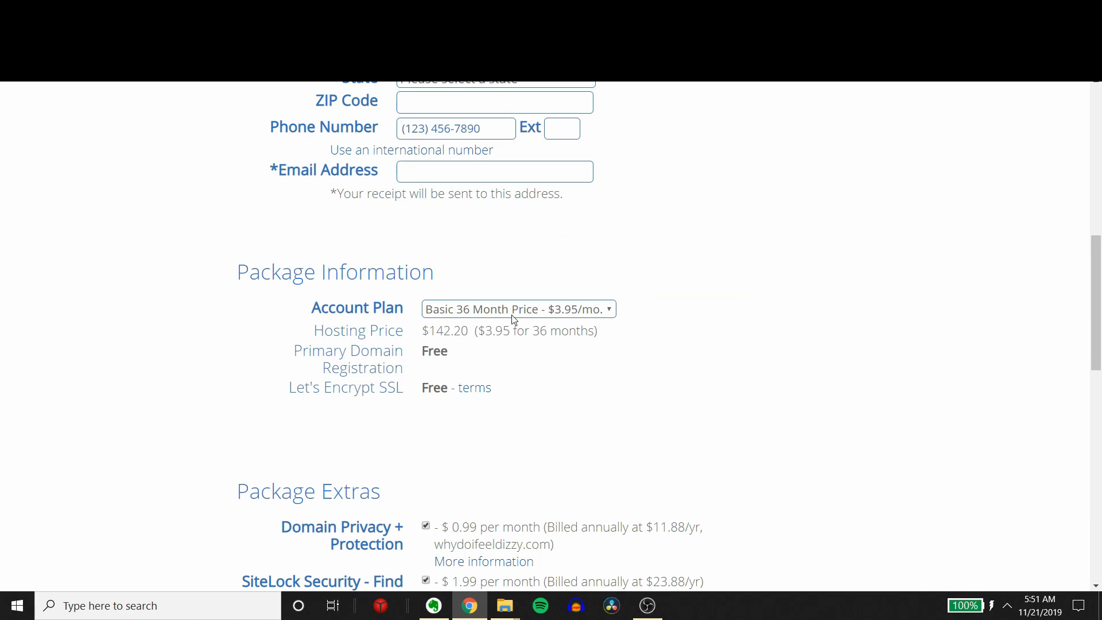
left_click(468, 312)
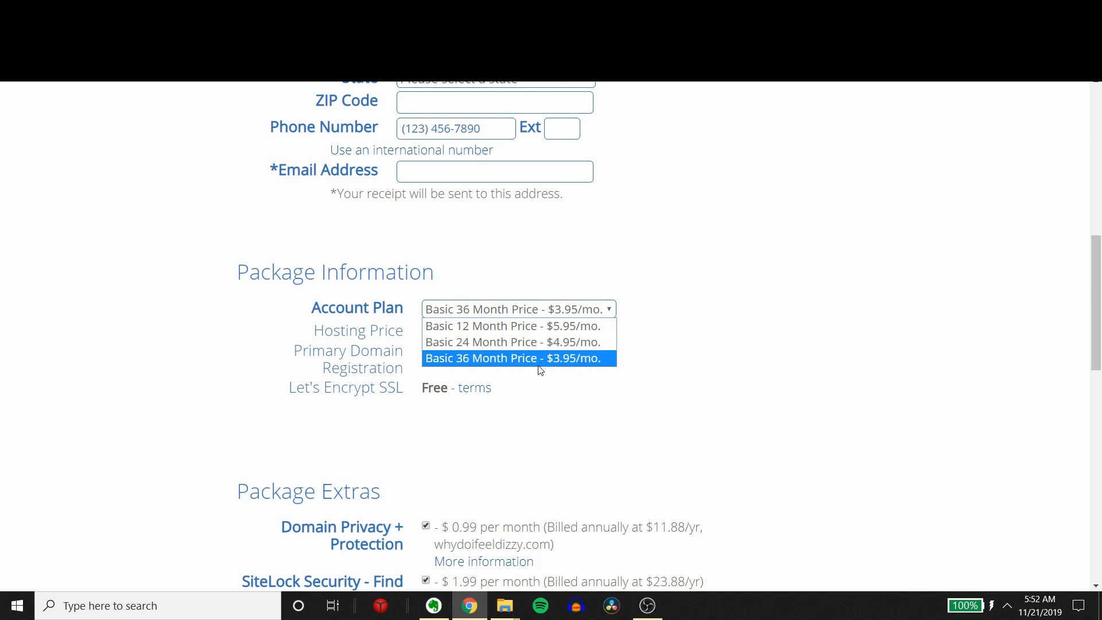
left_click(549, 314)
Step: Remove SiteLock Security - Find and Codeguard Basic from the package extras, keeping Domain Privacy + Protection
scroll(574, 403, "down", 5)
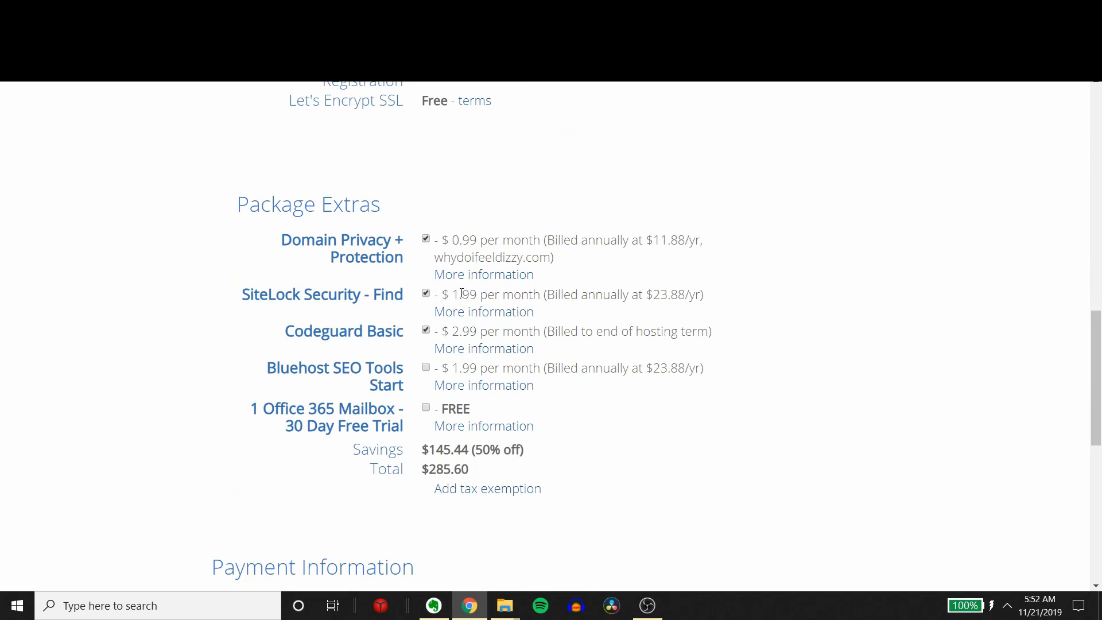
left_click(427, 294)
left_click(425, 330)
left_click_drag(293, 245, 426, 254)
left_click_drag(505, 257, 634, 247)
scroll(826, 325, "down", 3)
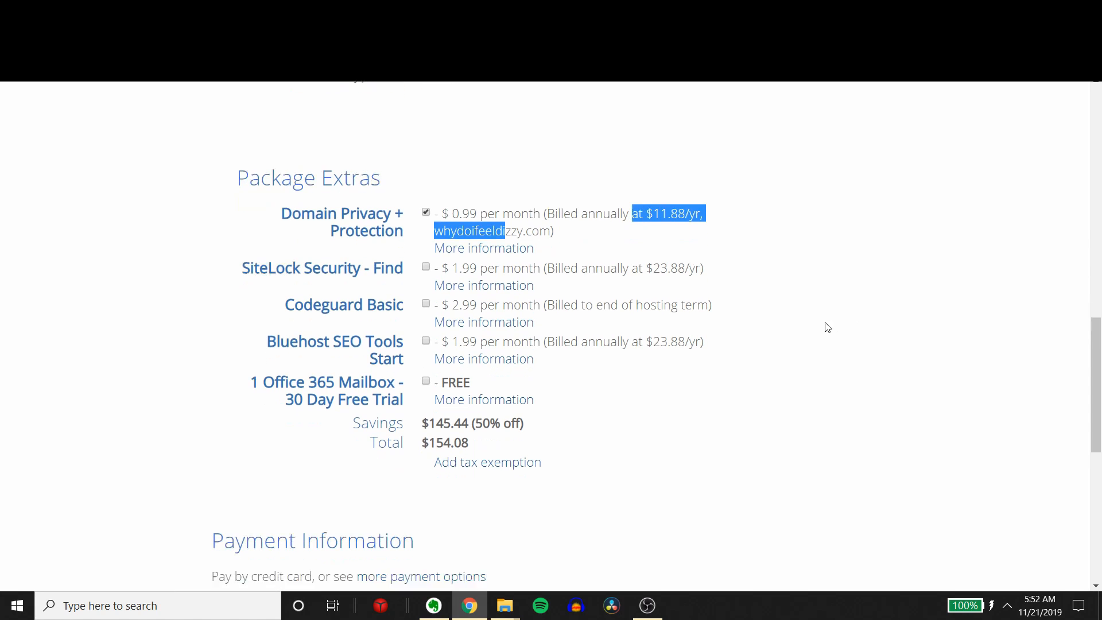
scroll(849, 373, "up", 3)
left_click(851, 386)
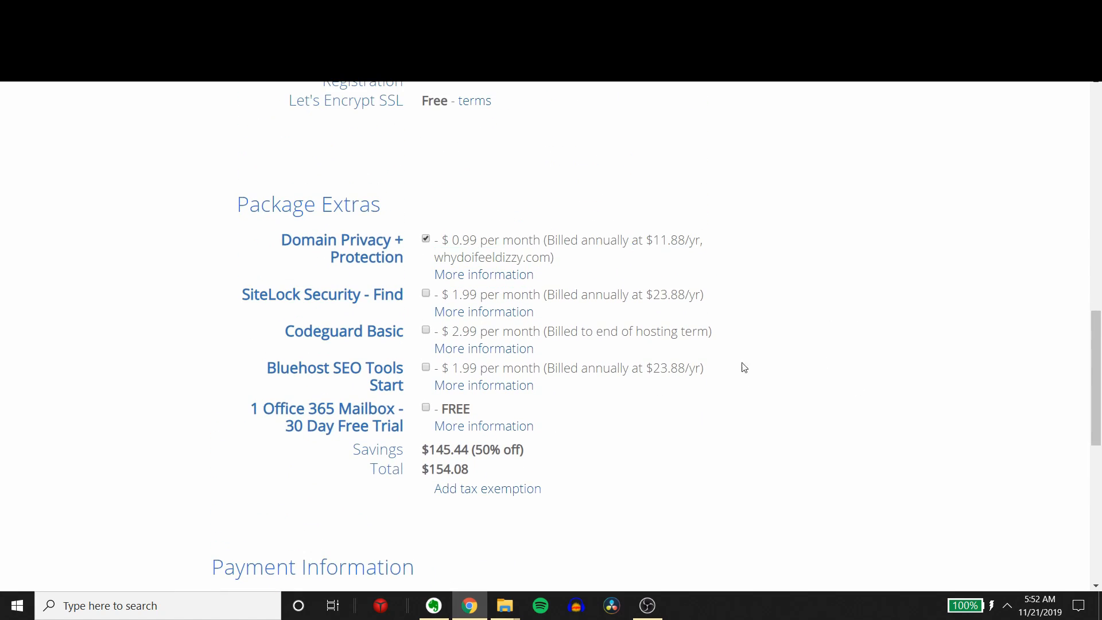
left_click_drag(435, 240, 738, 280)
left_click(636, 276)
Step: Review the Payment Information section with its credit card fields and the terms beneath it
scroll(521, 386, "down", 4)
scroll(688, 398, "down", 1)
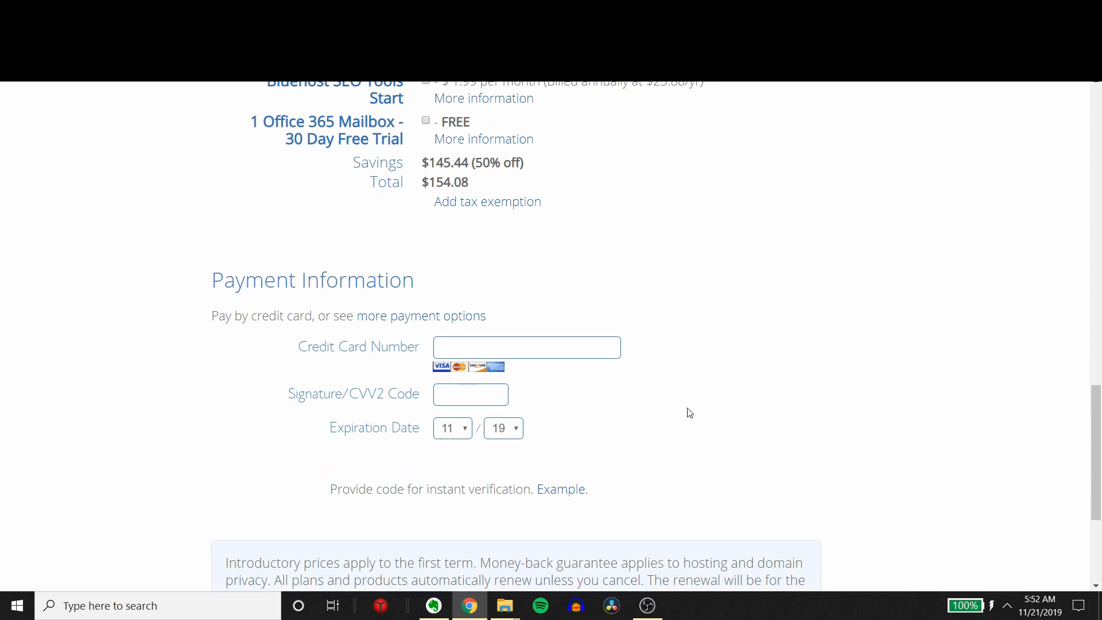
left_click_drag(198, 283, 752, 317)
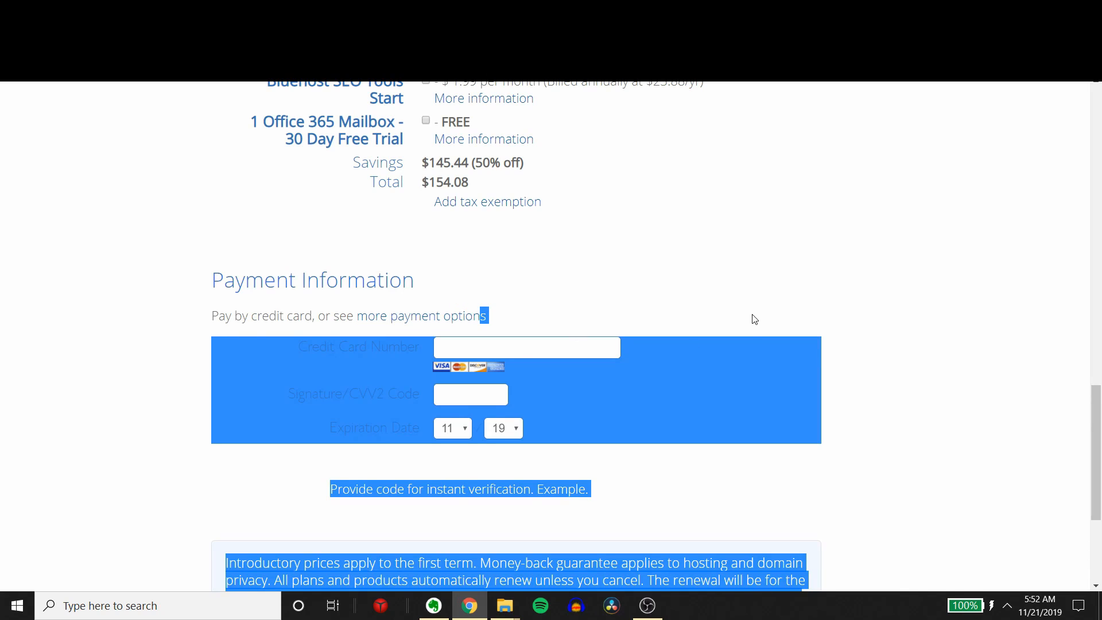
left_click(768, 361)
scroll(773, 379, "down", 3)
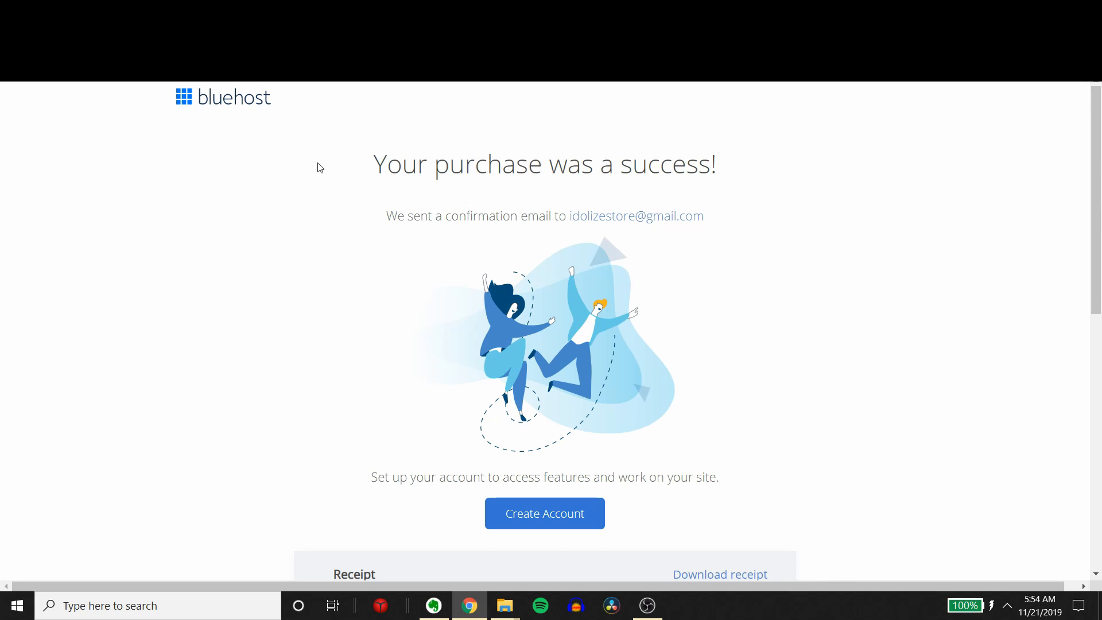
Step: Start account creation from the purchase confirmation and review the new-password form and its requirements for whydoifeeldizzy.com
left_click(540, 516)
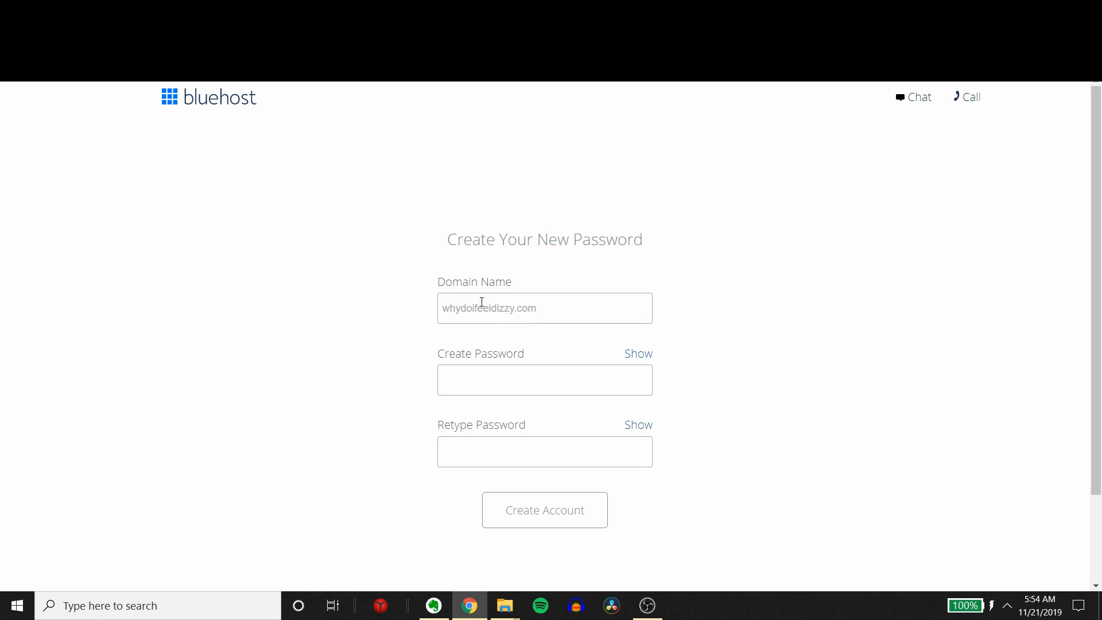
left_click(556, 308)
left_click(518, 388)
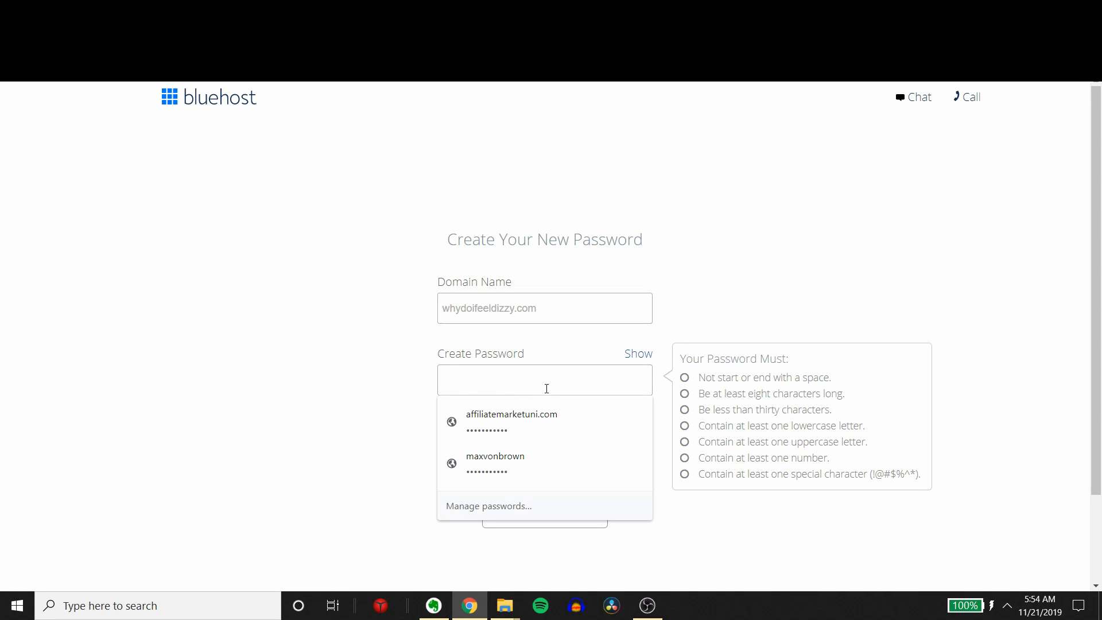
left_click(784, 302)
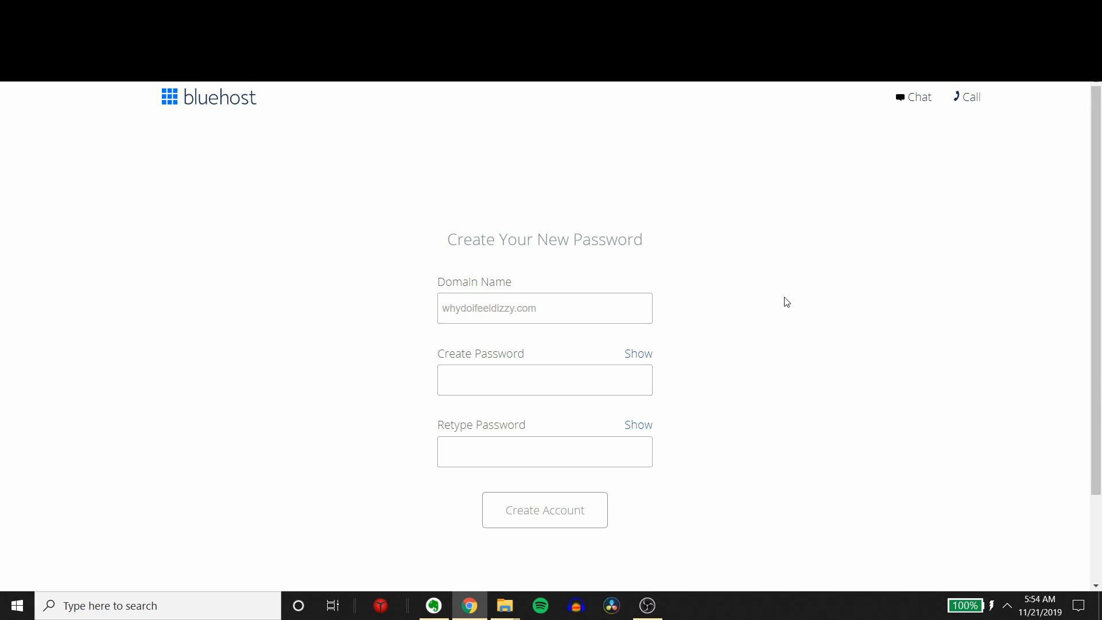
scroll(602, 485, "down", 2)
scroll(539, 413, "up", 2)
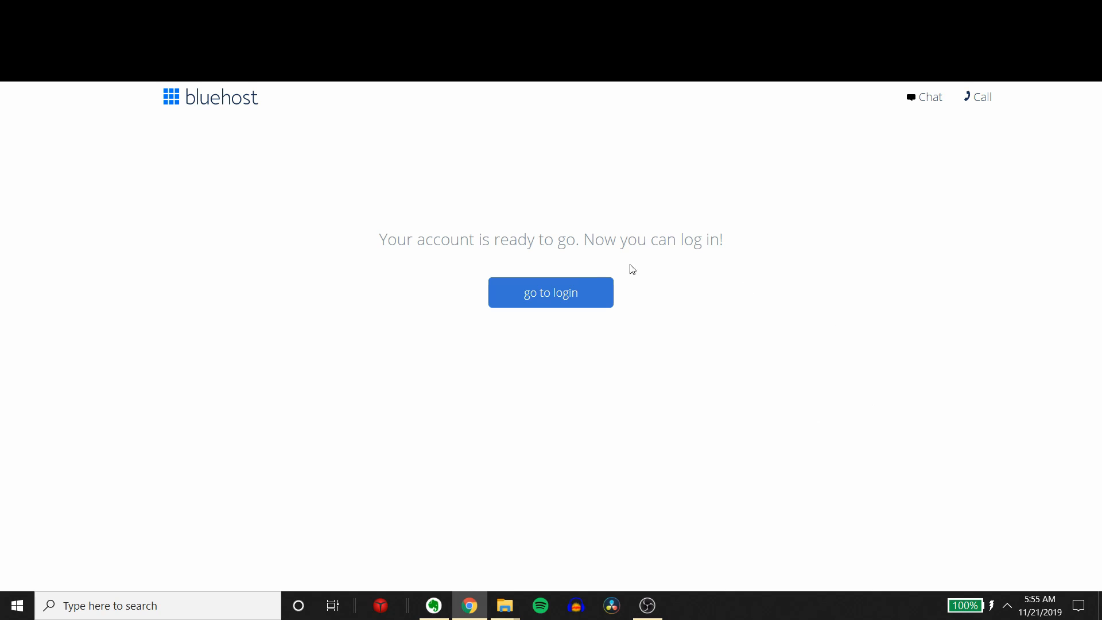
Step: Proceed from the account-ready page through login to the website creation form
left_click_drag(413, 235, 753, 228)
left_click(533, 306)
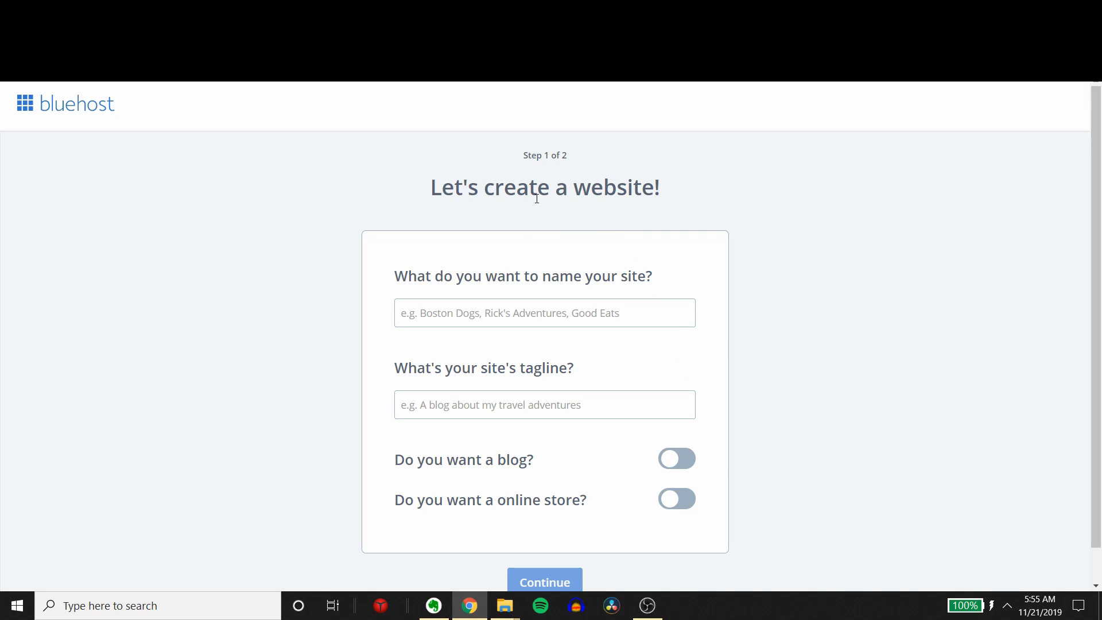
left_click_drag(425, 187, 627, 169)
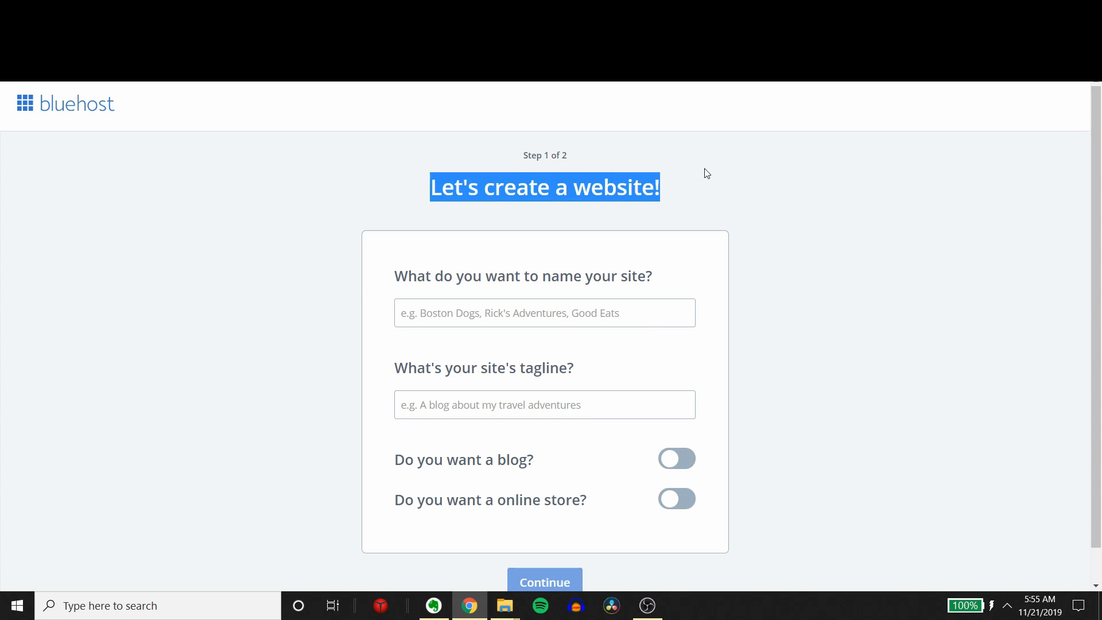
Step: Name the new site Feeling Dizzy Solutions
scroll(677, 278, "down", 1)
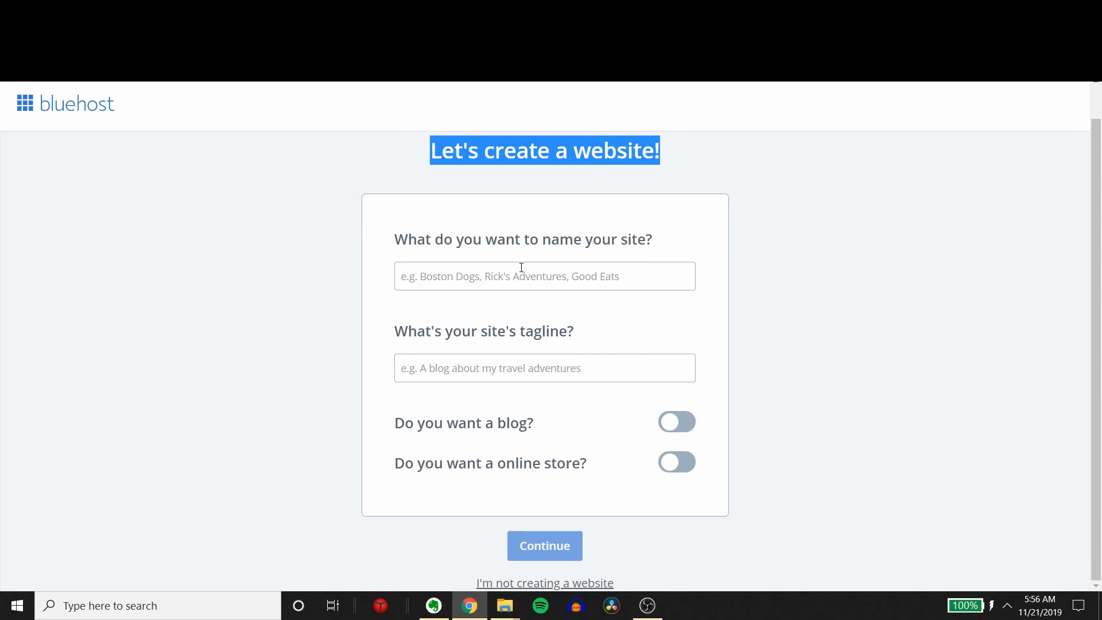
left_click_drag(409, 241, 568, 255)
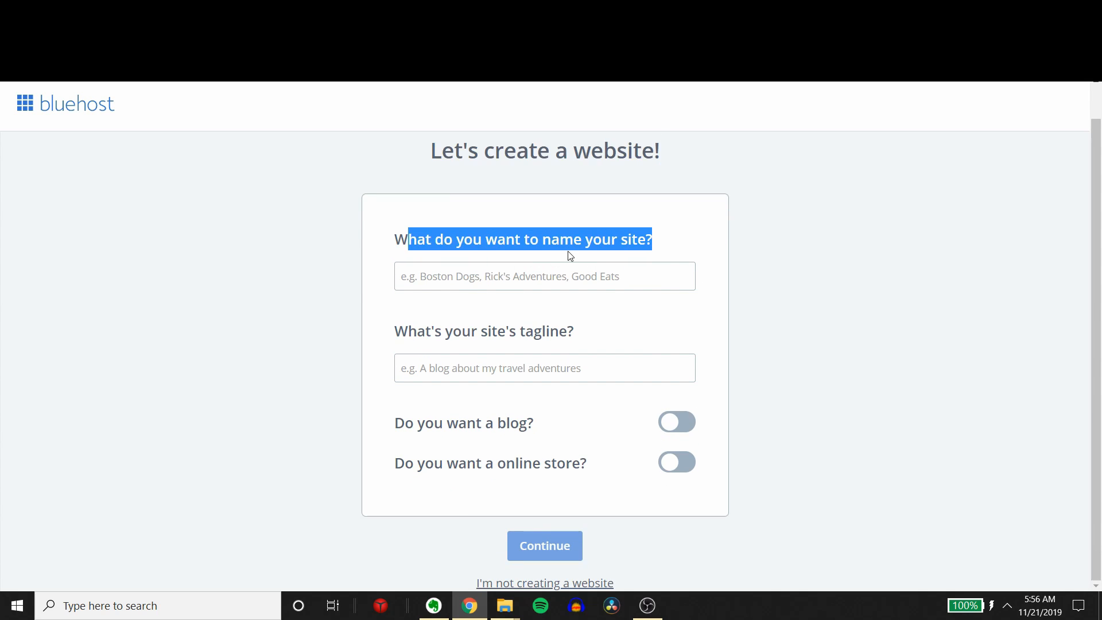
left_click(570, 267)
type("F")
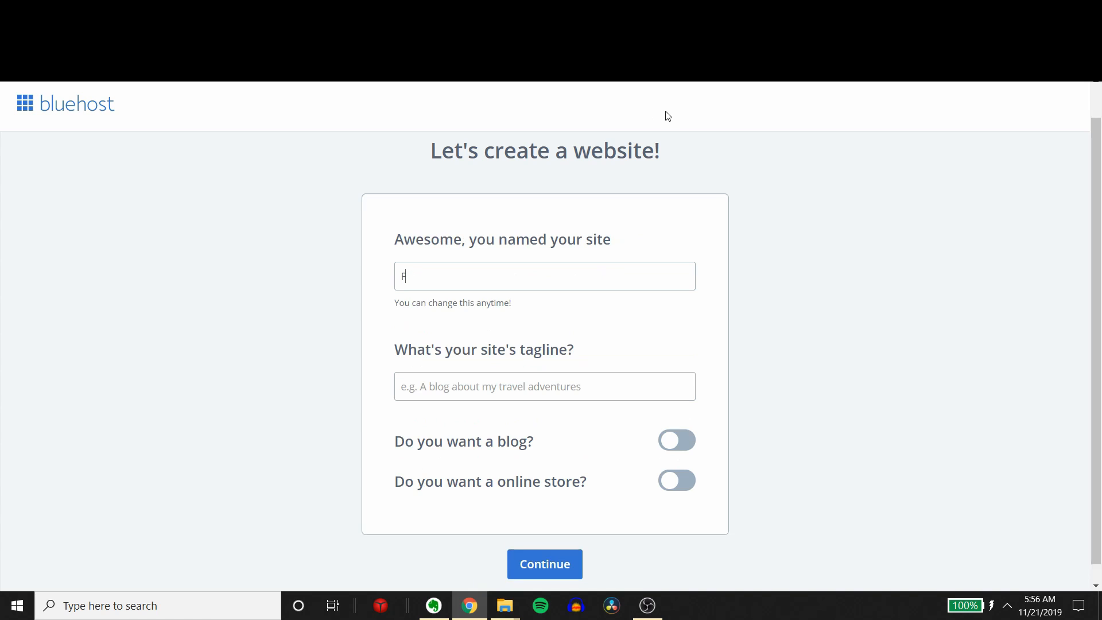
type("eeling Dizzy Solutions")
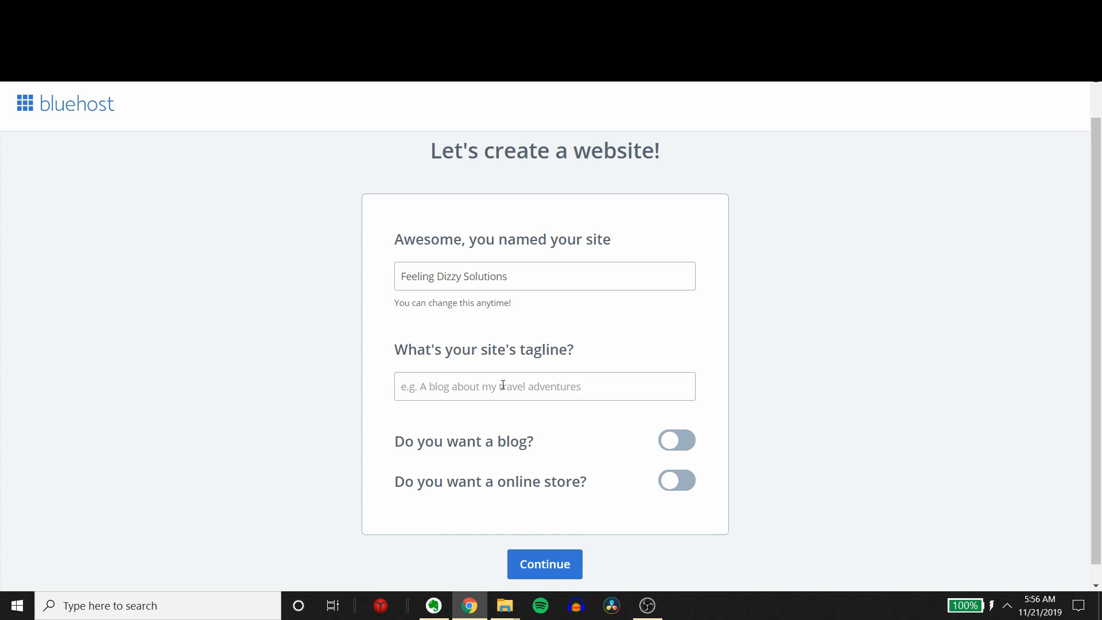
type("Why do")
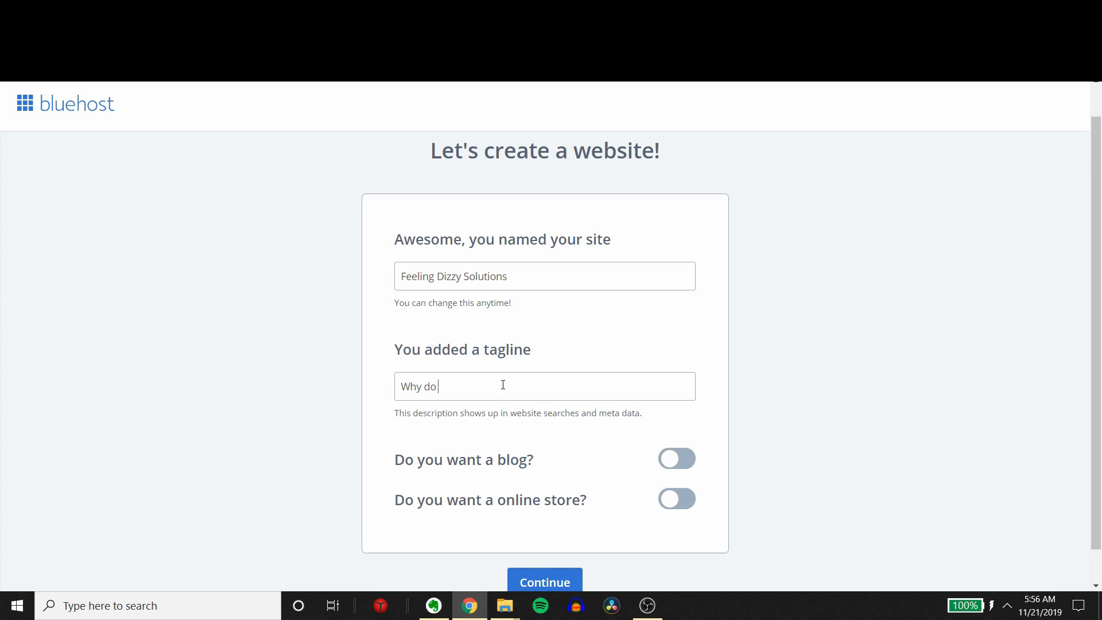
type(" I feel dizzy? How to feel normal again and get")
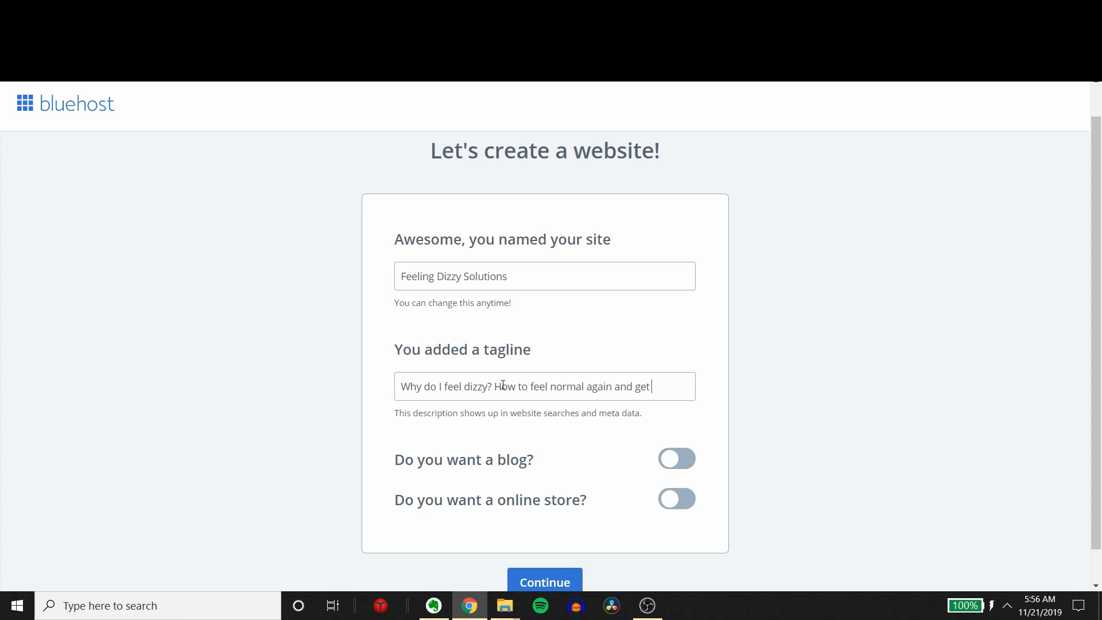
type(" rid of diz")
Step: Enter the site tagline "Why do I feel dizzy? How to feel normal again and get rid of dizziness and vertigo"
triple_click(510, 413)
left_click(622, 448)
Step: Add a blog to the site and display its posts on My home page
scroll(748, 493, "down", 1)
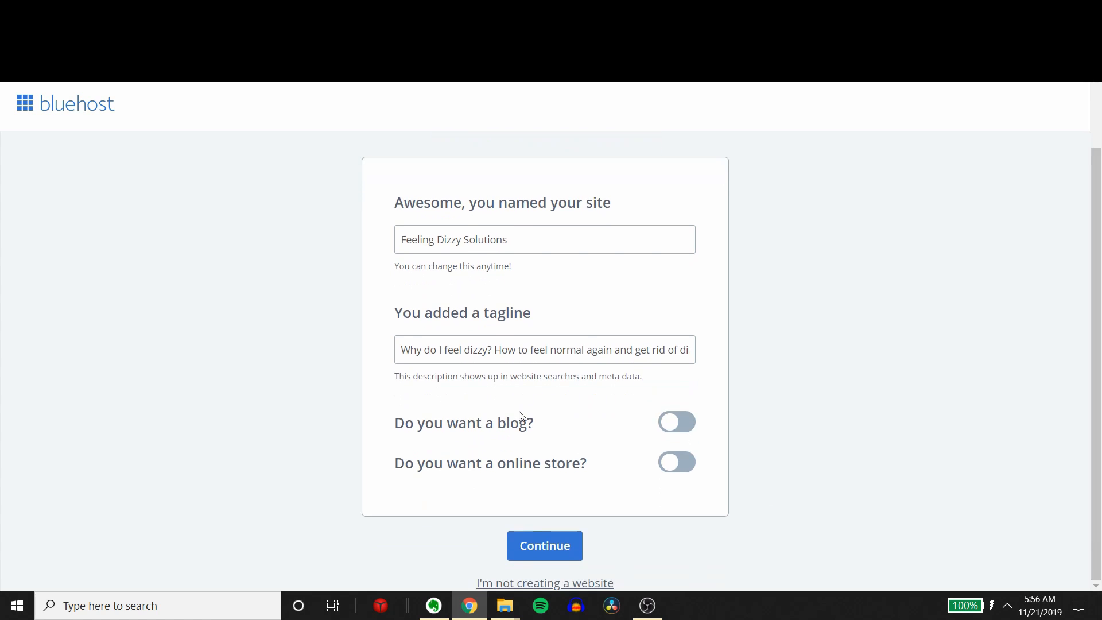
scroll(519, 420, "up", 2)
left_click(677, 493)
scroll(688, 425, "down", 2)
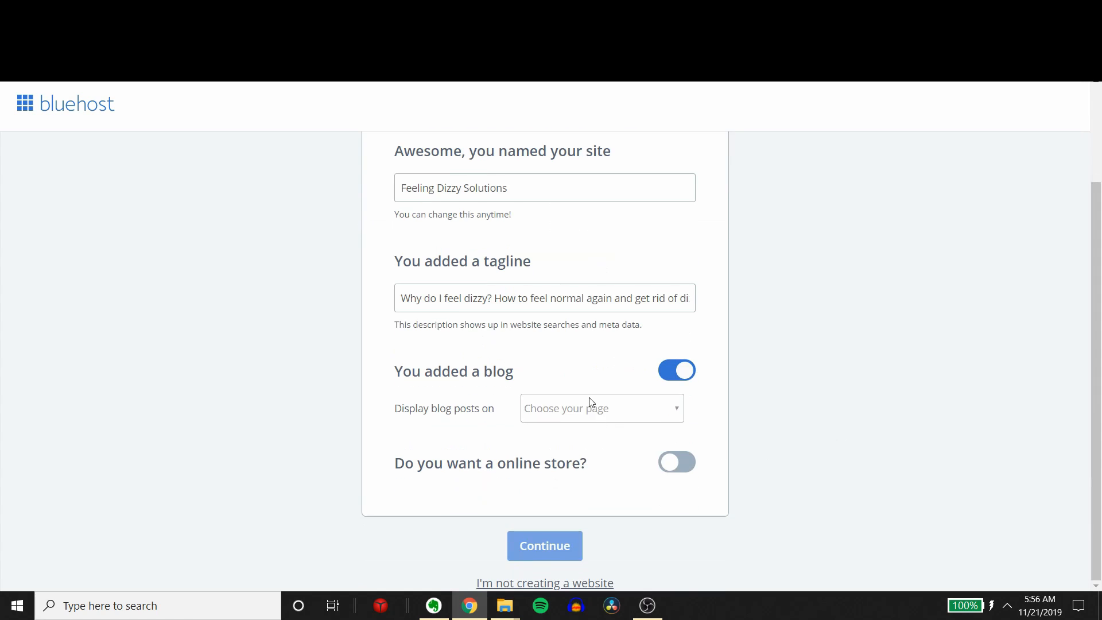
left_click(591, 402)
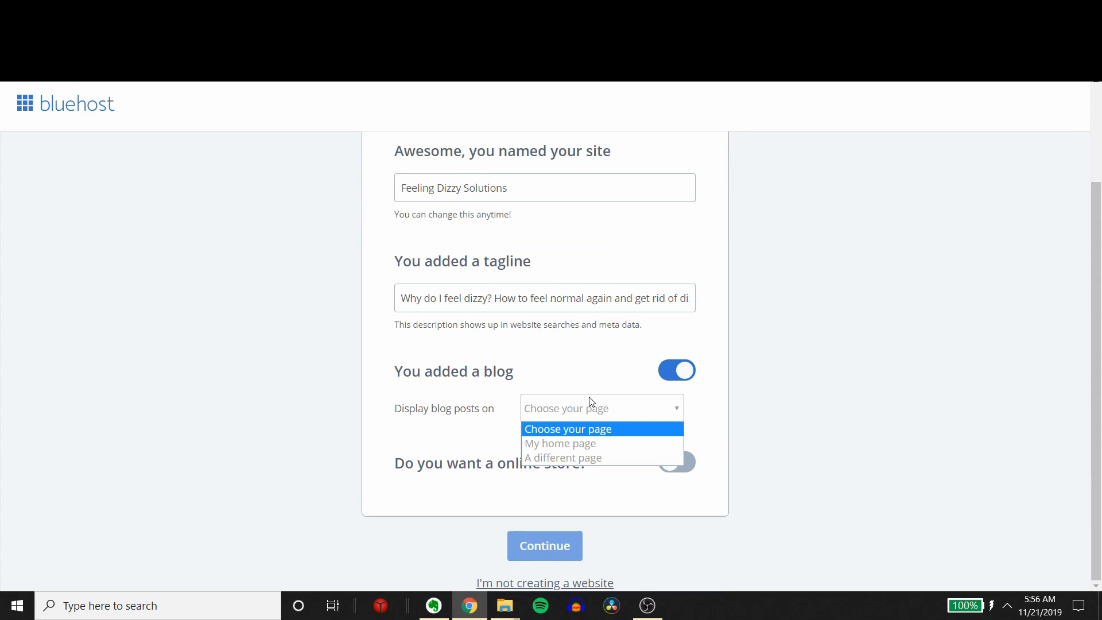
left_click(555, 443)
scroll(785, 401, "up", 2)
scroll(507, 419, "down", 2)
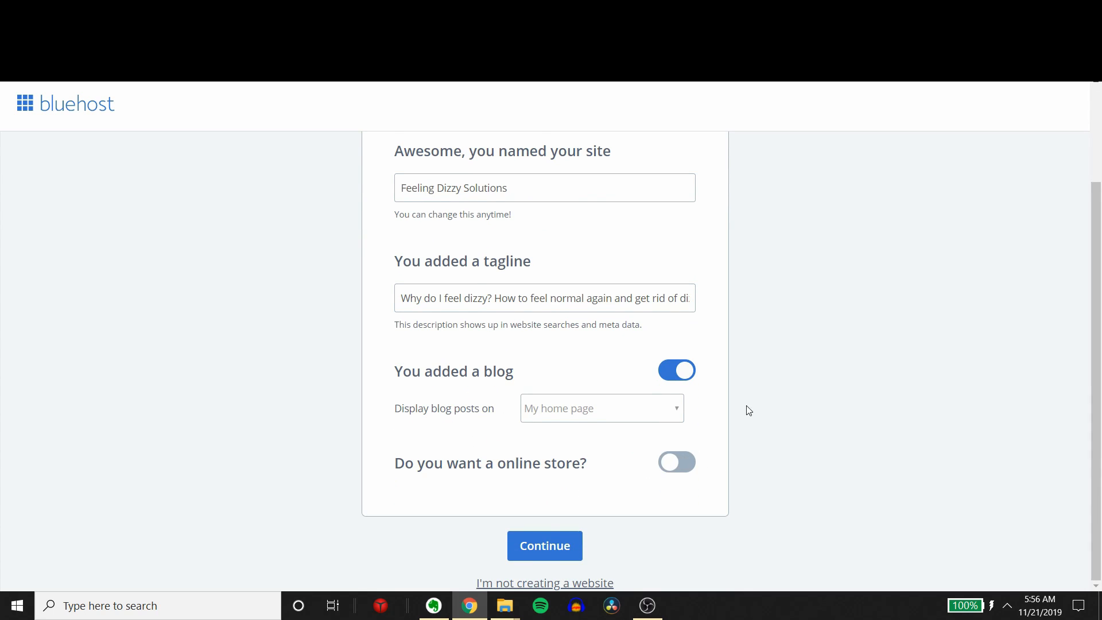
Step: Check the complete tagline and the site name, and continue to the second setup step
scroll(677, 413, "up", 1)
left_click_drag(409, 364, 750, 369)
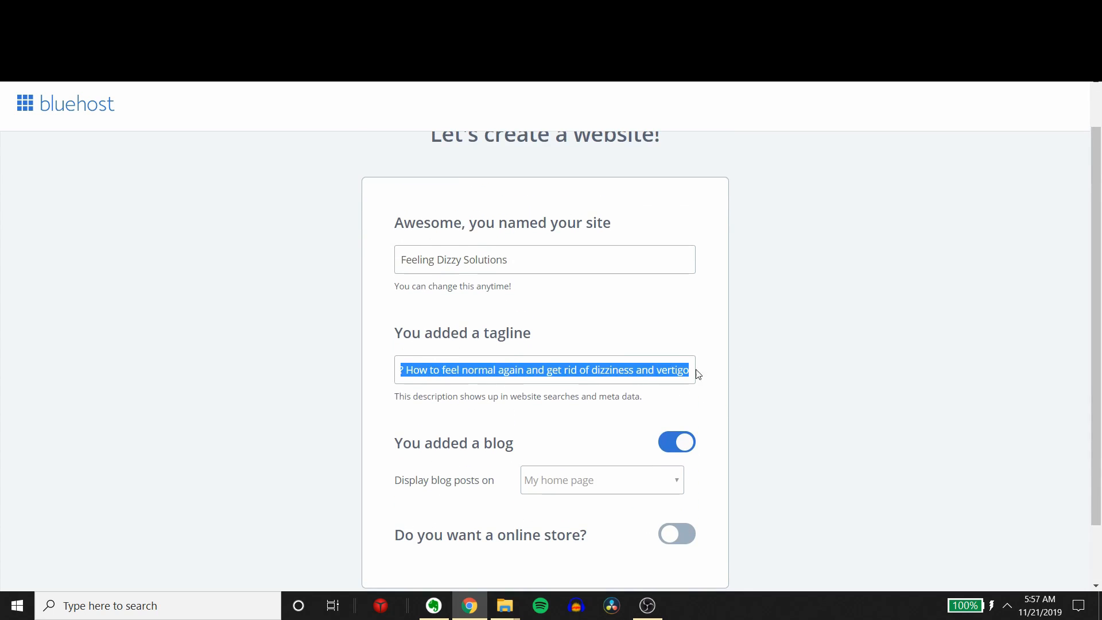
left_click(411, 374)
left_click_drag(531, 370, 742, 373)
left_click(629, 379)
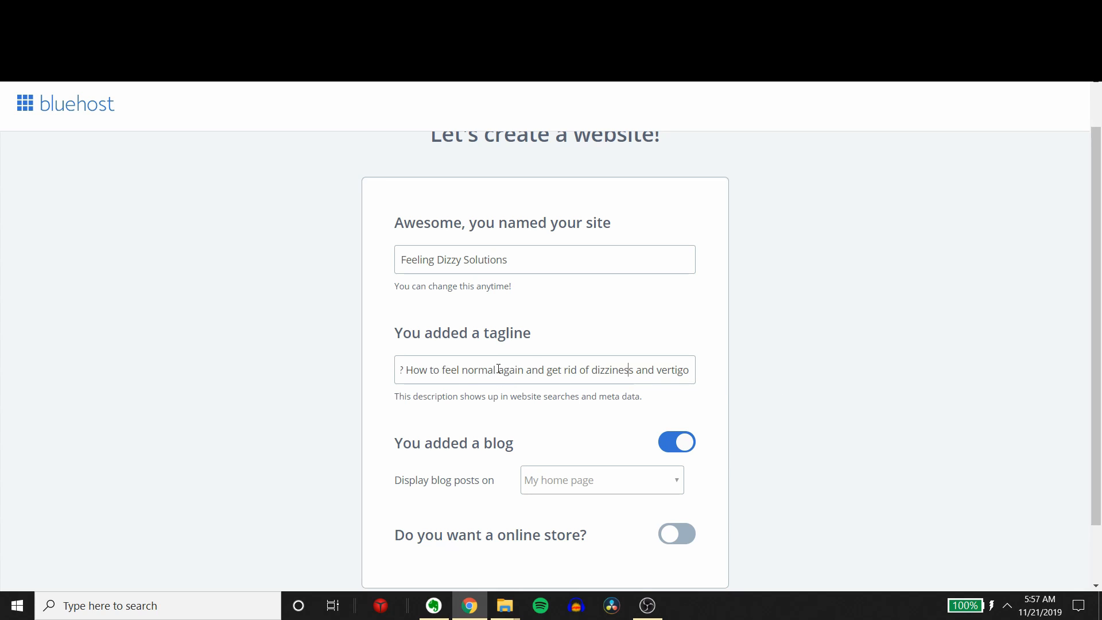
left_click_drag(462, 370, 325, 381)
left_click(537, 267)
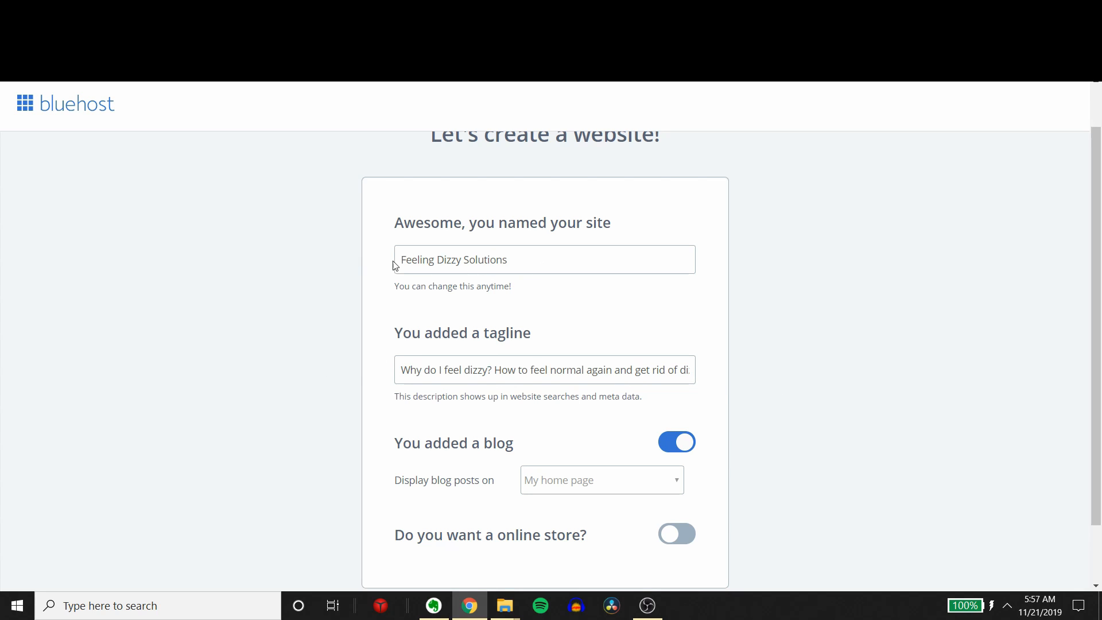
scroll(563, 364, "down", 1)
scroll(517, 268, "up", 2)
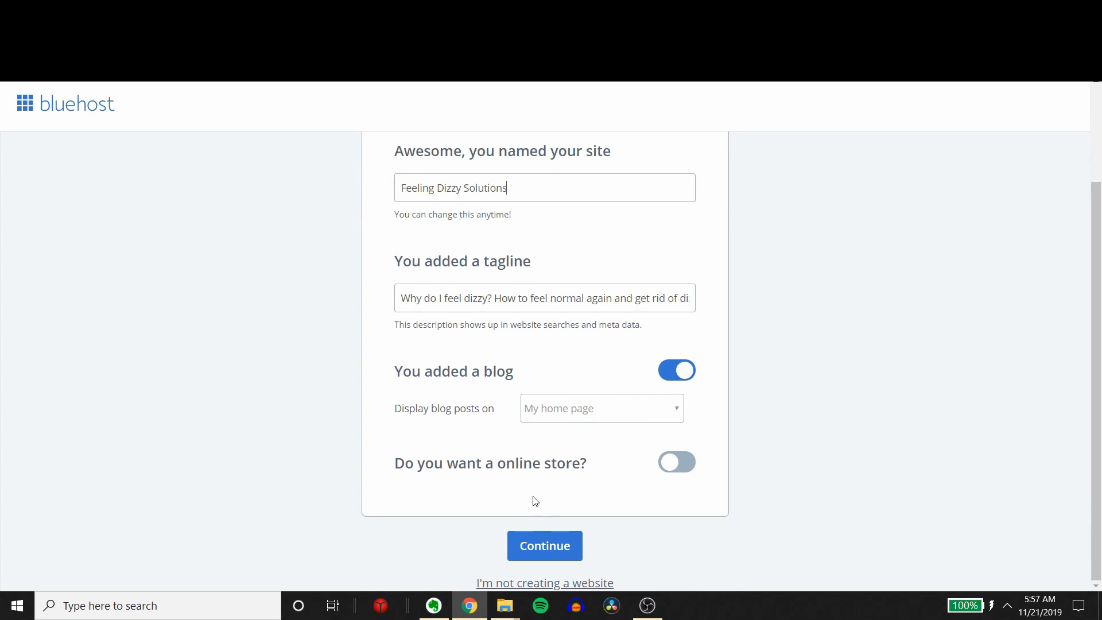
left_click(543, 544)
Step: Select the online goals of promoting a business, skills or organization, offering services, training or education, and selling products or collecting payments online
left_click(607, 334)
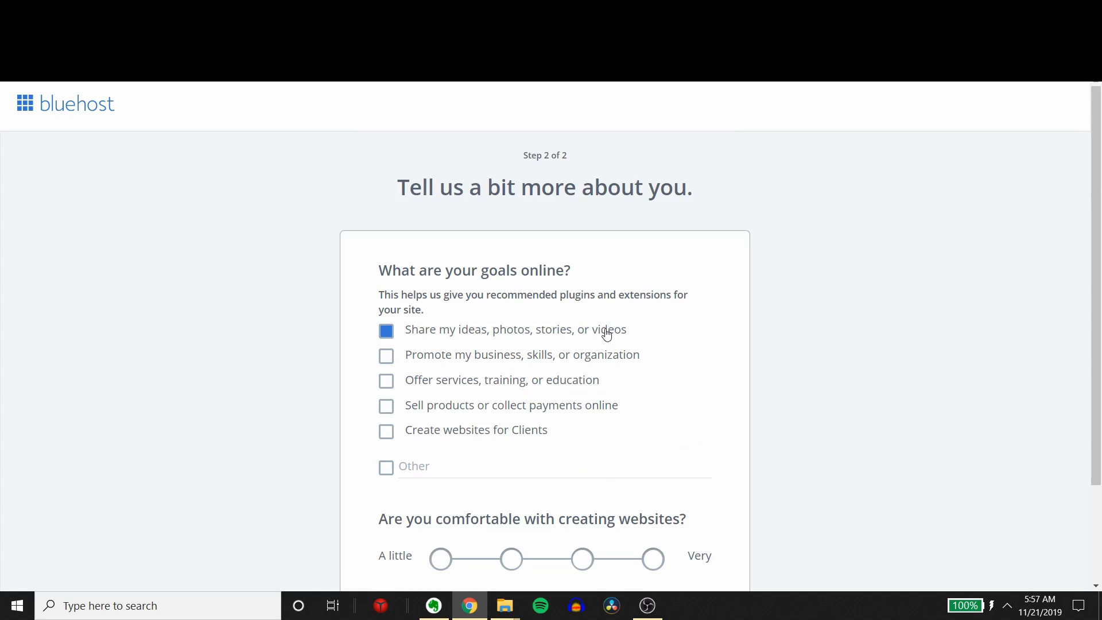
left_click(607, 334)
left_click_drag(407, 188, 698, 199)
left_click_drag(414, 295, 588, 279)
left_click(470, 328)
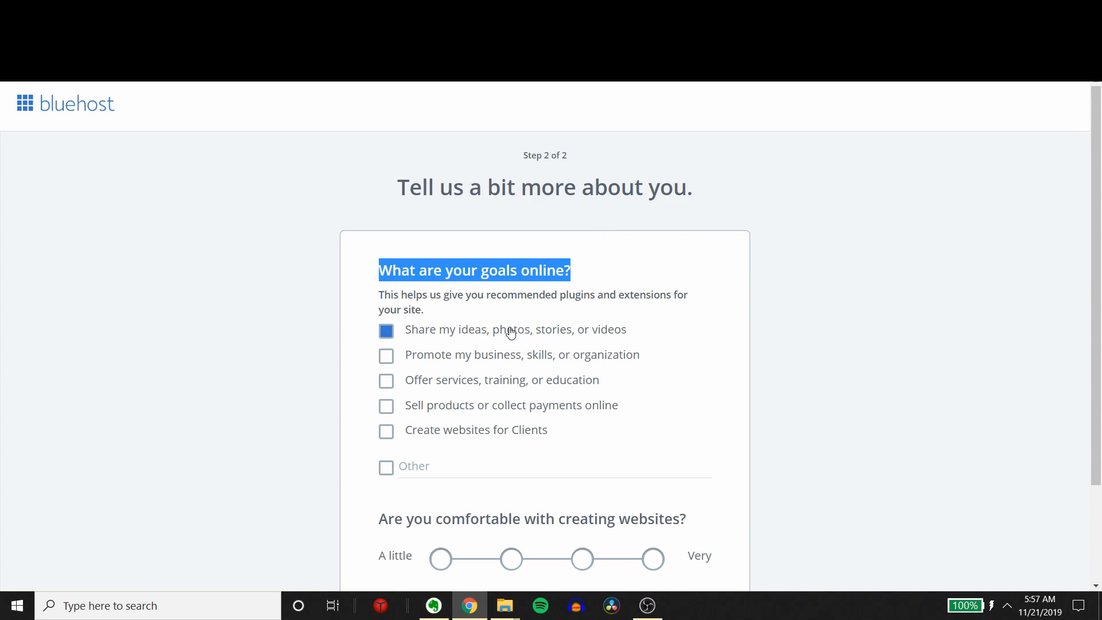
left_click(591, 363)
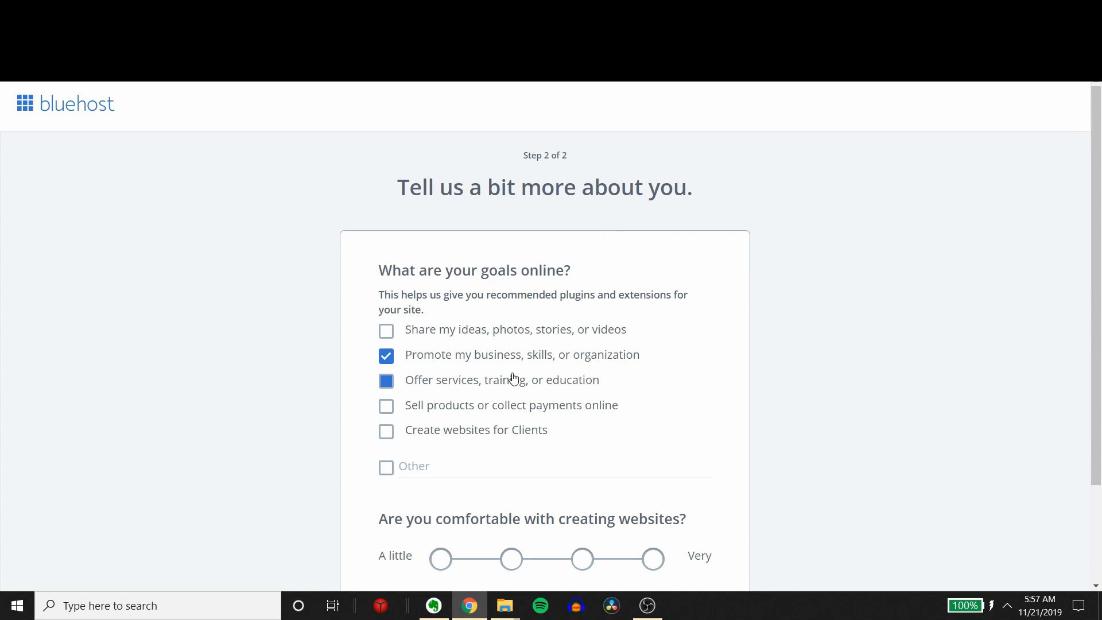
left_click(487, 392)
left_click(463, 416)
Step: Rate the comfort with creating websites at the Very end of the scale and continue to theme selection
scroll(505, 436, "down", 2)
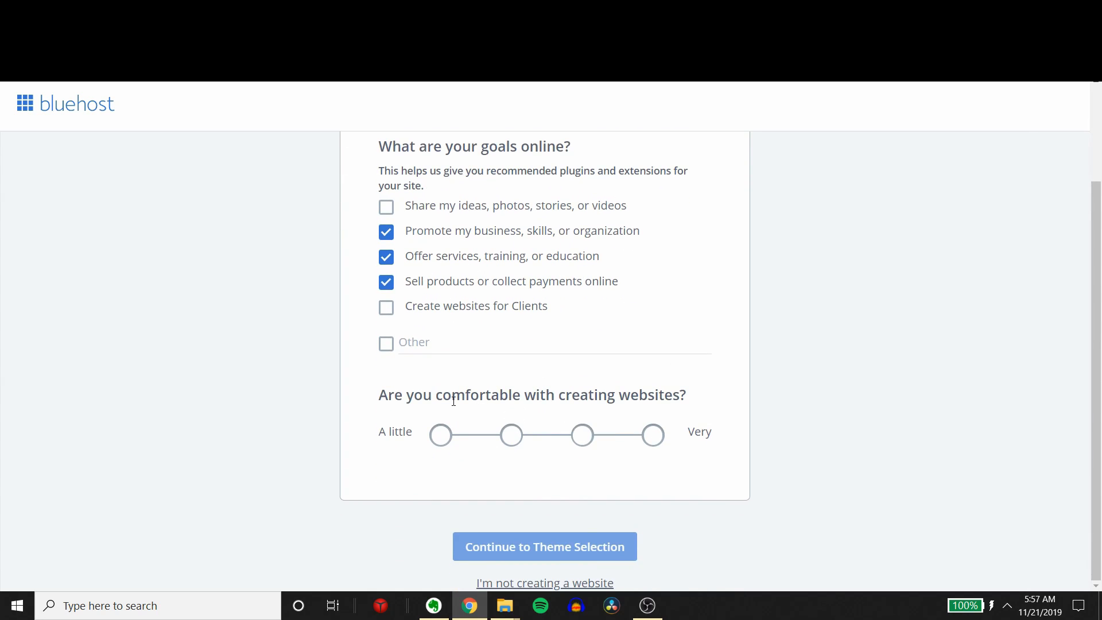
left_click(653, 438)
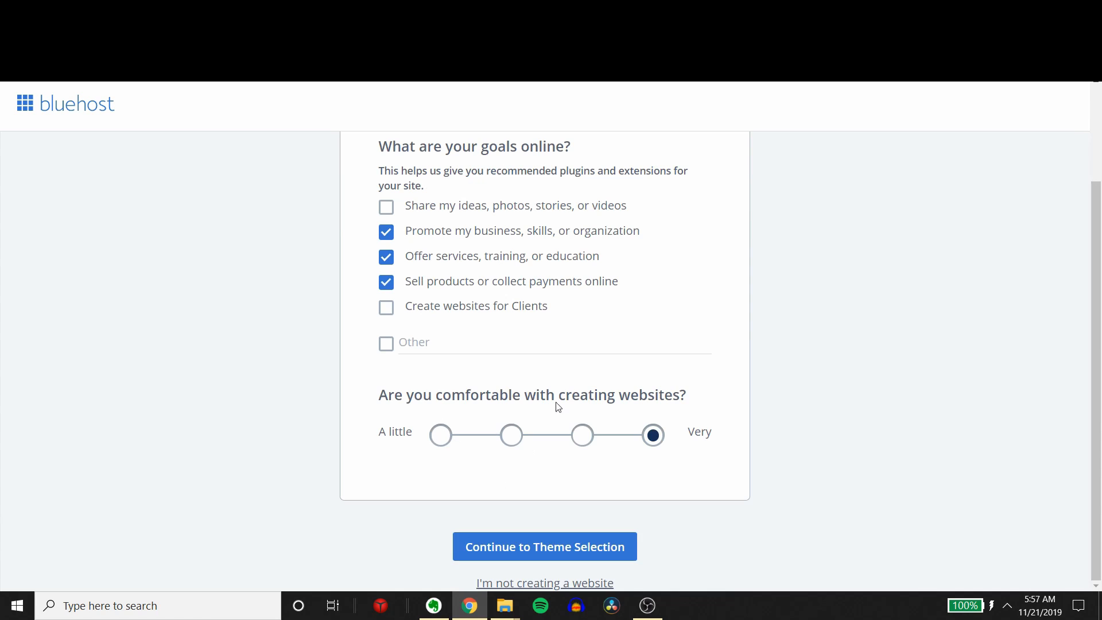
left_click(562, 549)
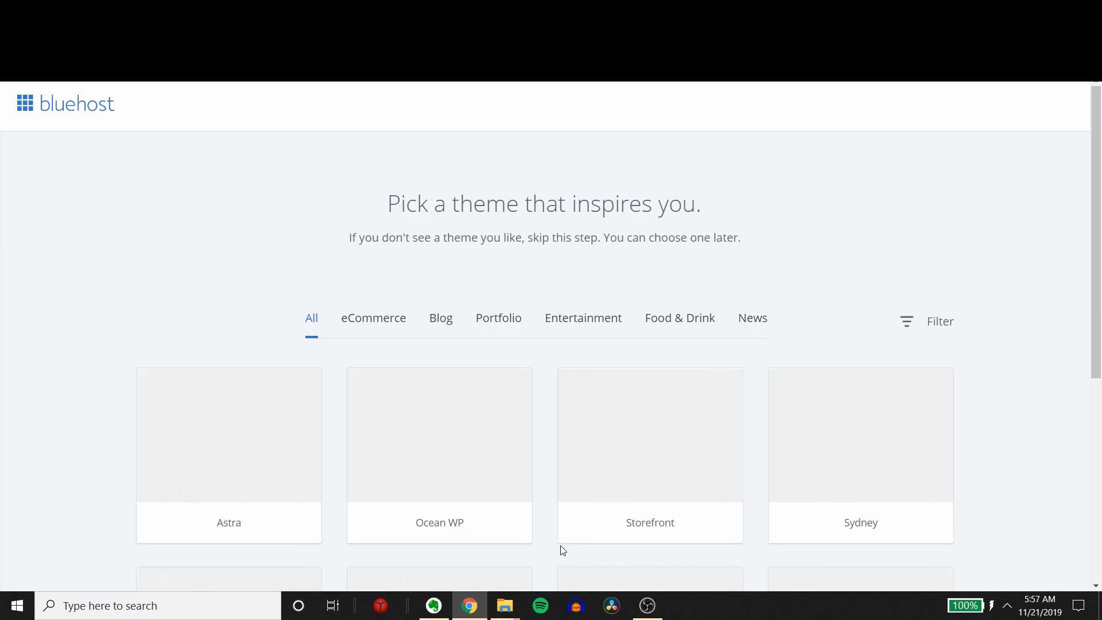
Step: Browse the offered themes, dismiss the filter tip, and choose the Hestia theme for the site
scroll(559, 442, "down", 4)
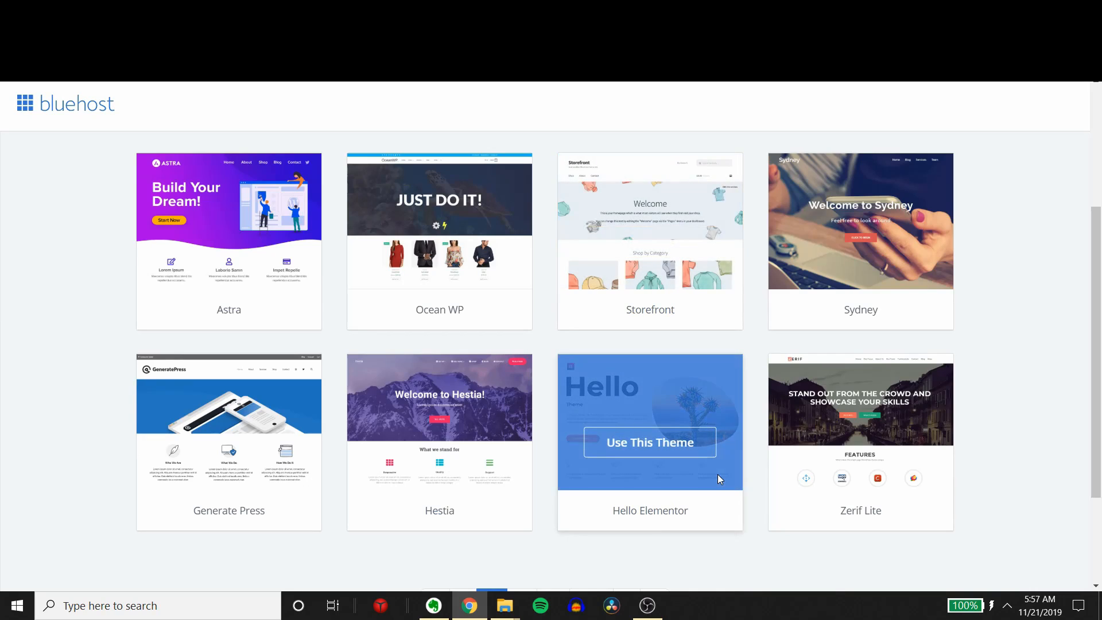
scroll(723, 482, "up", 3)
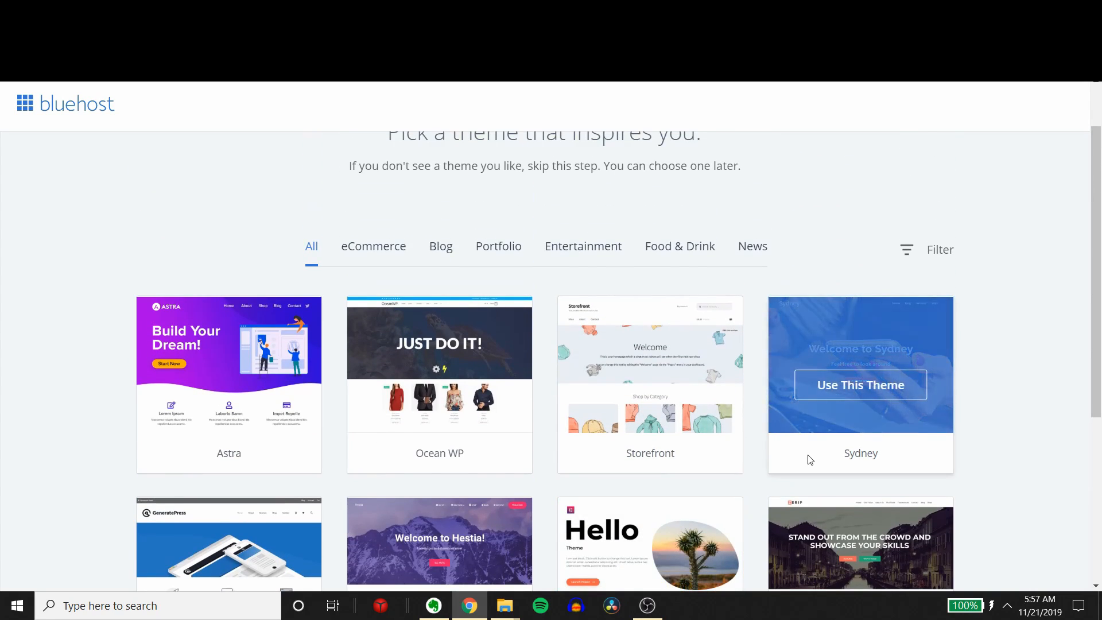
scroll(808, 459, "down", 3)
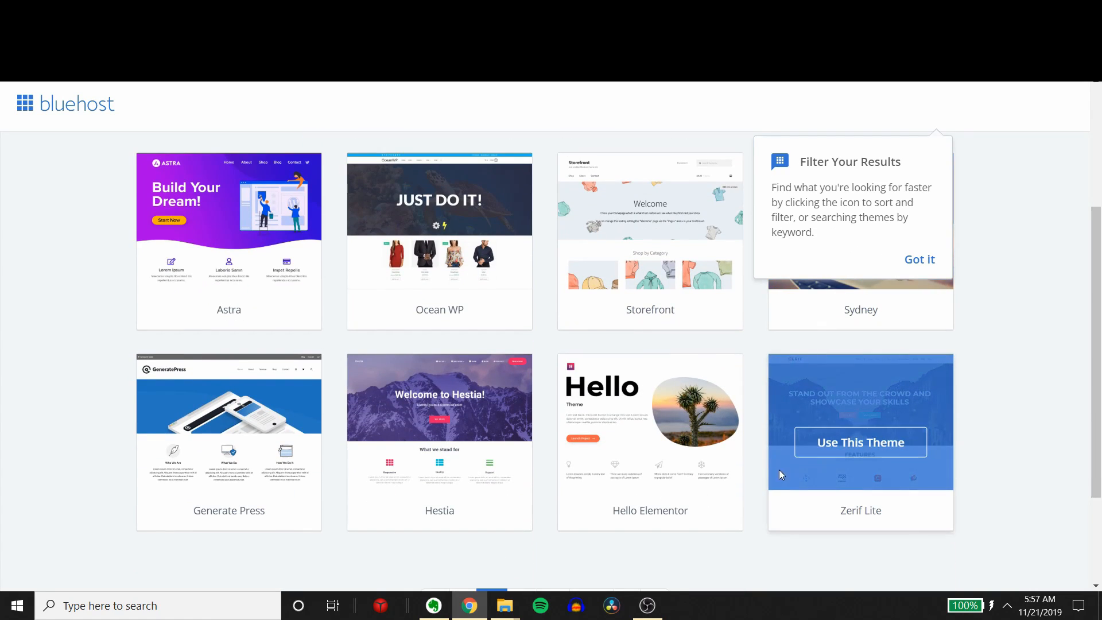
scroll(712, 432, "up", 4)
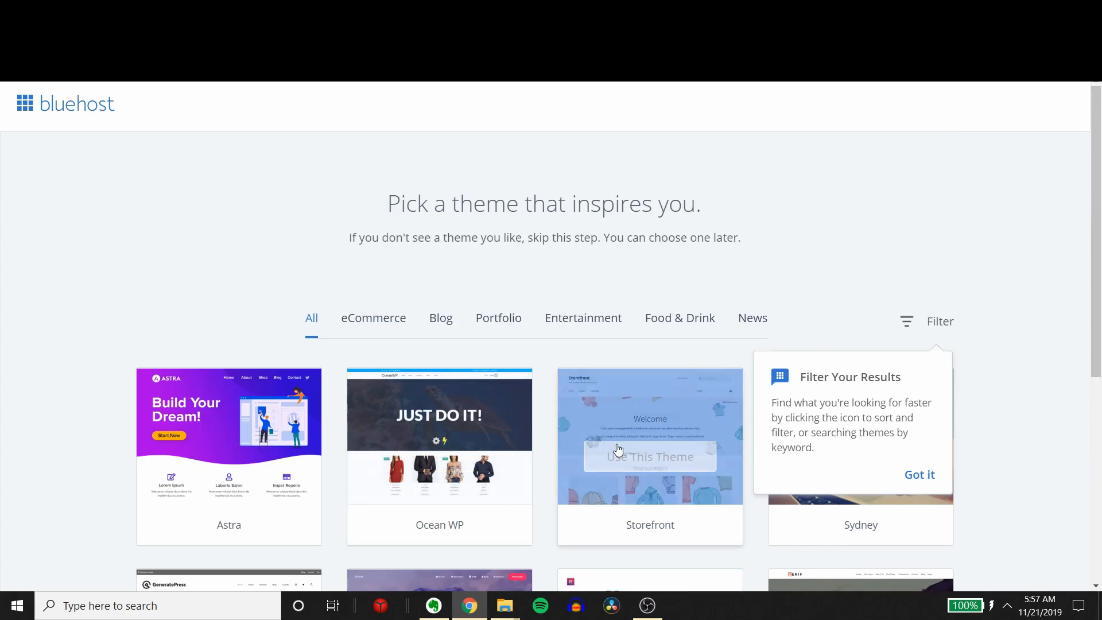
scroll(746, 453, "down", 2)
scroll(878, 455, "down", 1)
left_click(919, 333)
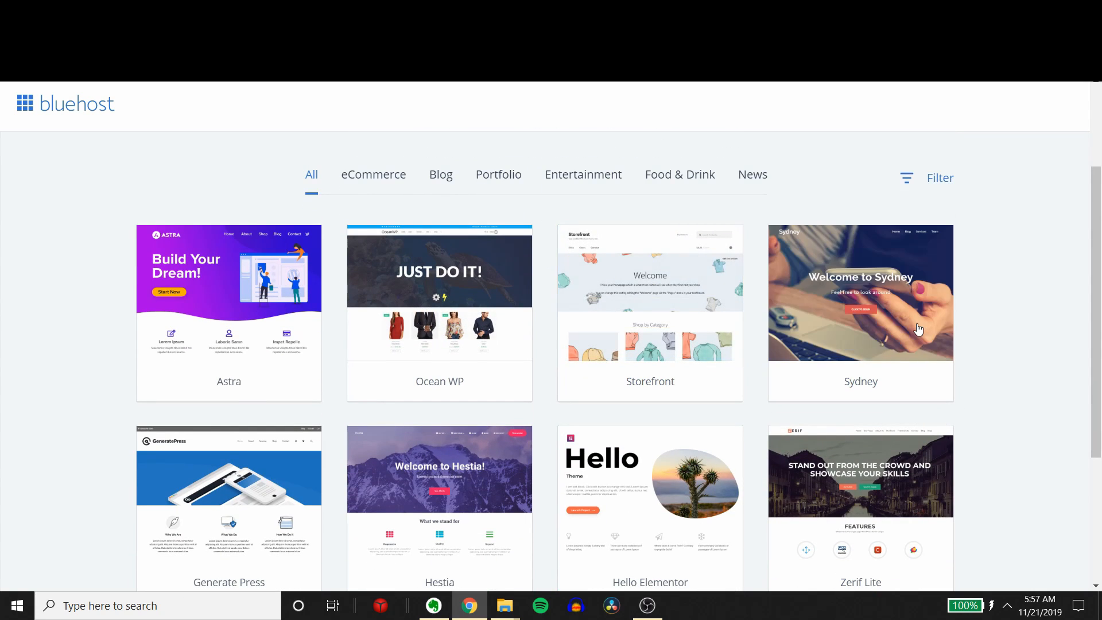
scroll(796, 485, "down", 1)
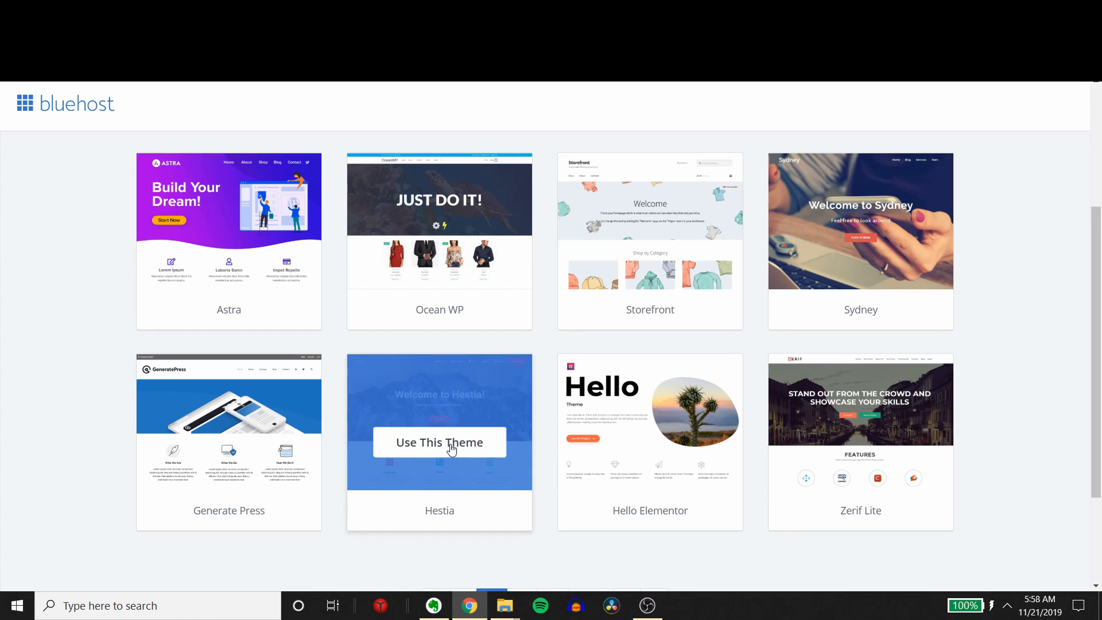
left_click(452, 448)
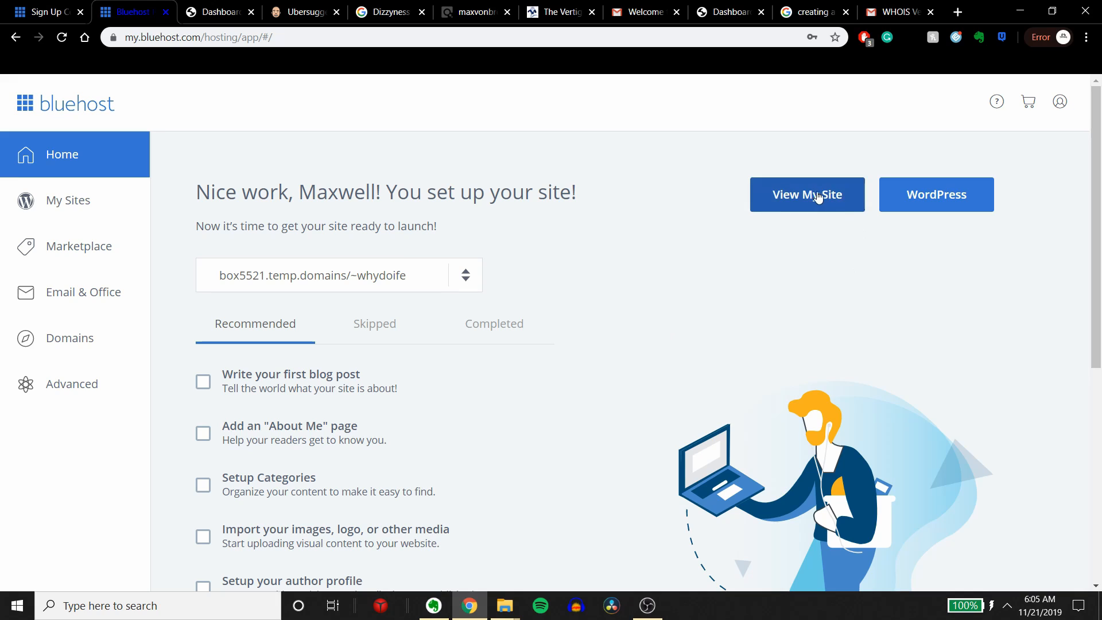
Step: Check the list of sites on the hosting home page and open the new site's WordPress admin dashboard
left_click(338, 276)
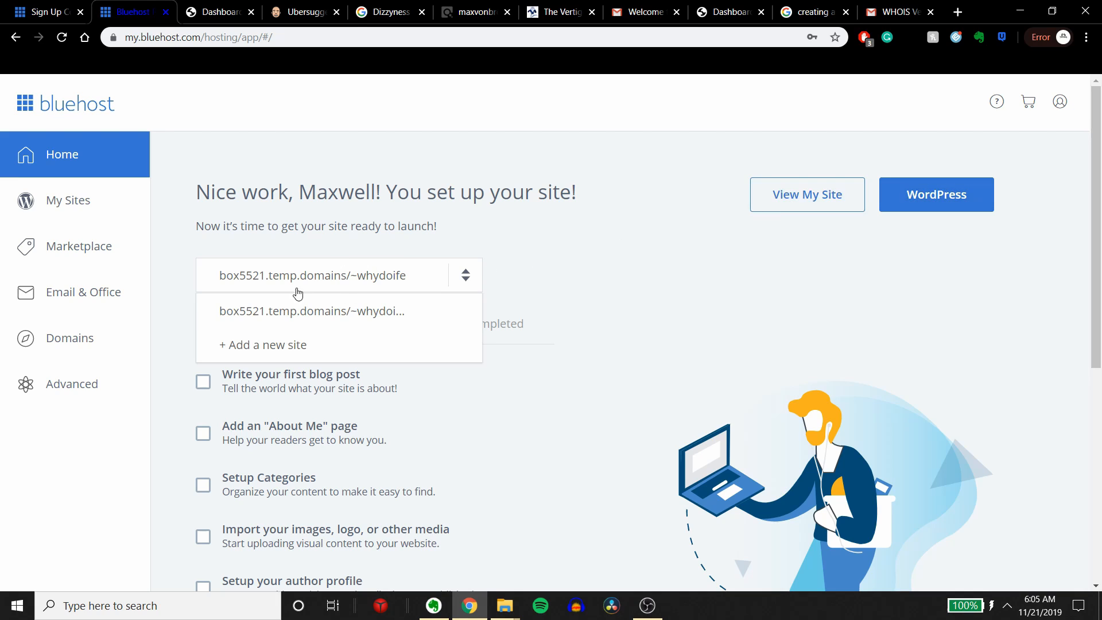
left_click(357, 278)
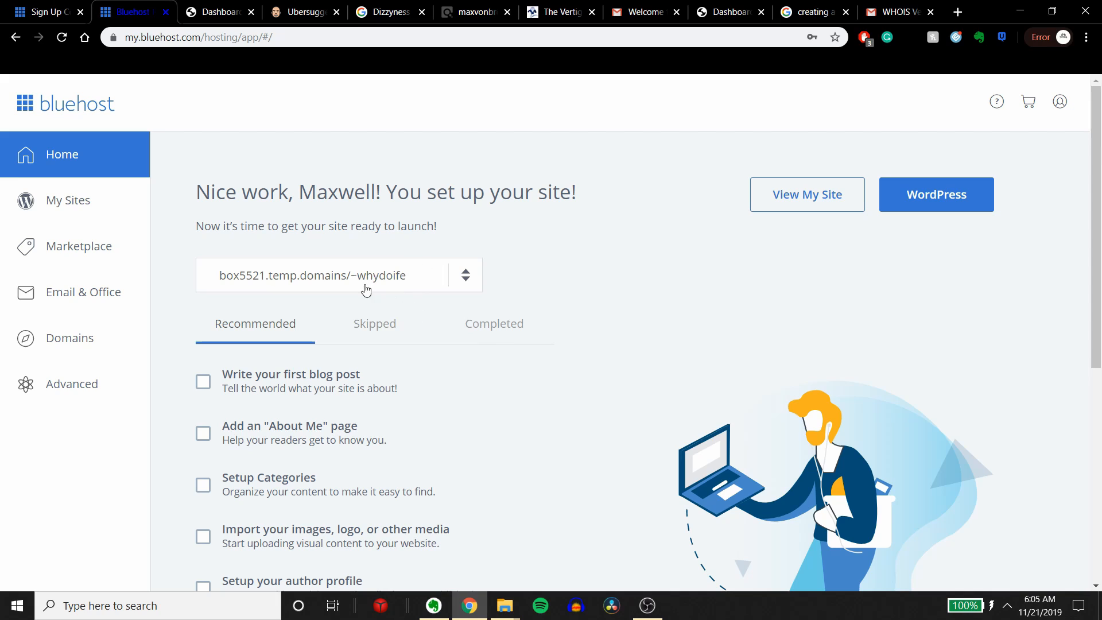
left_click(228, 290)
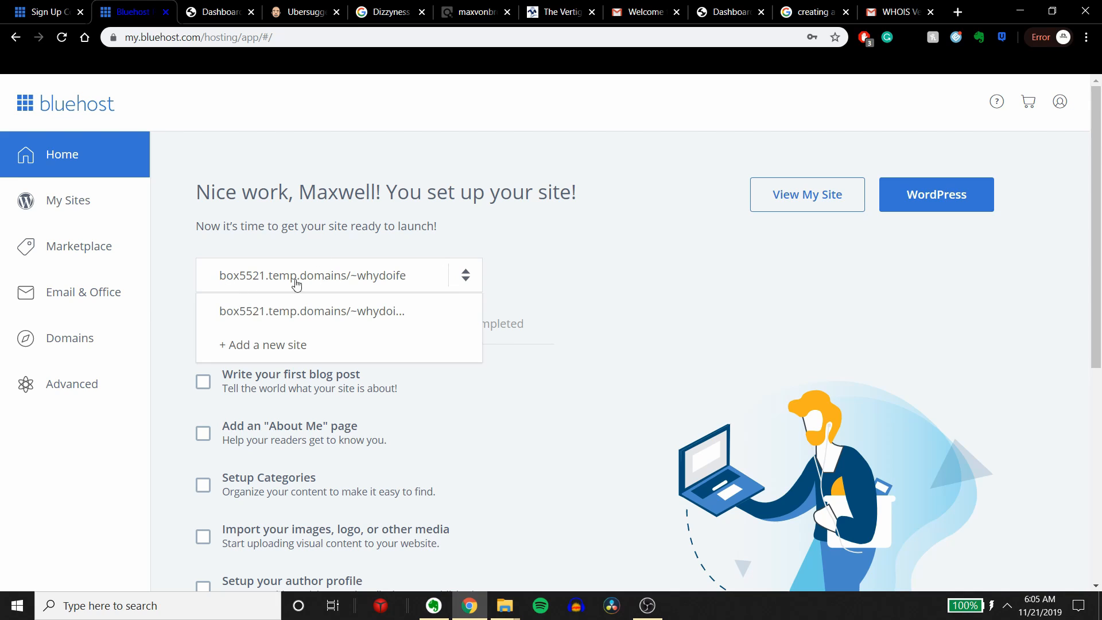
left_click(374, 292)
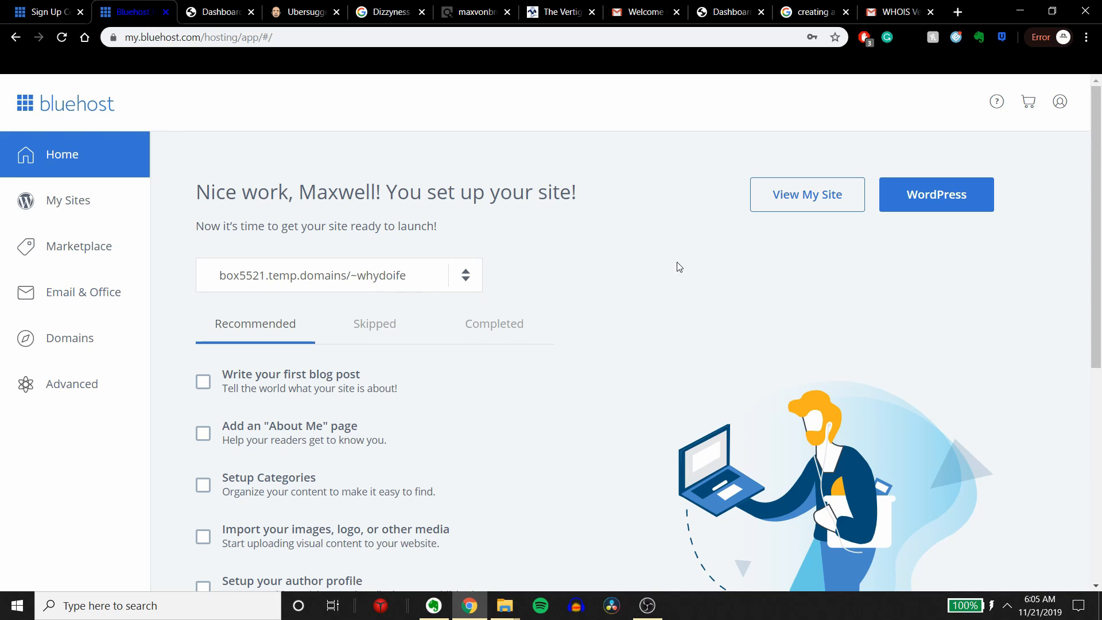
left_click(928, 198)
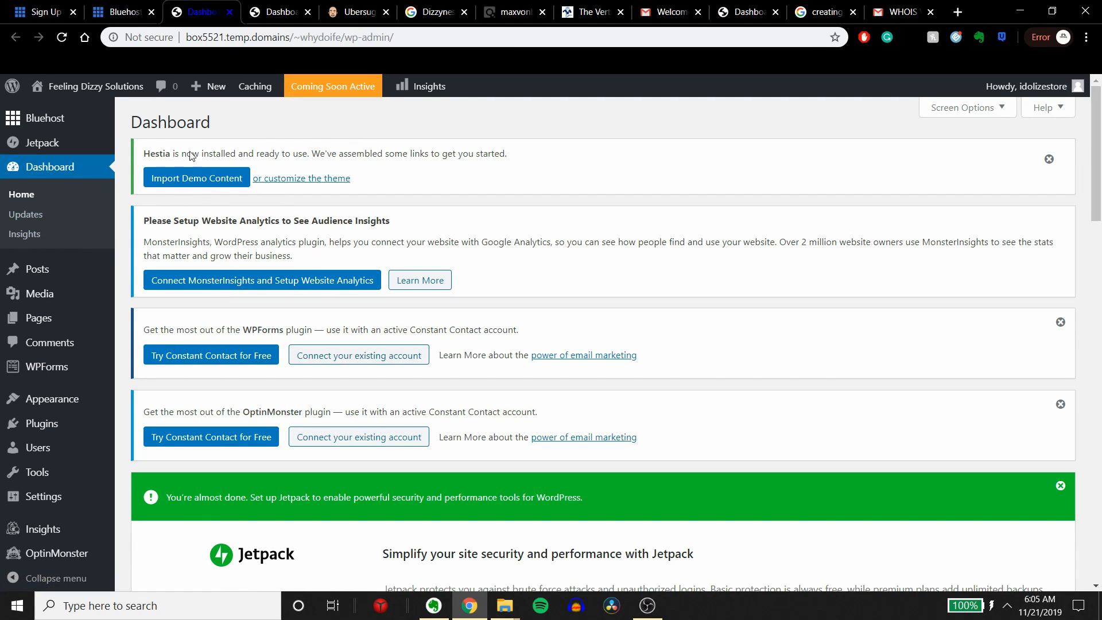
Step: Dismiss the WPForms, OptinMonster, Jetpack and Hestia notices on the WordPress dashboard
left_click_drag(539, 344, 643, 359)
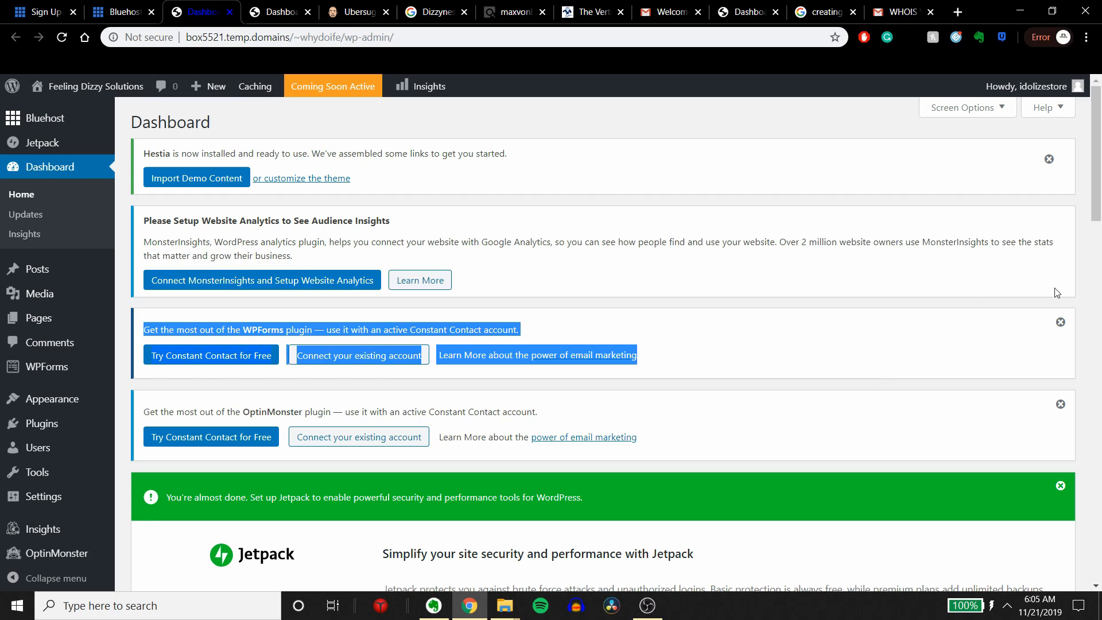
left_click(1061, 322)
left_click(1060, 322)
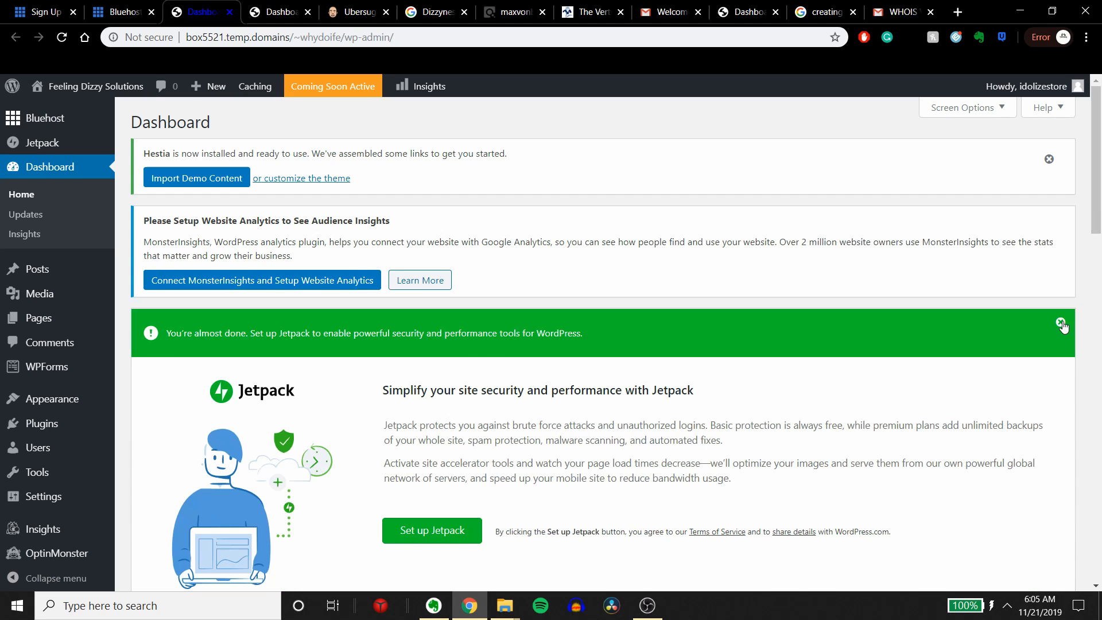
left_click(1061, 337)
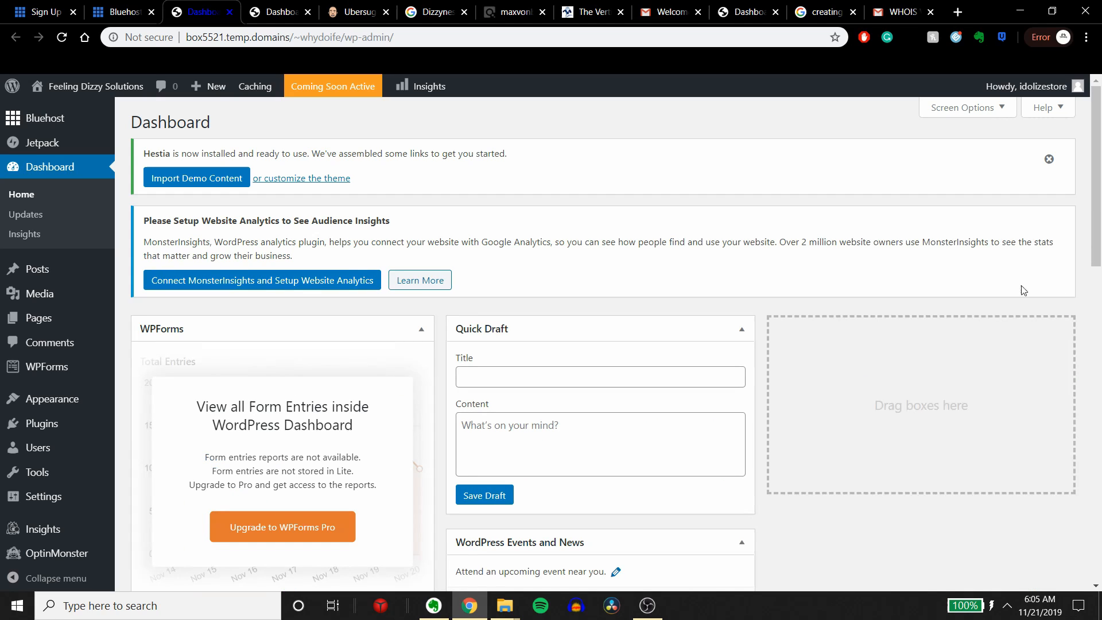
left_click(1049, 159)
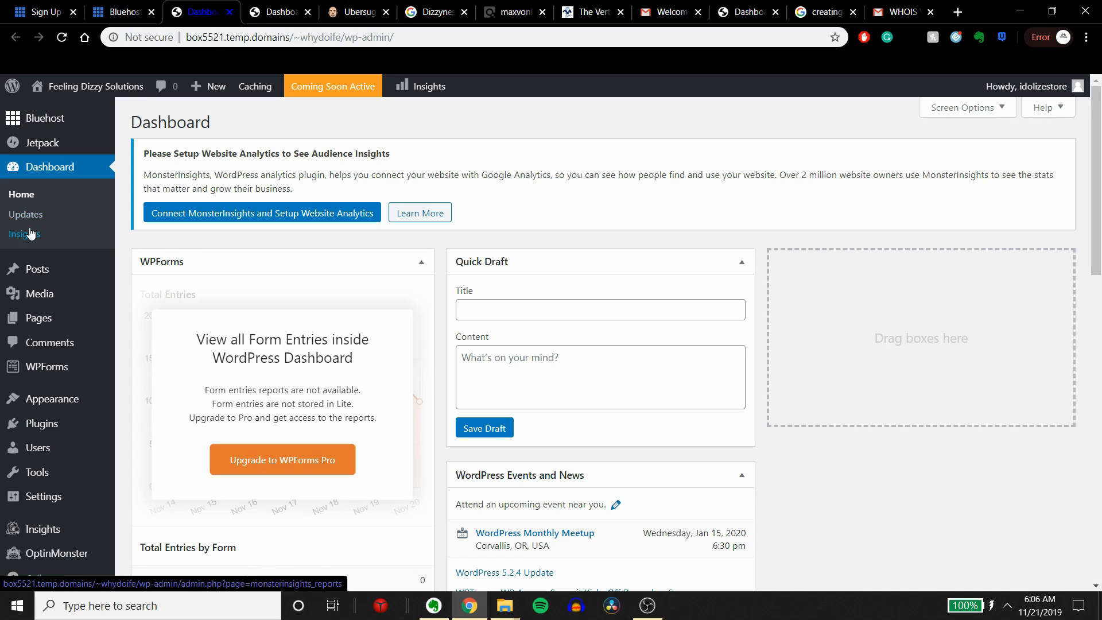
mouse_move(38, 274)
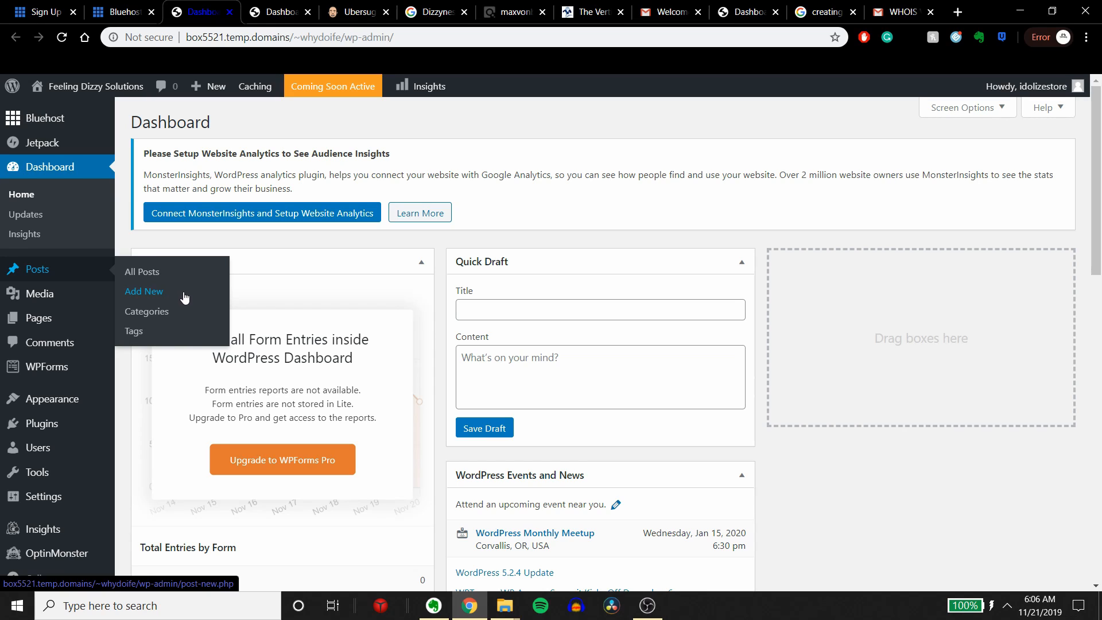
mouse_move(70, 303)
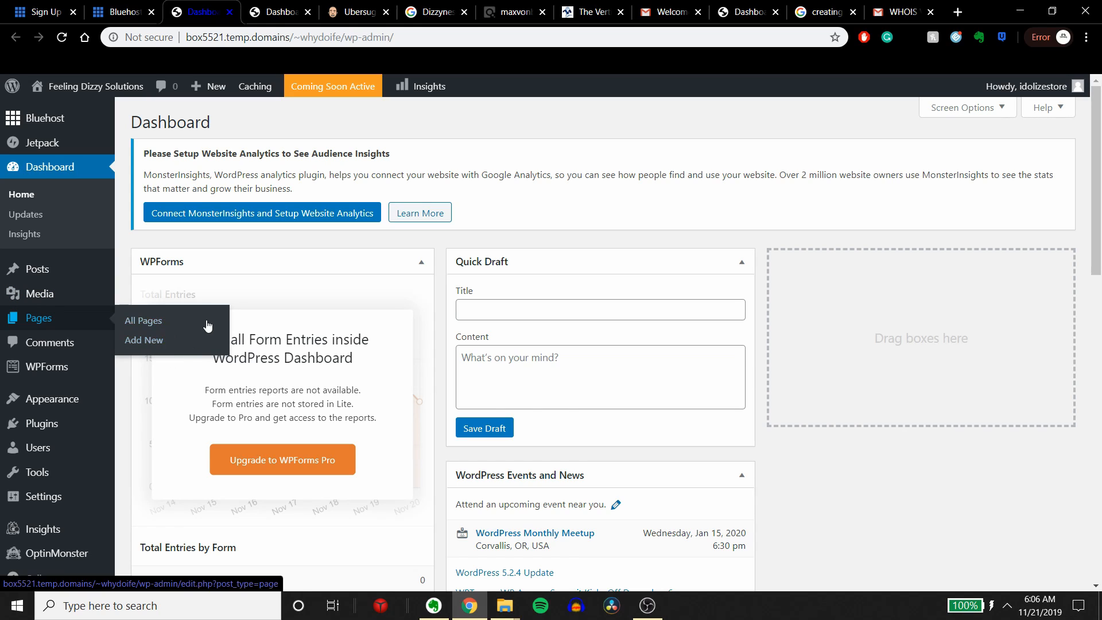
mouse_move(93, 279)
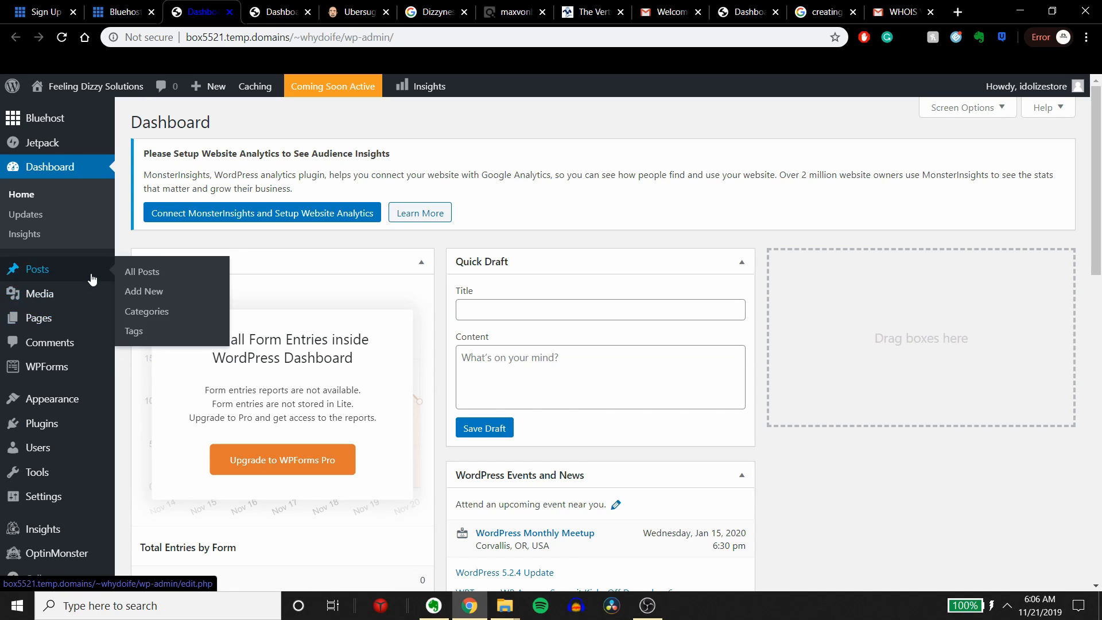
Step: Open the installed themes page and examine the available themes and the options for adding a new one
mouse_move(68, 329)
mouse_move(39, 319)
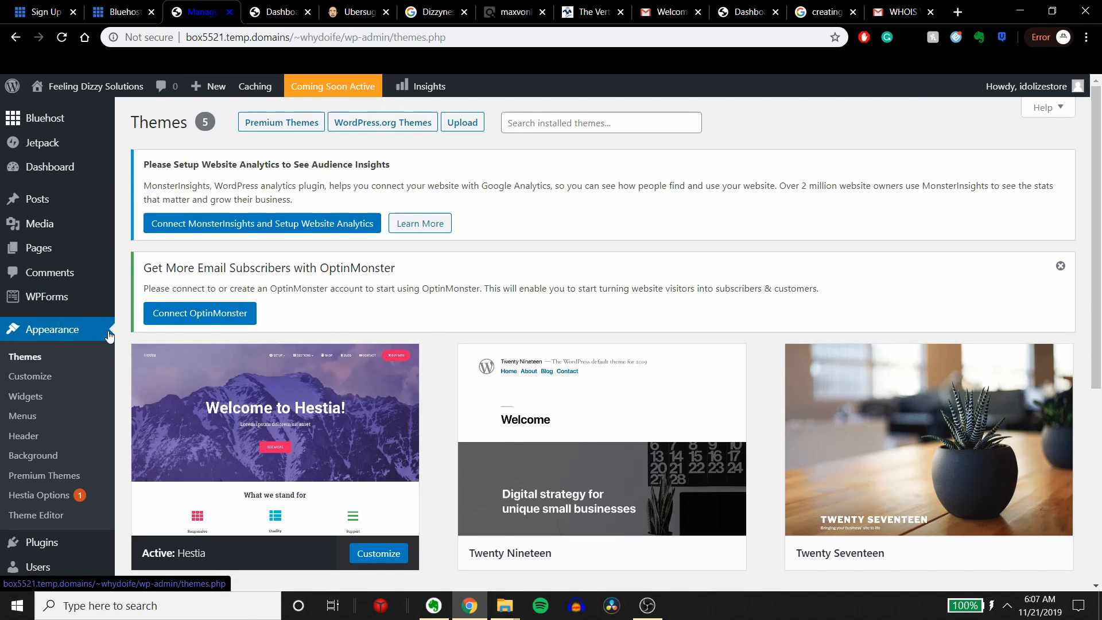
scroll(541, 436, "down", 5)
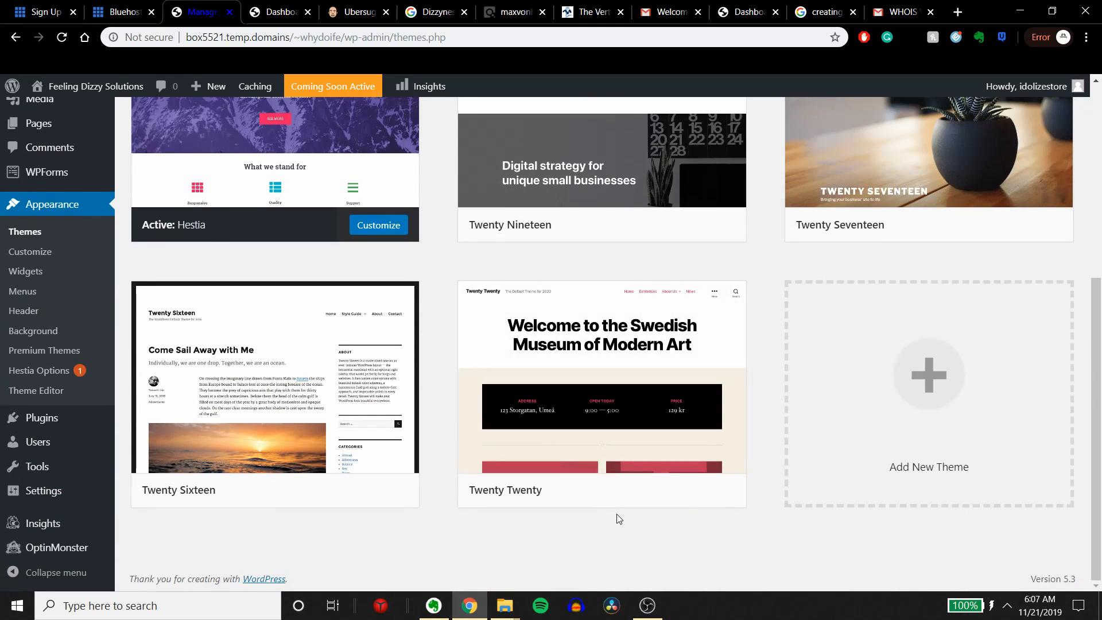
scroll(619, 518, "up", 5)
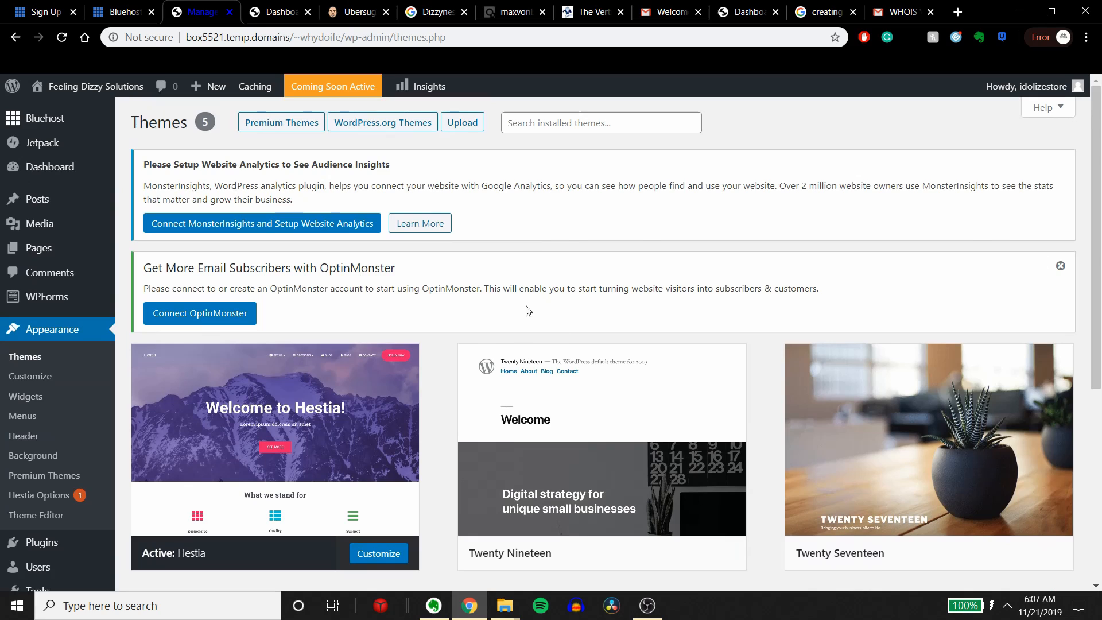
scroll(587, 490, "down", 5)
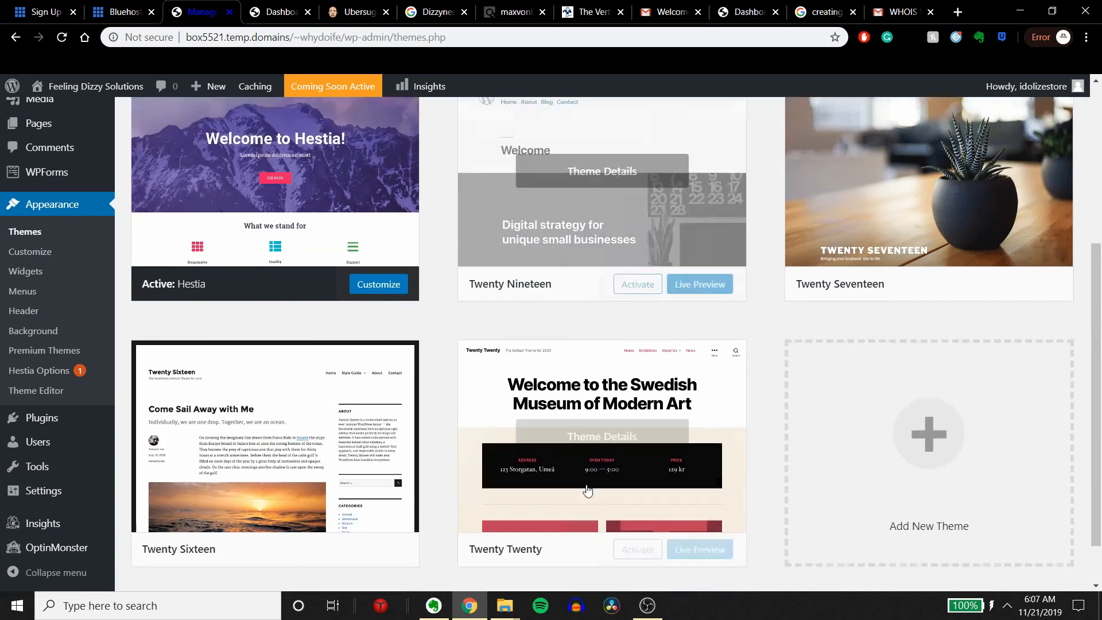
scroll(859, 459, "up", 1)
scroll(873, 485, "down", 1)
scroll(918, 469, "up", 1)
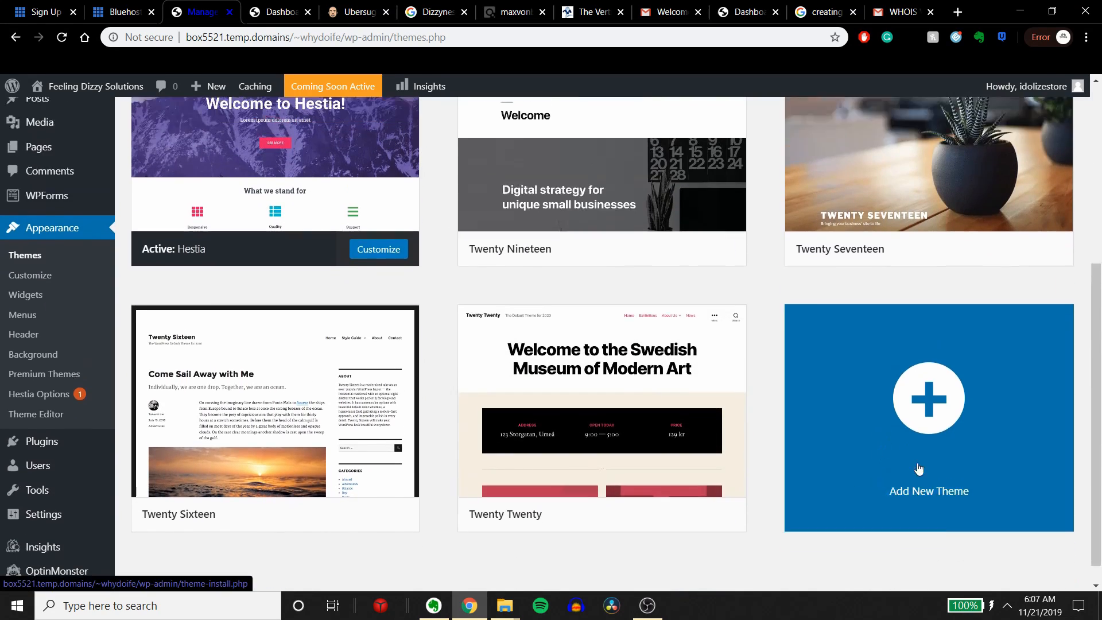
scroll(919, 469, "up", 5)
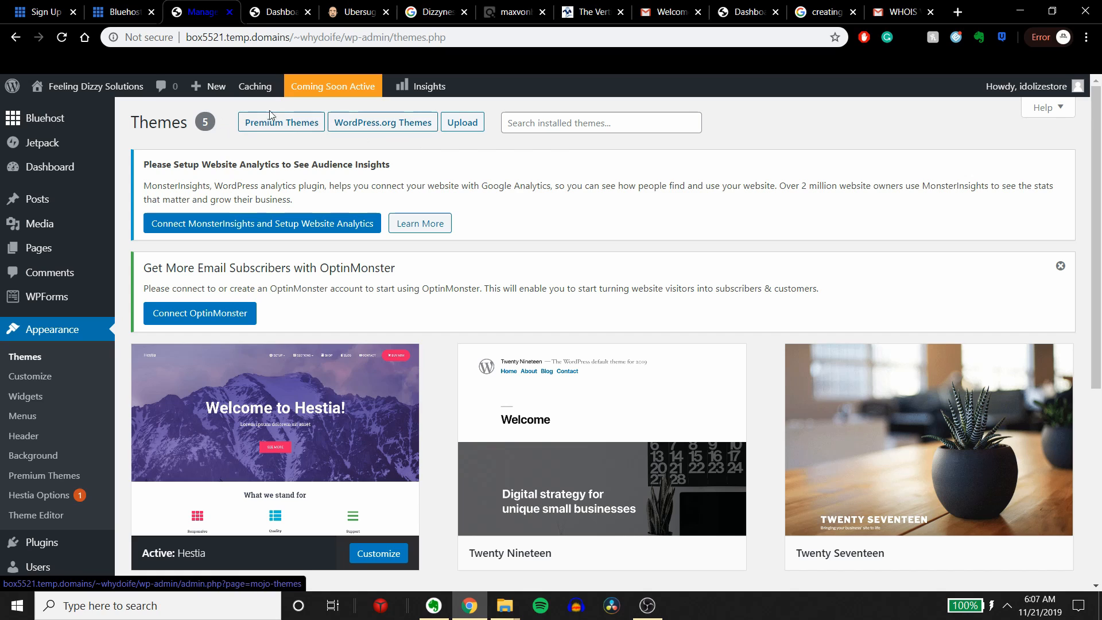
scroll(51, 414, "down", 2)
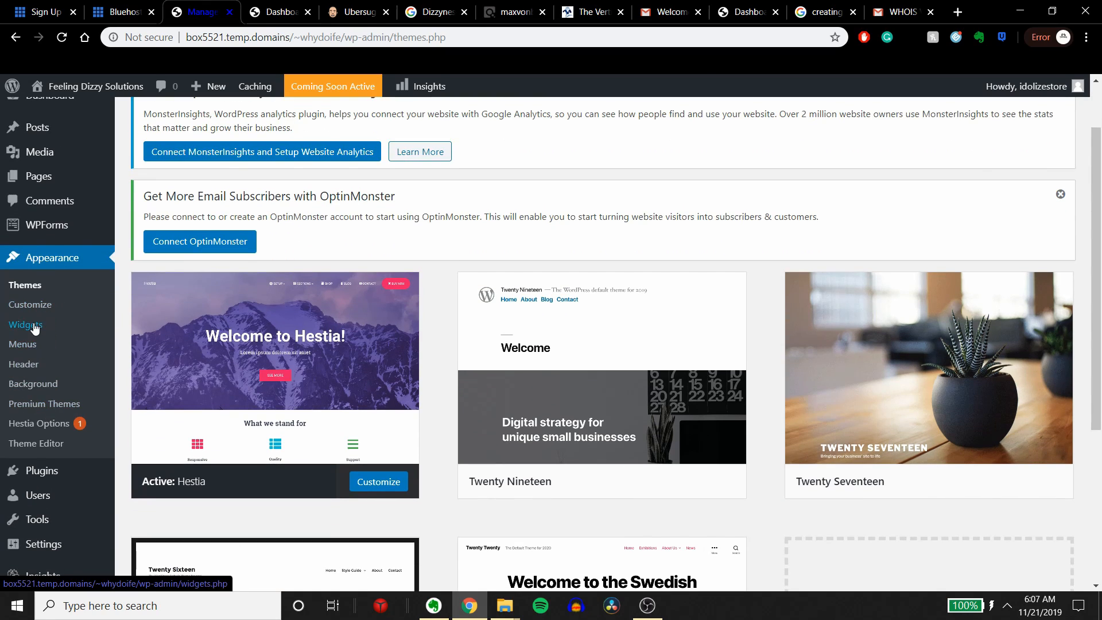
Step: Open the site's menu editor and examine the form for naming and creating a first menu
left_click(38, 345)
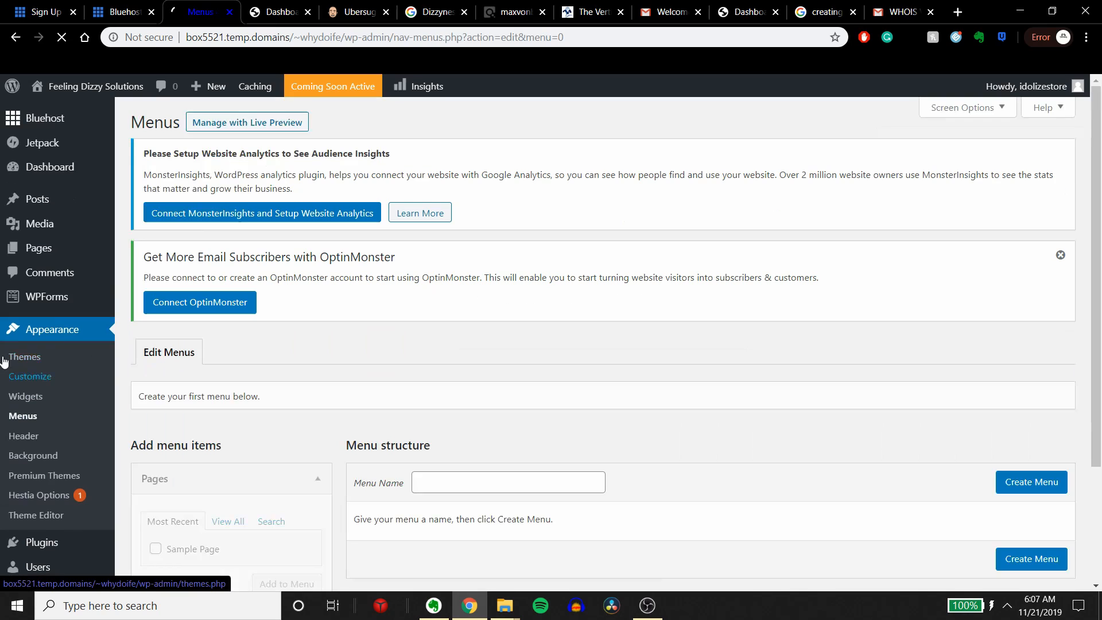
scroll(546, 369, "down", 3)
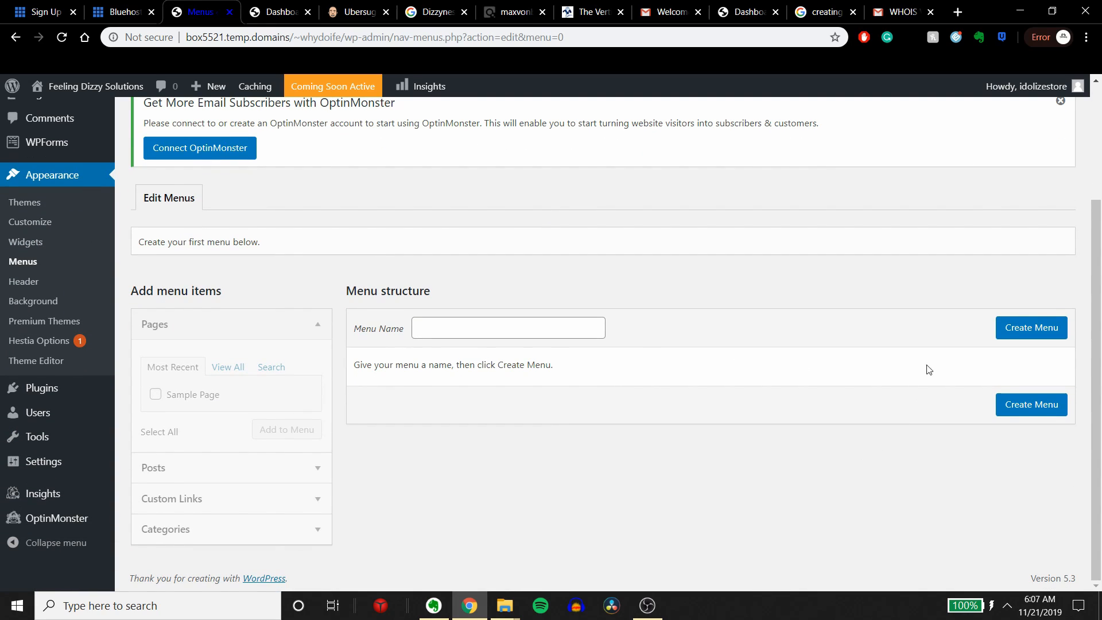
left_click(431, 328)
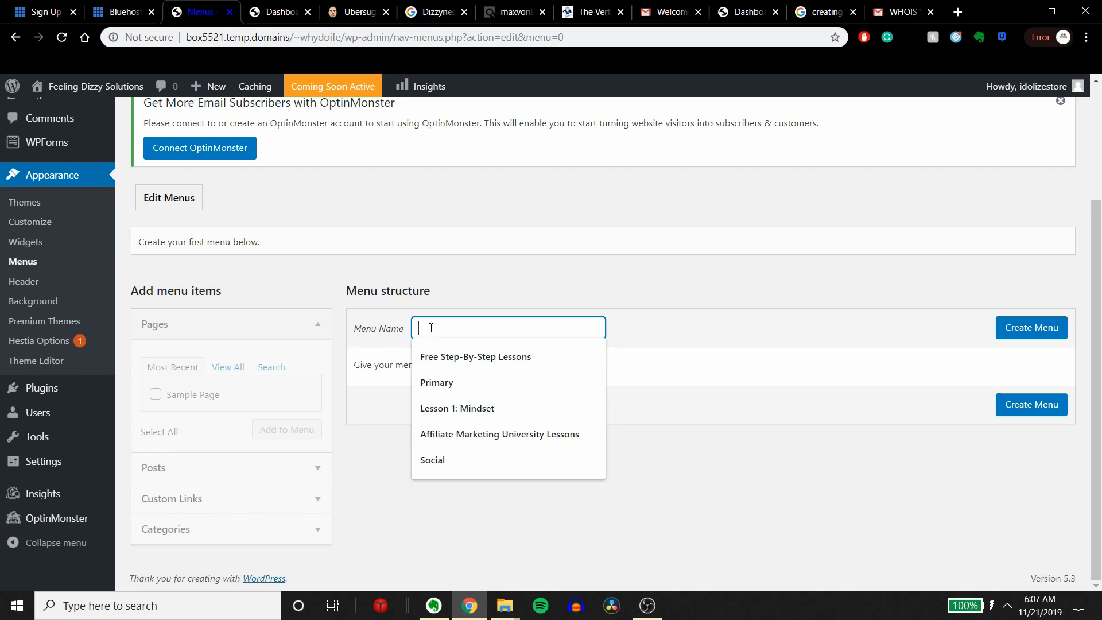
left_click(305, 349)
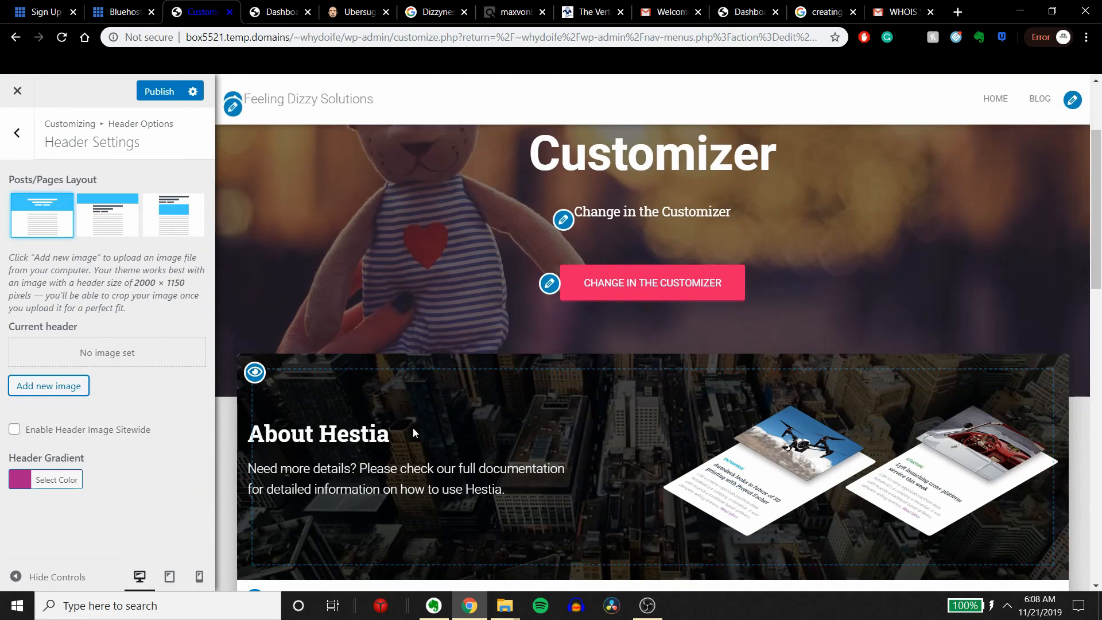
Step: Open Header Settings in the theme customizer, examine the live homepage preview, and exit the customizer
scroll(470, 426, "down", 7)
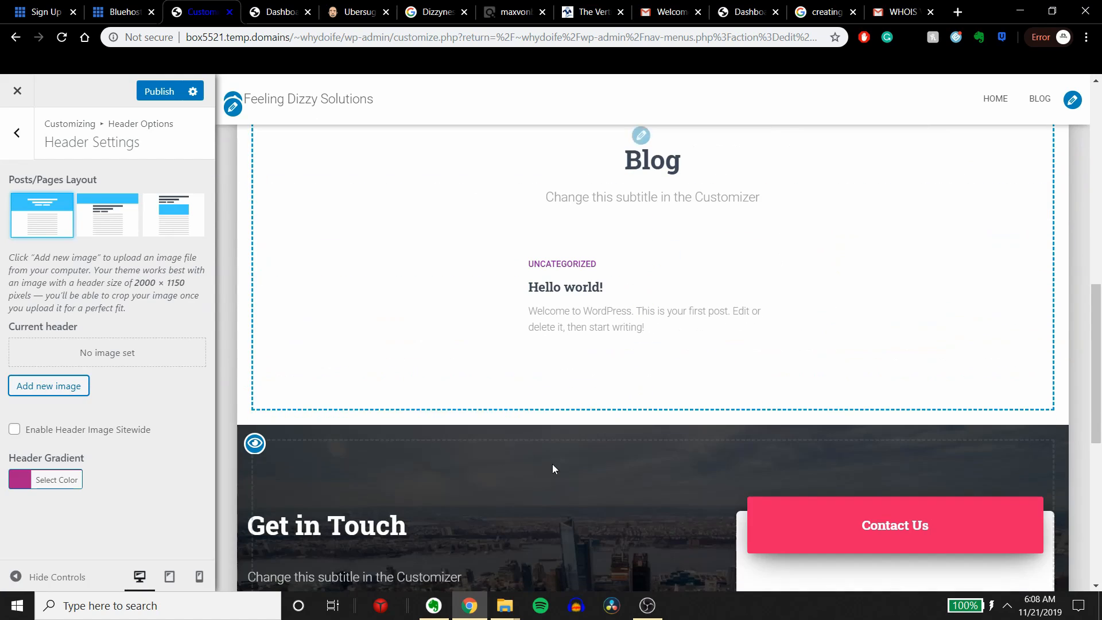
scroll(629, 531, "down", 4)
scroll(597, 534, "up", 2)
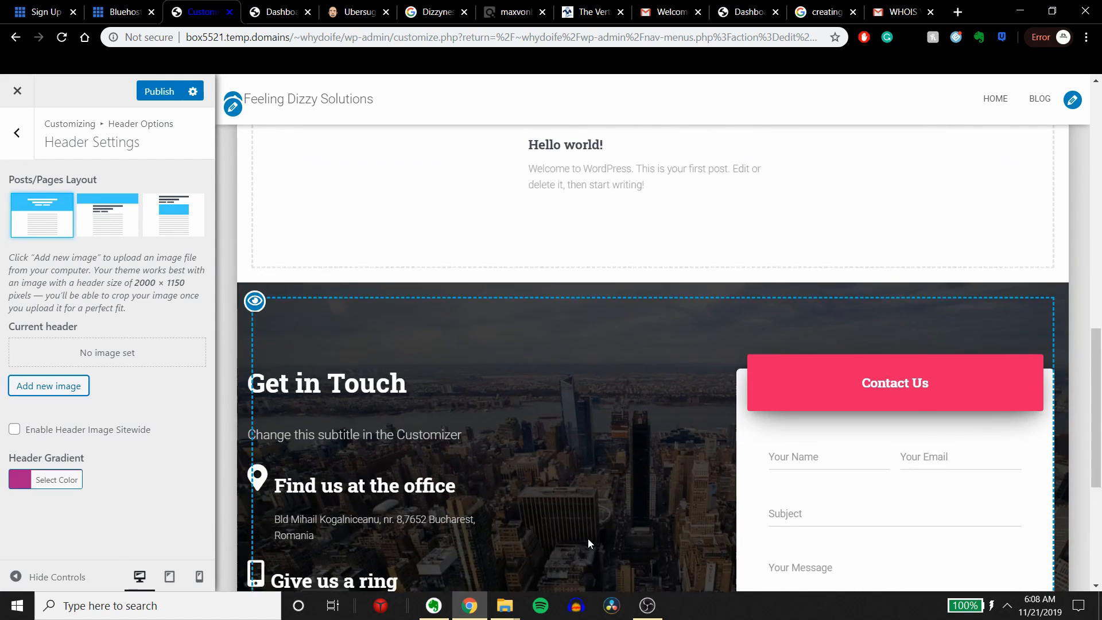
scroll(587, 538, "up", 10)
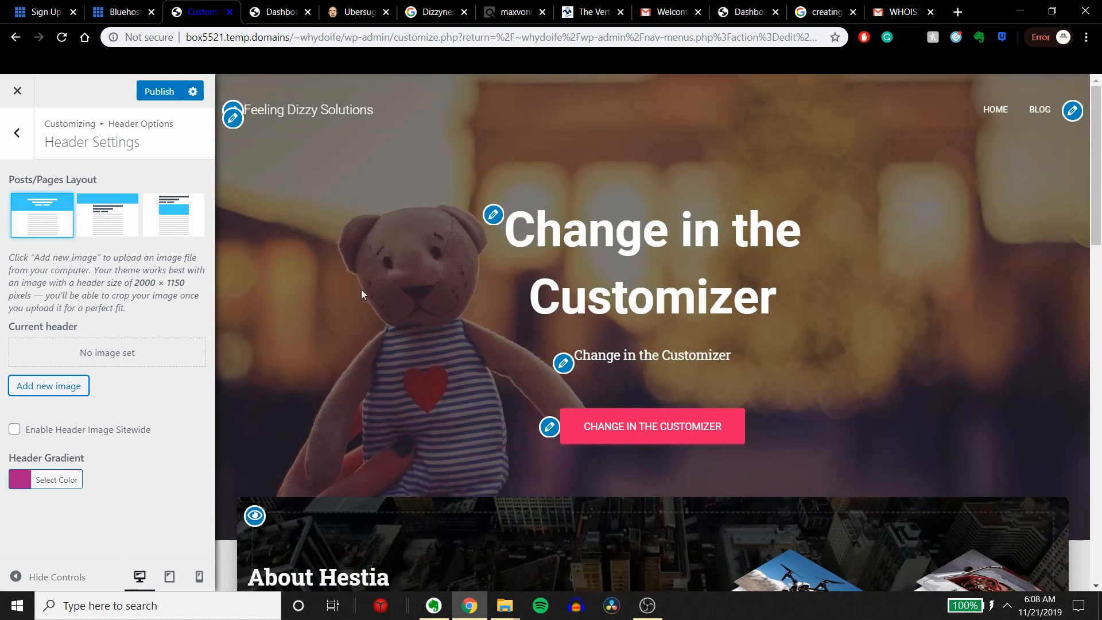
left_click(16, 133)
left_click(17, 90)
Step: Check the options offered for plugins, users and settings, and view the permalink settings
mouse_move(23, 395)
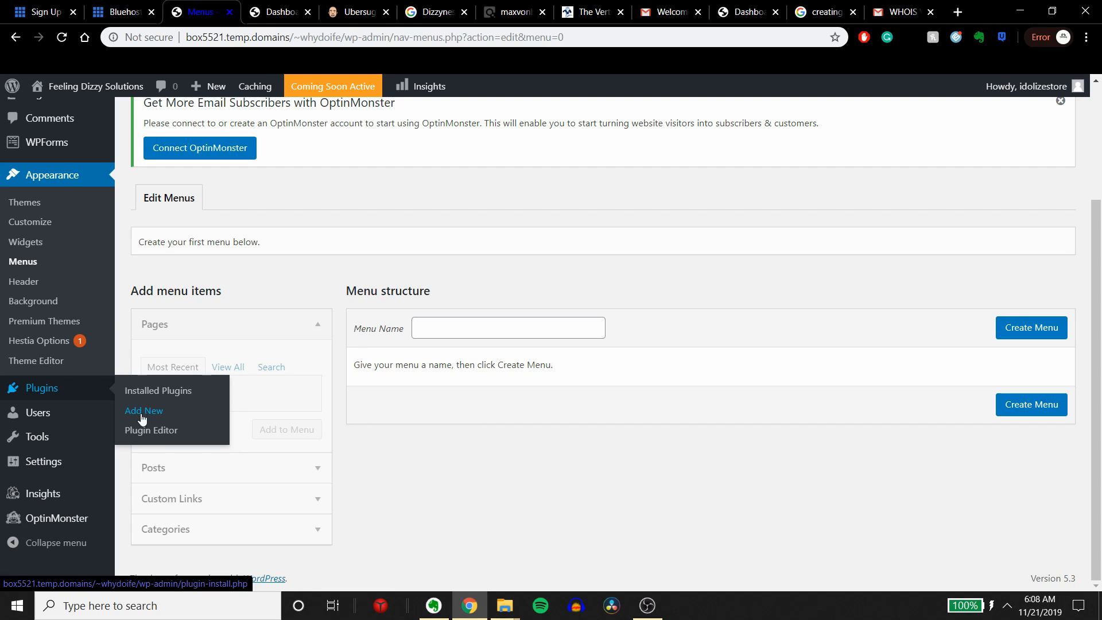
mouse_move(66, 428)
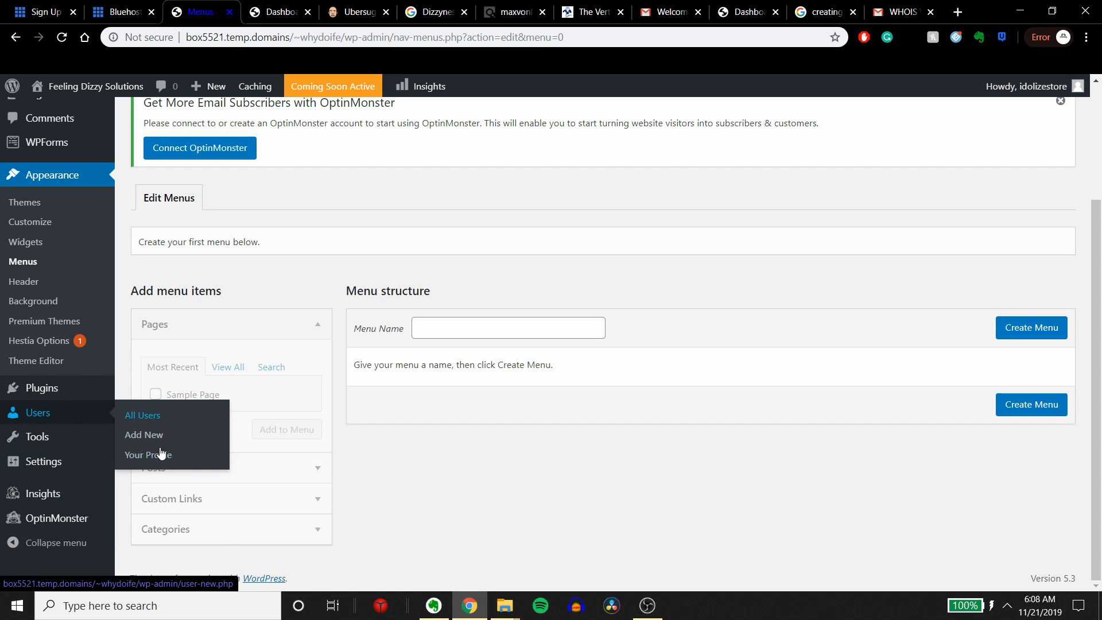
mouse_move(41, 477)
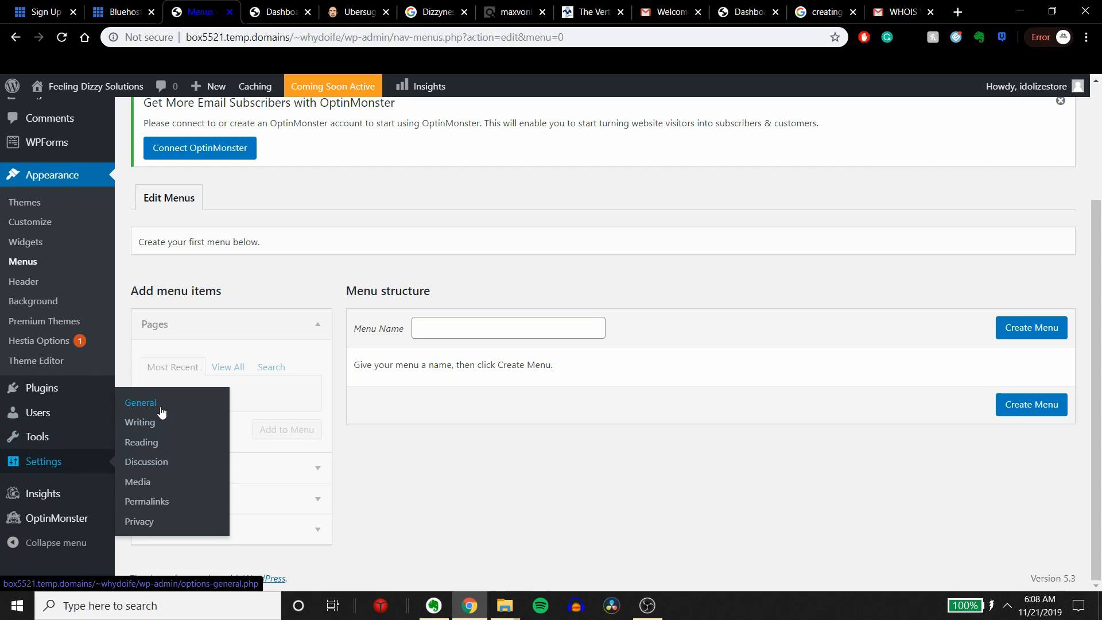
left_click(147, 507)
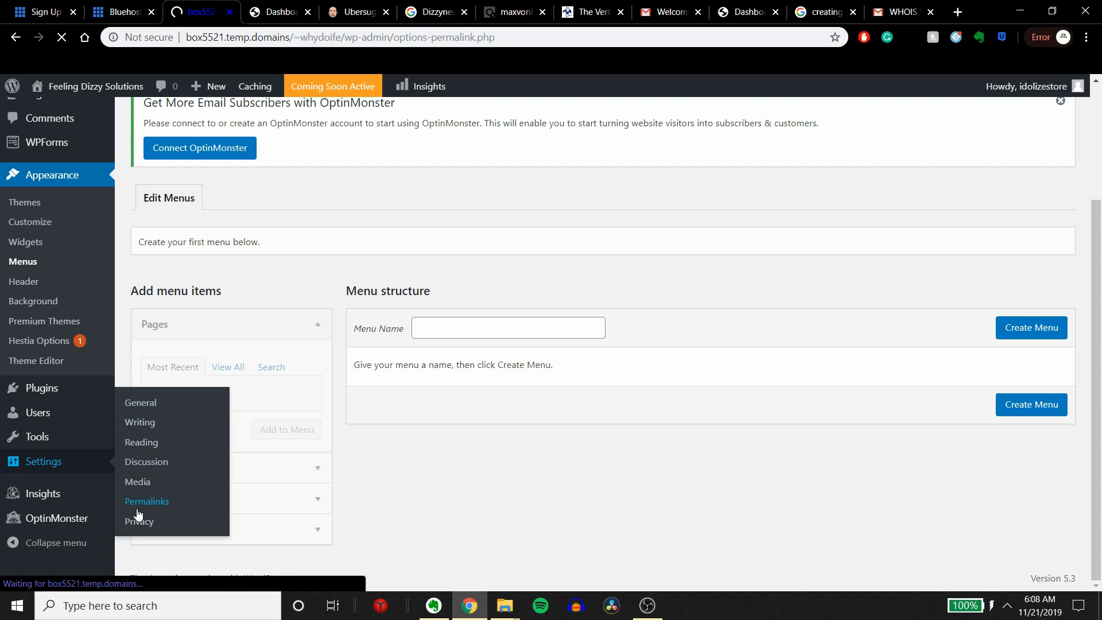
scroll(247, 390, "down", 4)
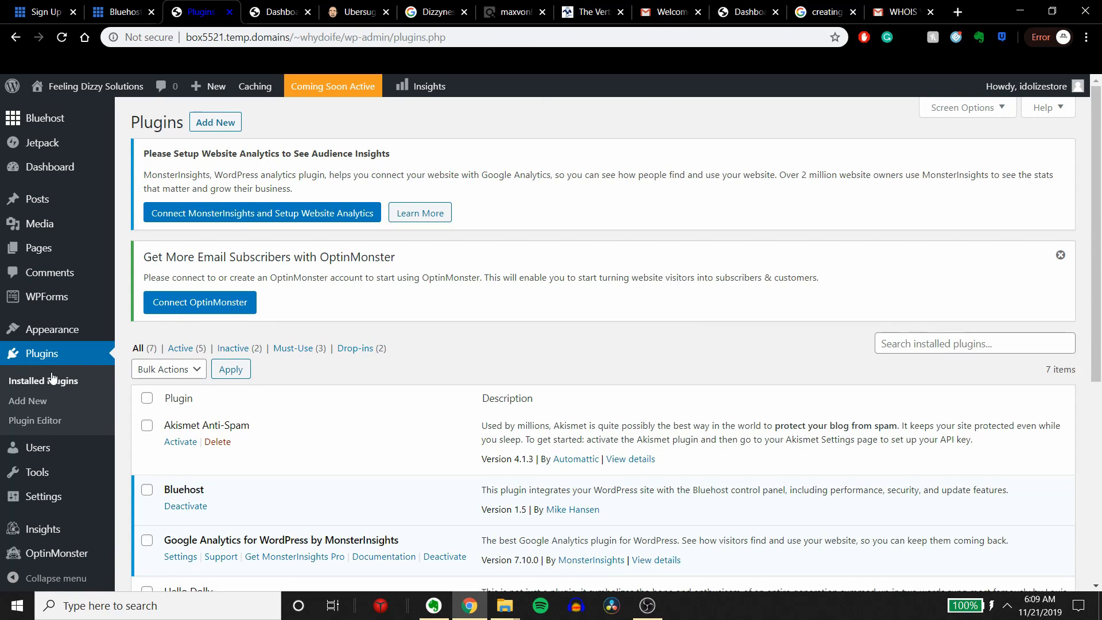
Step: Go to the page for adding new plugins and search the plugin library for SEO
left_click(33, 401)
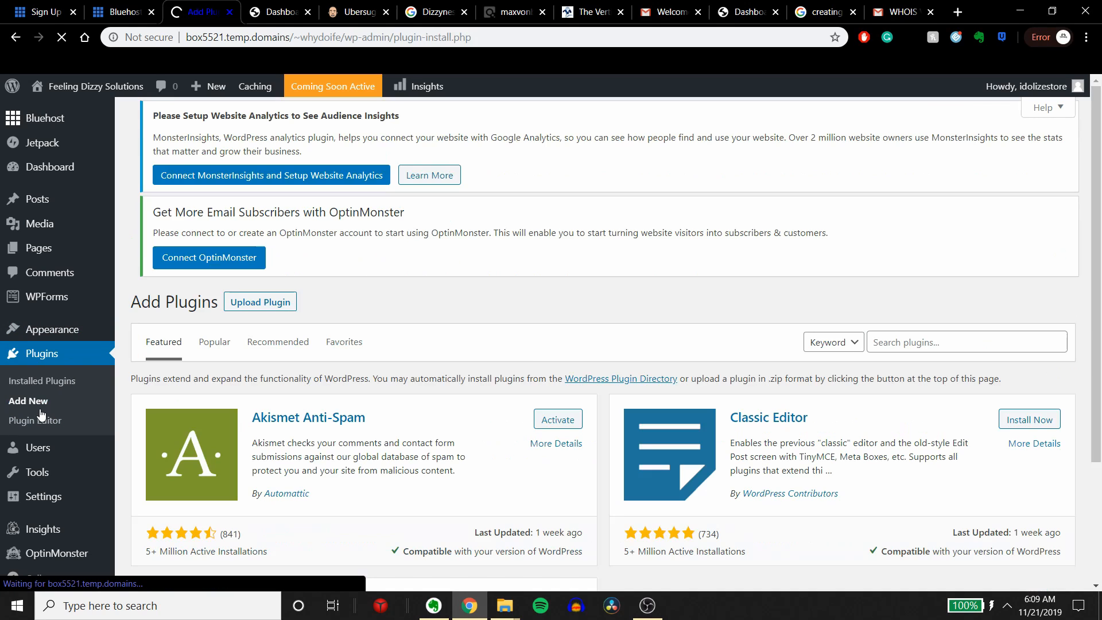
right_click(320, 136)
left_click(928, 333)
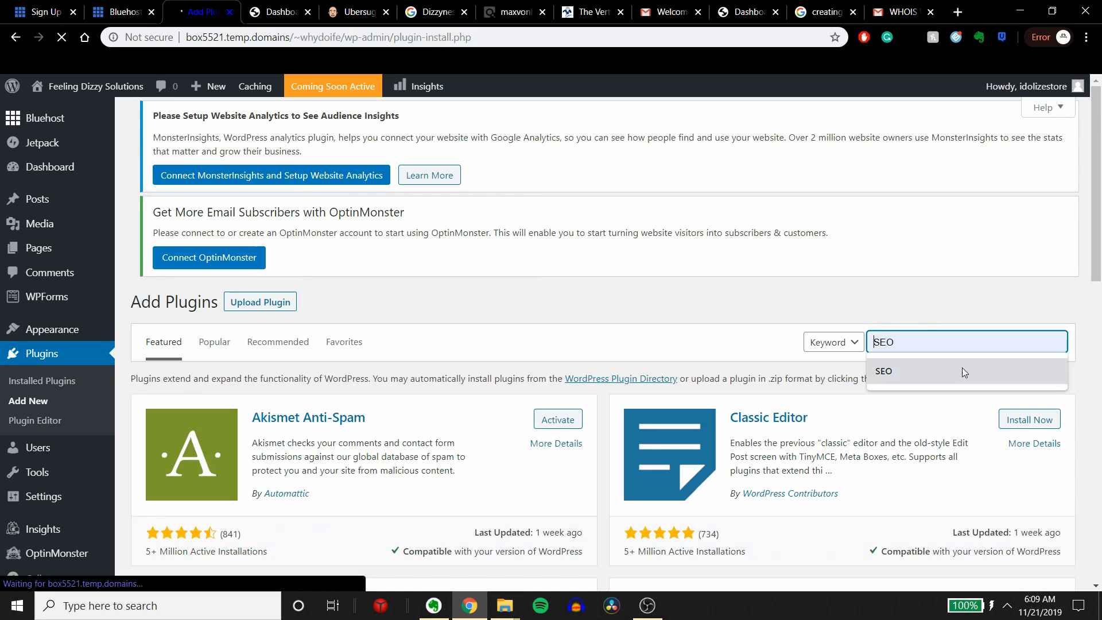
left_click(913, 371)
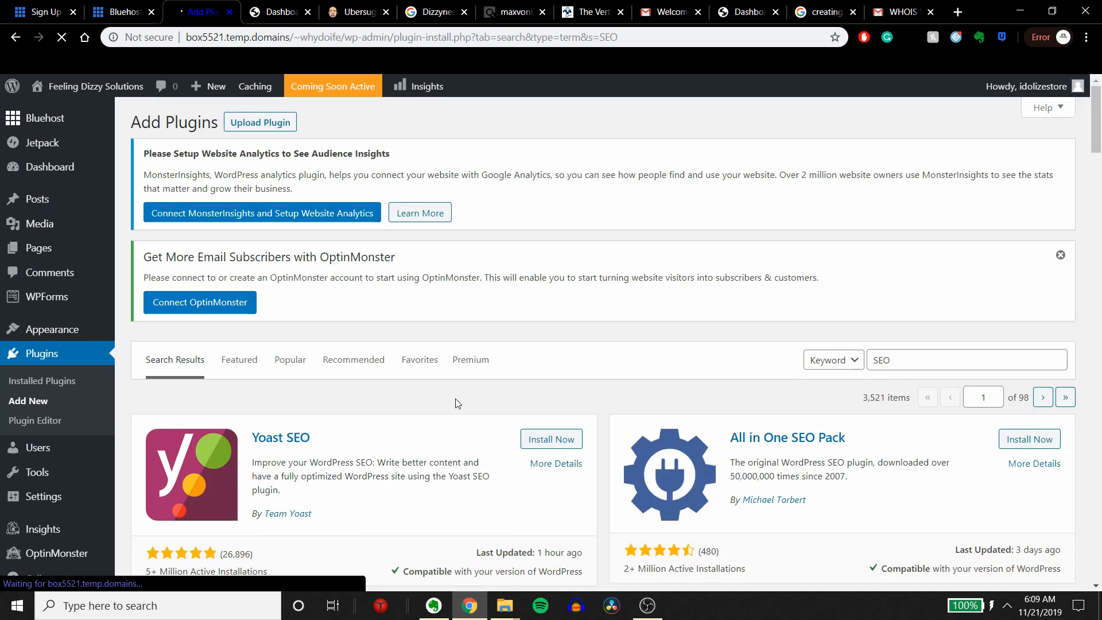
Step: Read the Yoast SEO description in the search results, and install and activate that plugin
scroll(285, 308, "down", 3)
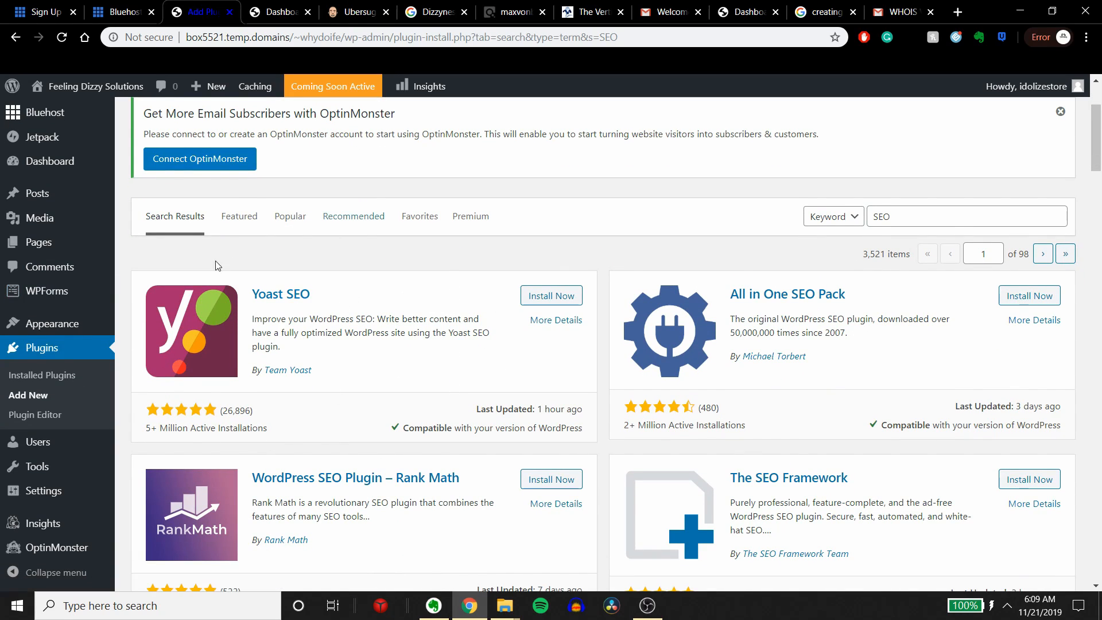
left_click_drag(272, 323, 500, 356)
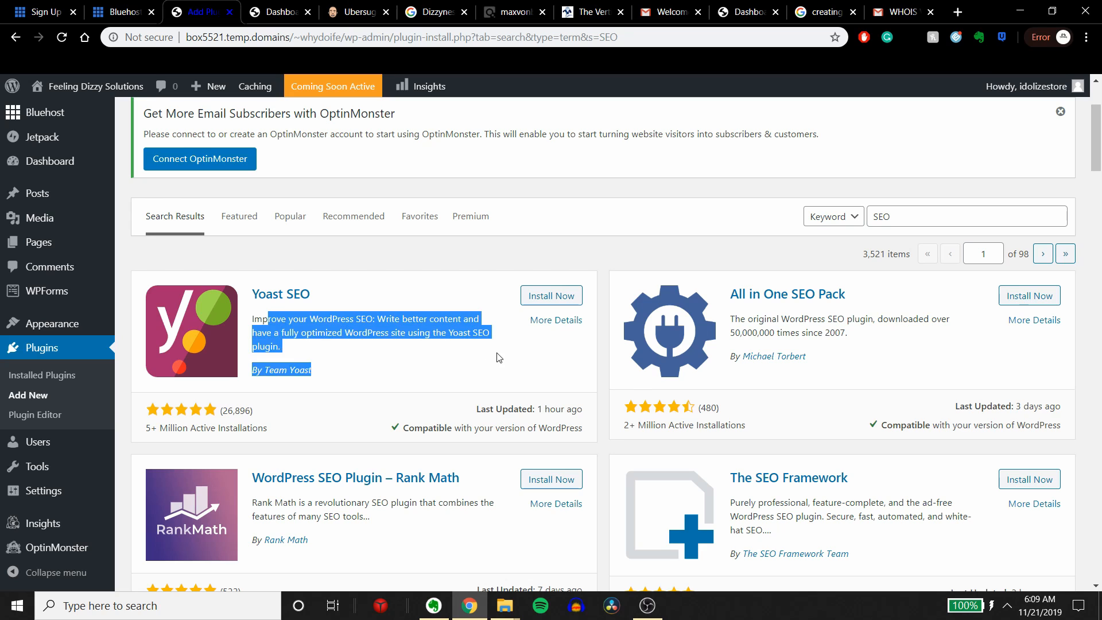
left_click(527, 343)
left_click(551, 297)
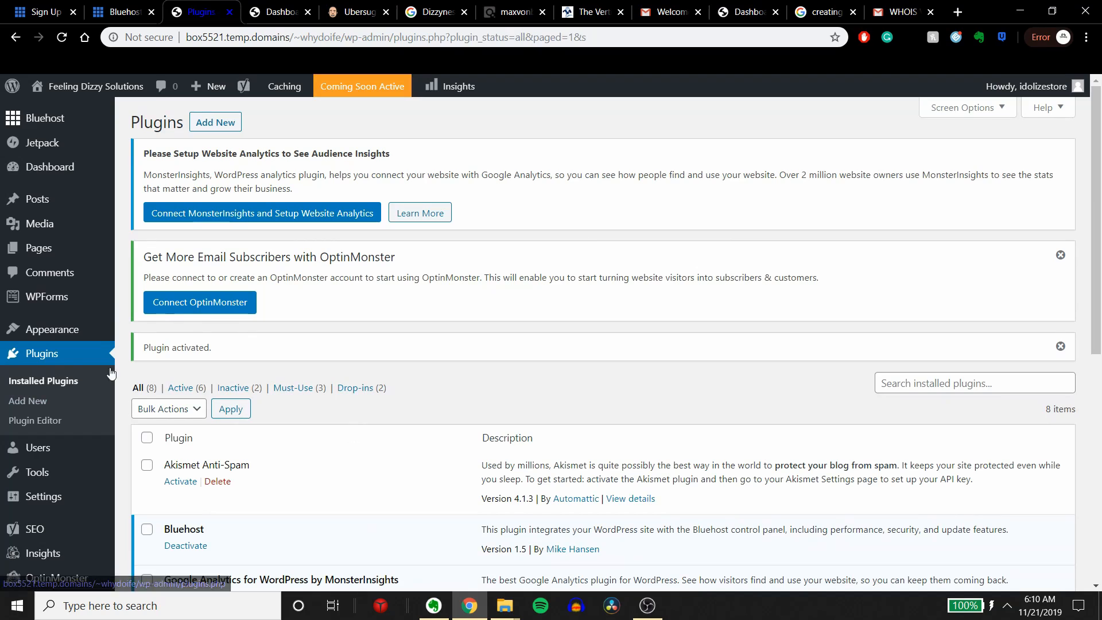
Step: Search the plugin library for Login attempts, and install and activate Limit Login Attempts Reloaded
left_click(985, 378)
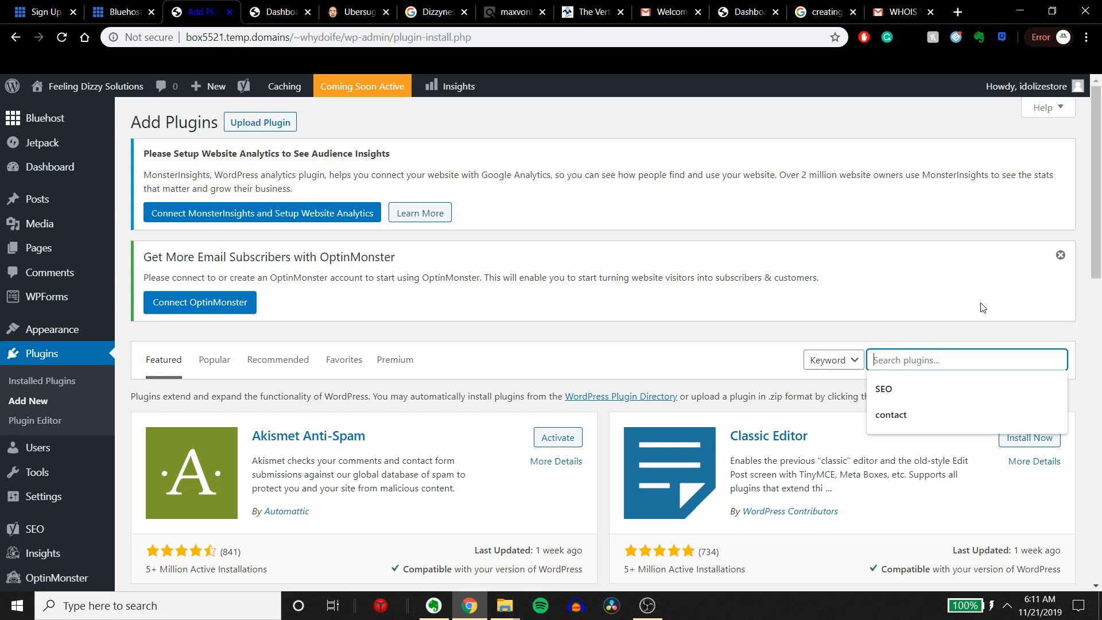
type("Login attempts")
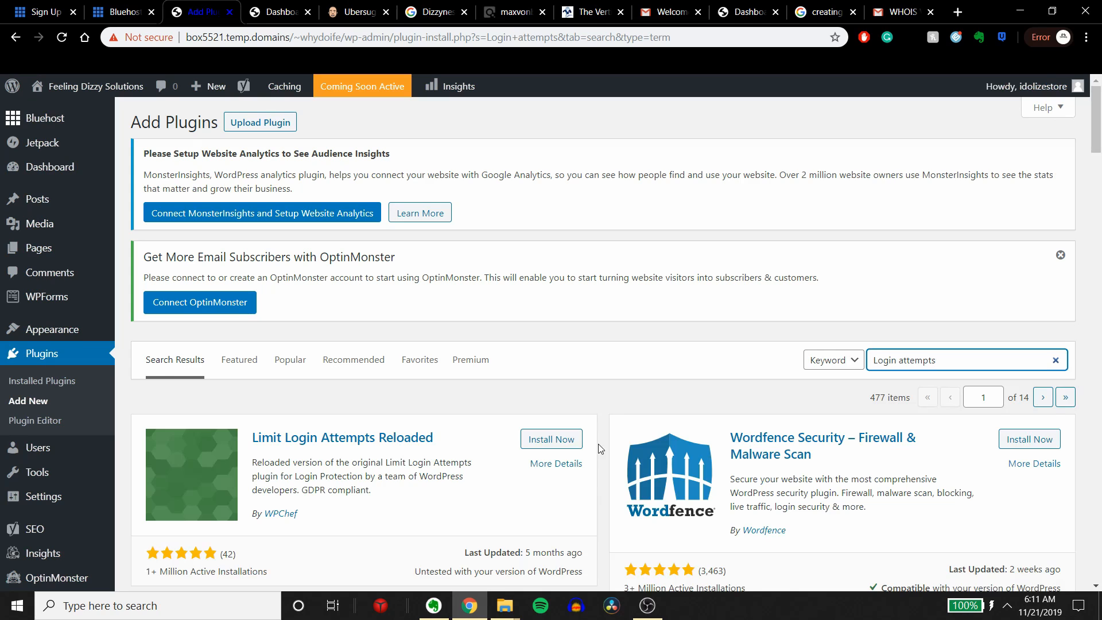
scroll(543, 423, "down", 1)
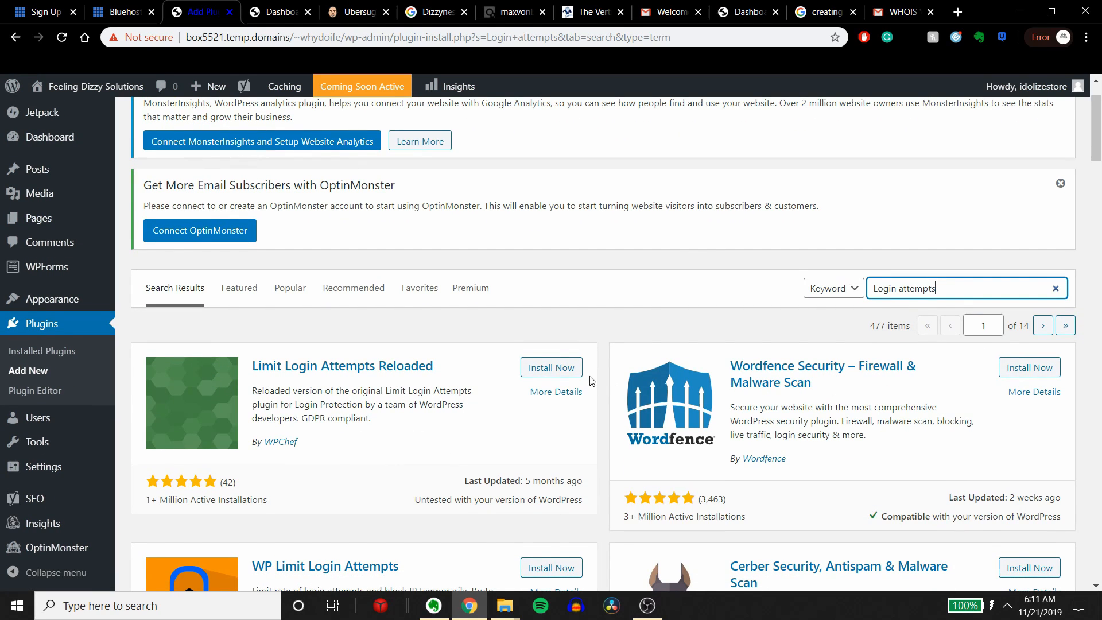
left_click(551, 367)
scroll(548, 402, "down", 2)
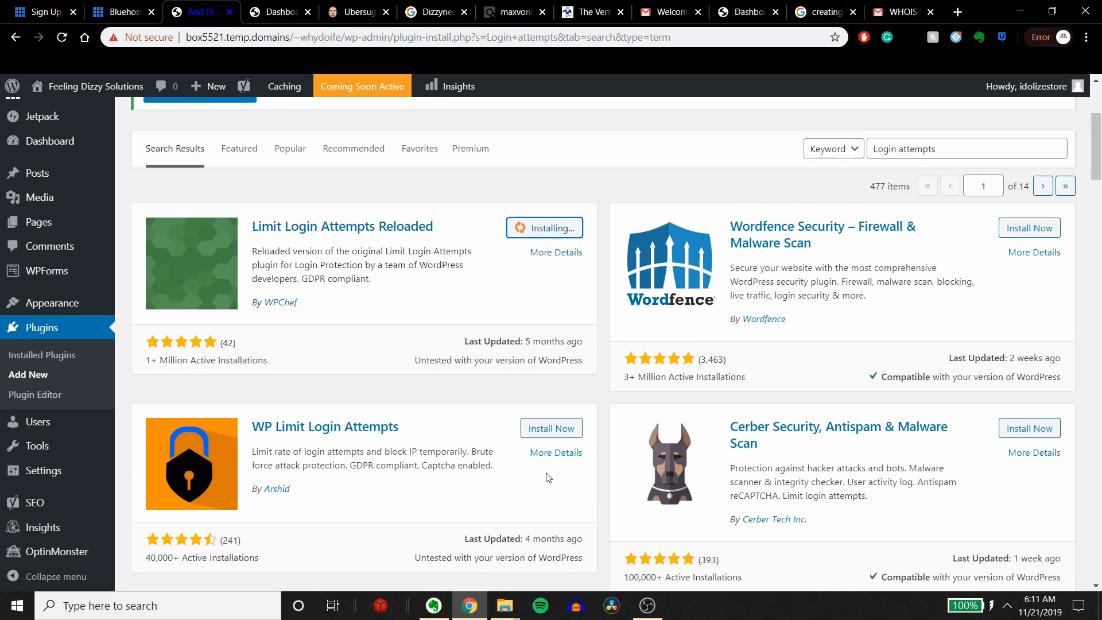
scroll(543, 459, "up", 1)
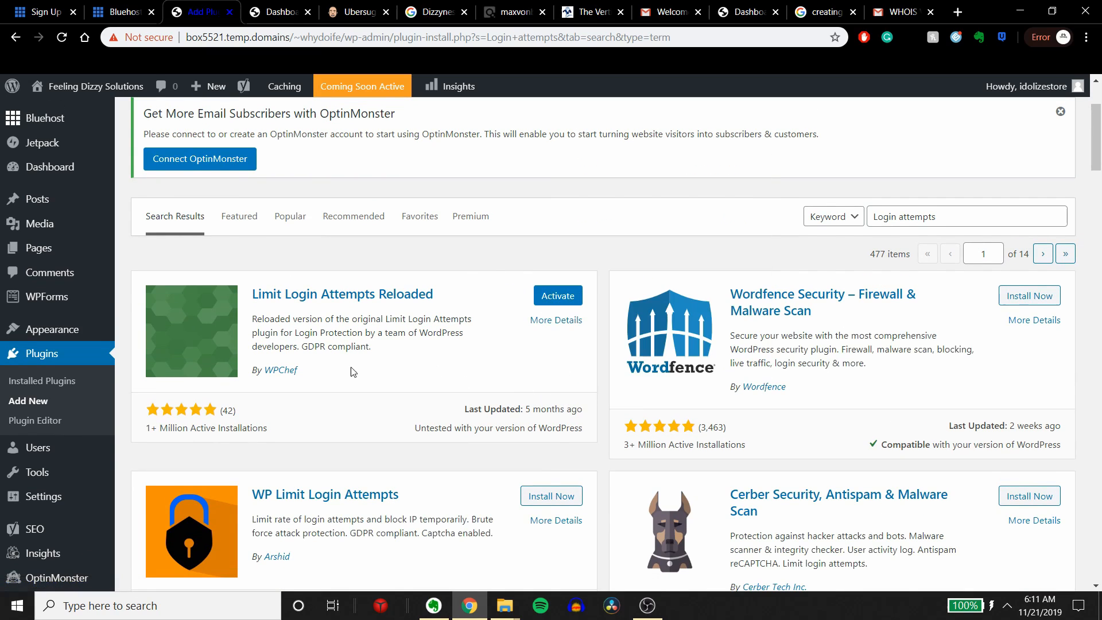
left_click(550, 299)
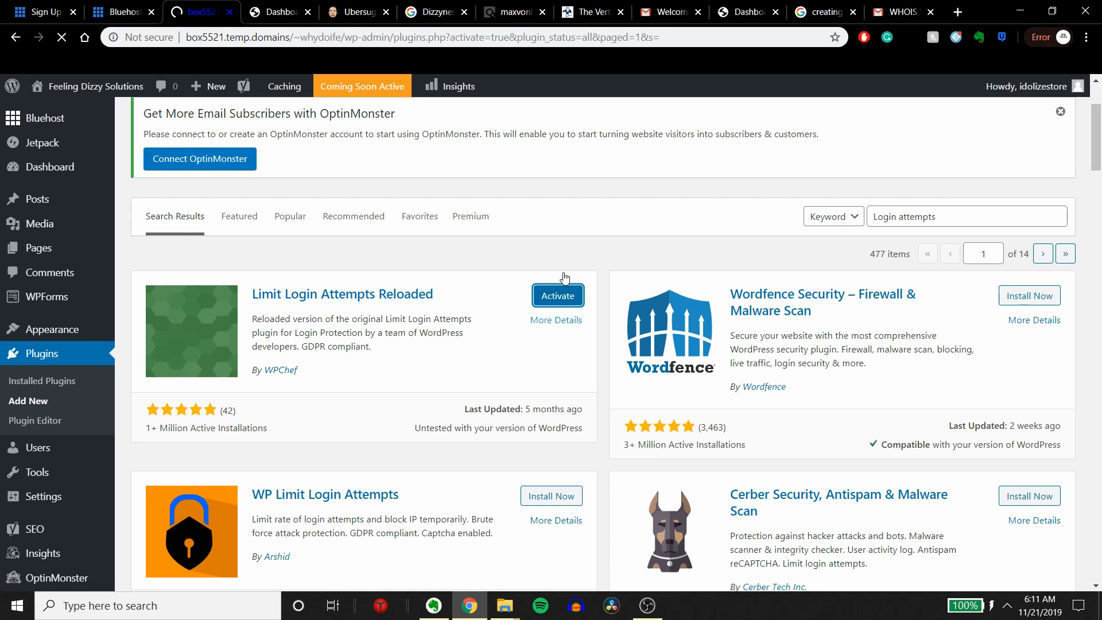
scroll(522, 395, "down", 5)
scroll(516, 414, "up", 5)
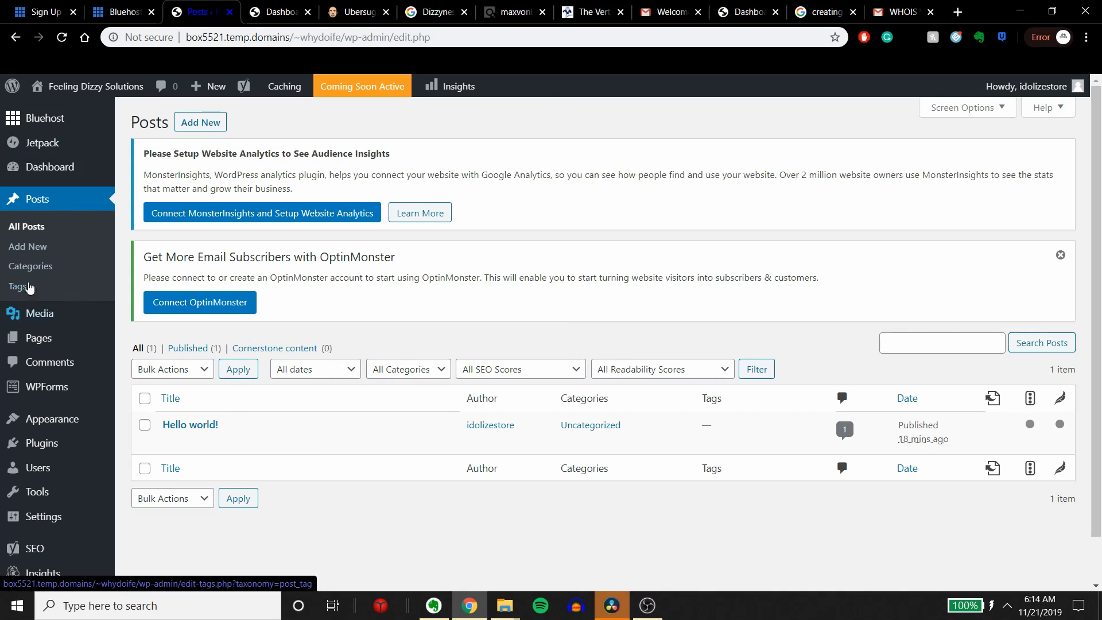
Step: Start a new blog post and dismiss the block editor's welcome tip
left_click(36, 253)
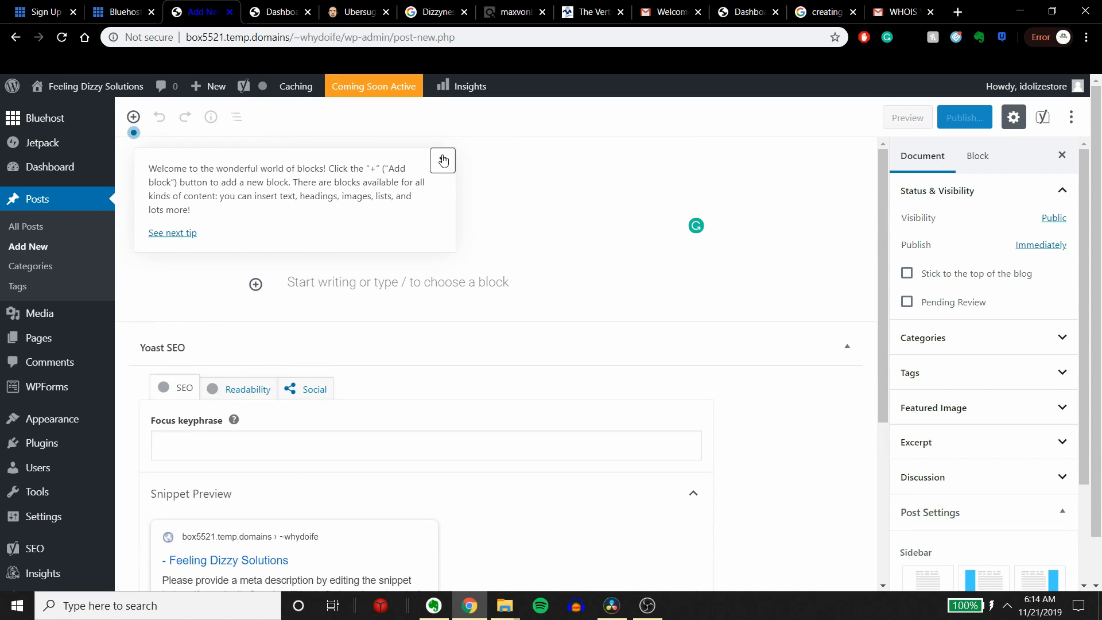
left_click(443, 160)
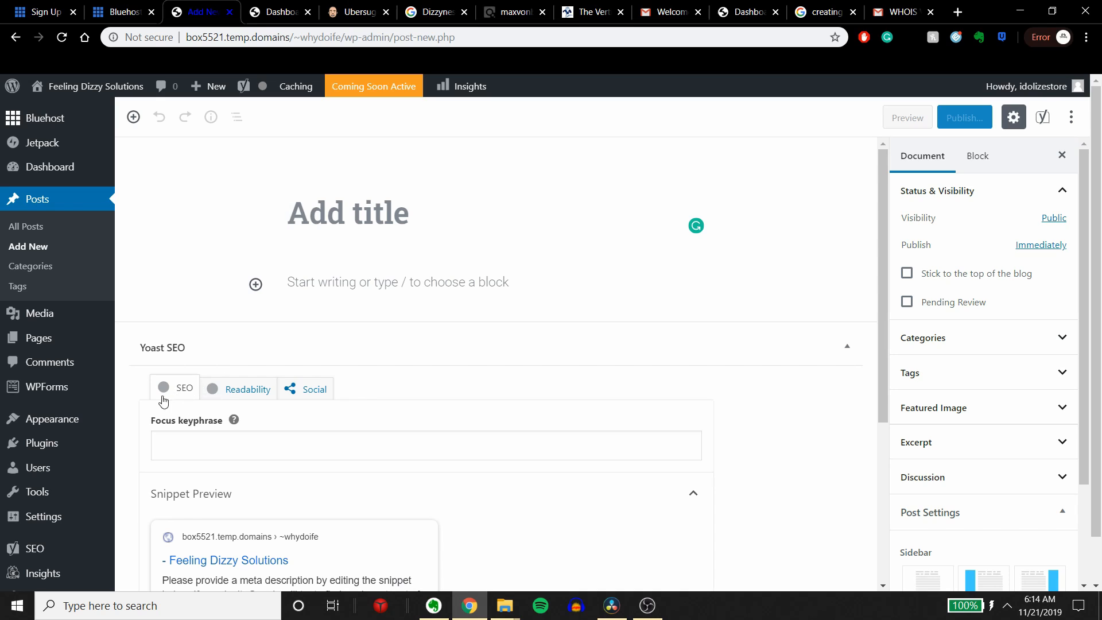
scroll(295, 395, "down", 5)
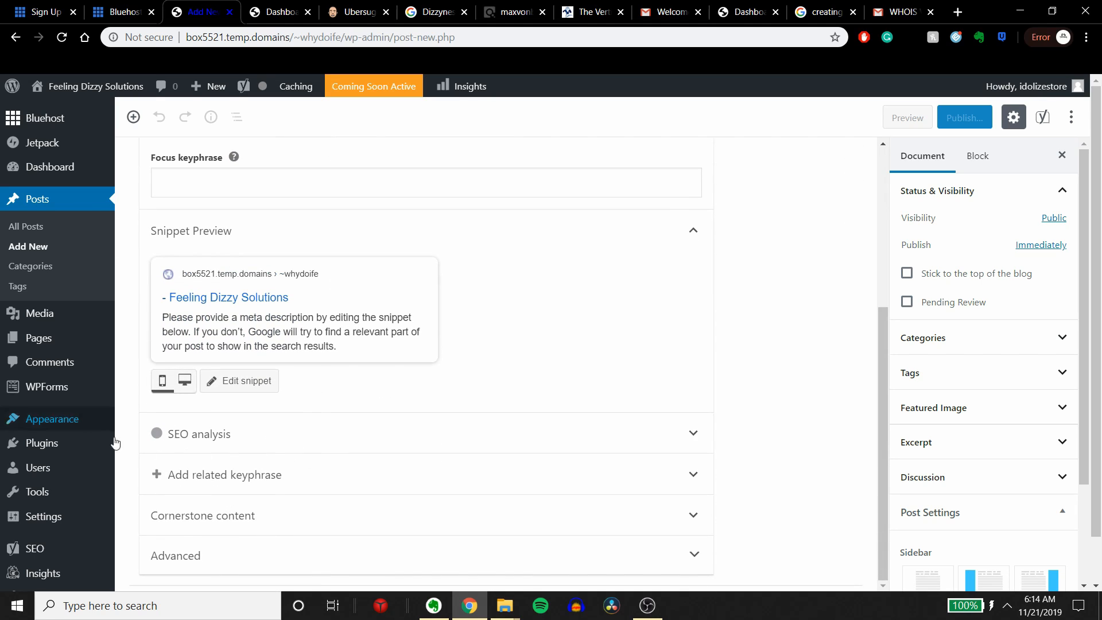
Step: Title the new post "Why am I feeling Dizzy"
scroll(402, 454, "up", 5)
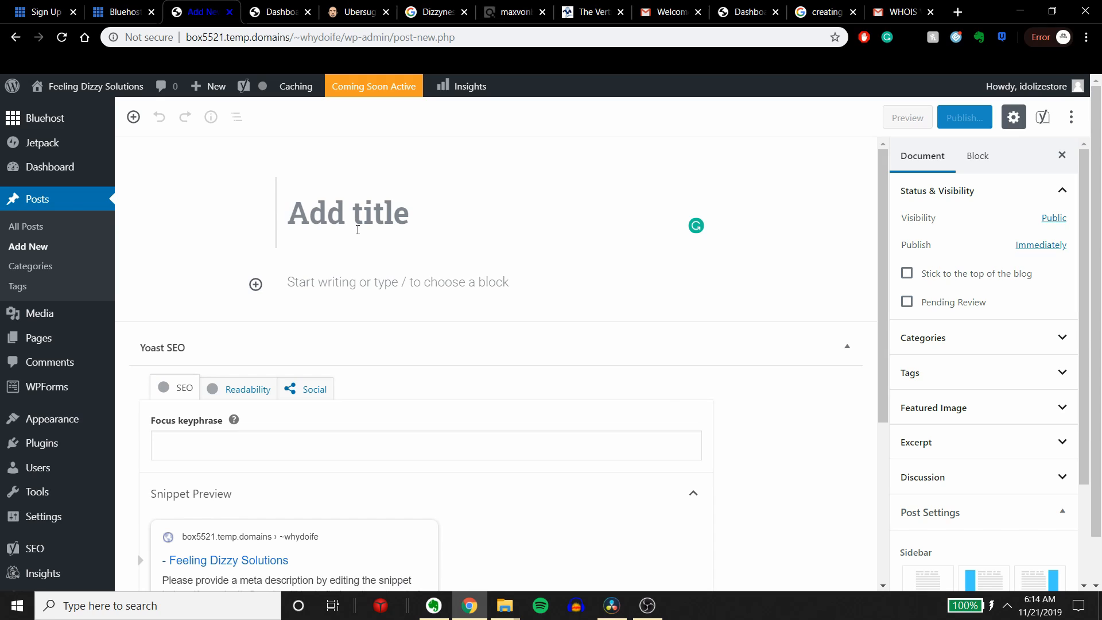
type("Why ")
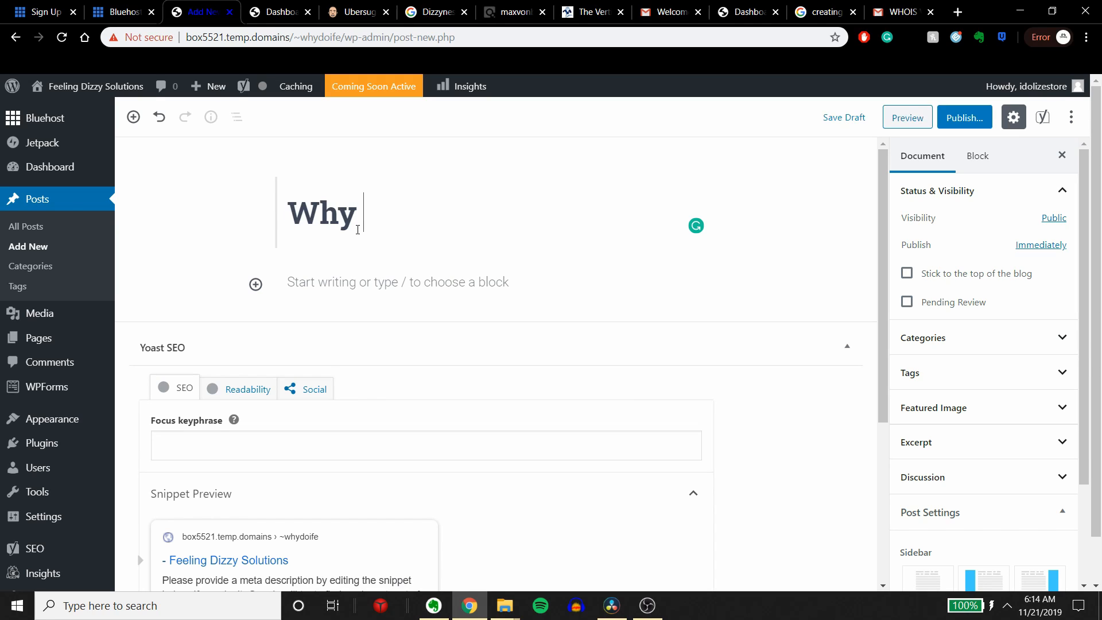
type("am I feeling d")
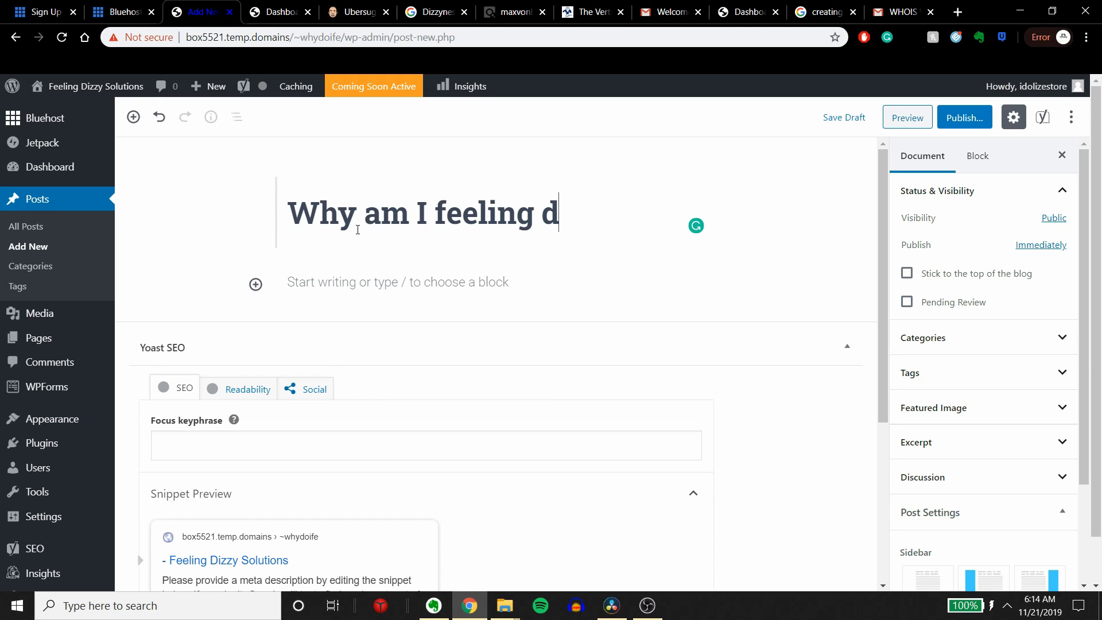
key("BackSpace")
type("Dizzy")
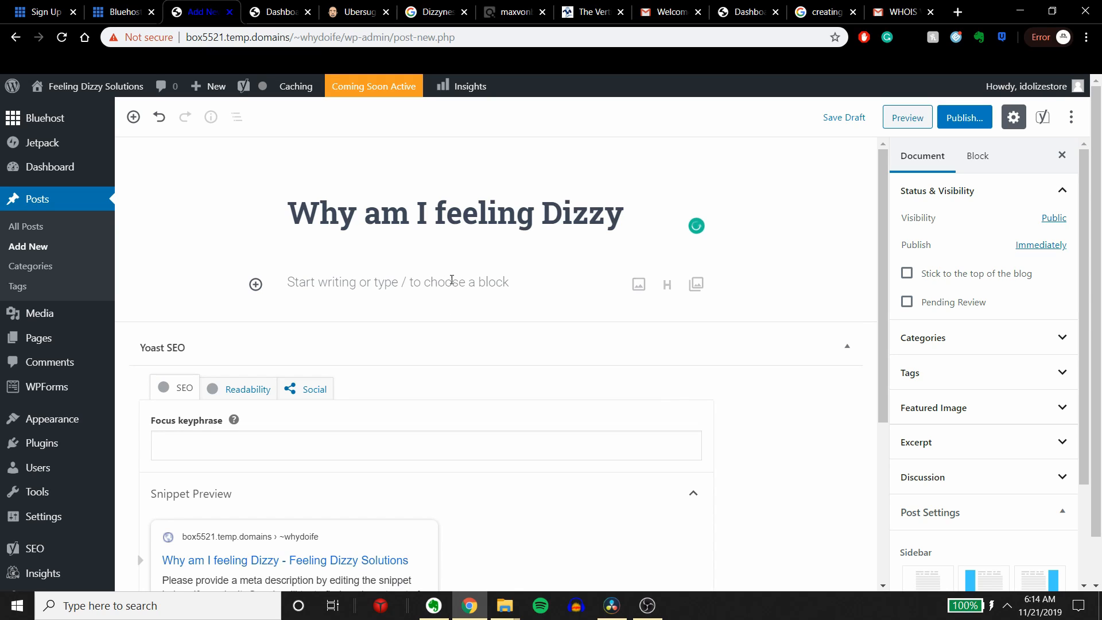
Step: Enter "Why am I Feeling Dizzy" as the post's focus keyphrase in Yoast SEO
left_click(267, 447)
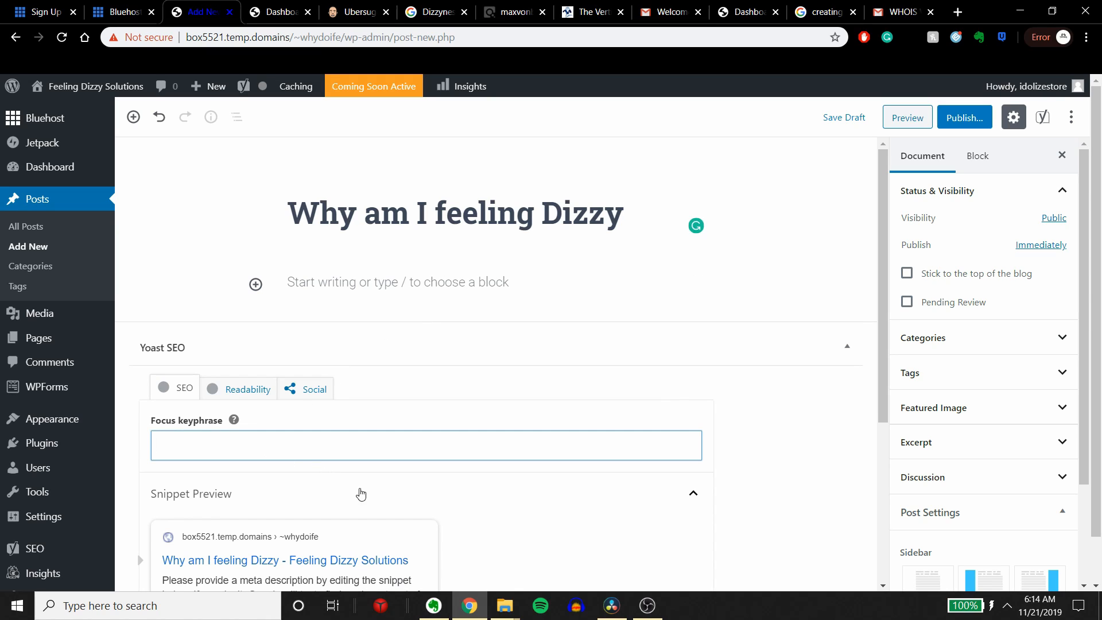
type("Why am I Feeling Dizzy")
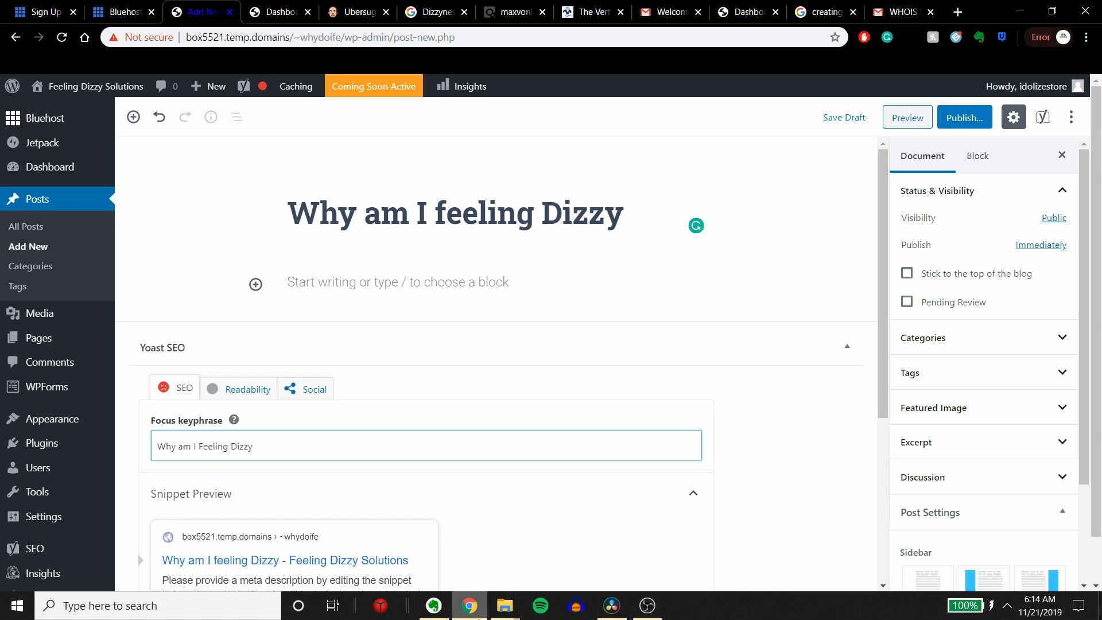
Step: Open the search snippet for editing and look over its SEO title, slug and meta description fields
scroll(356, 466, "down", 5)
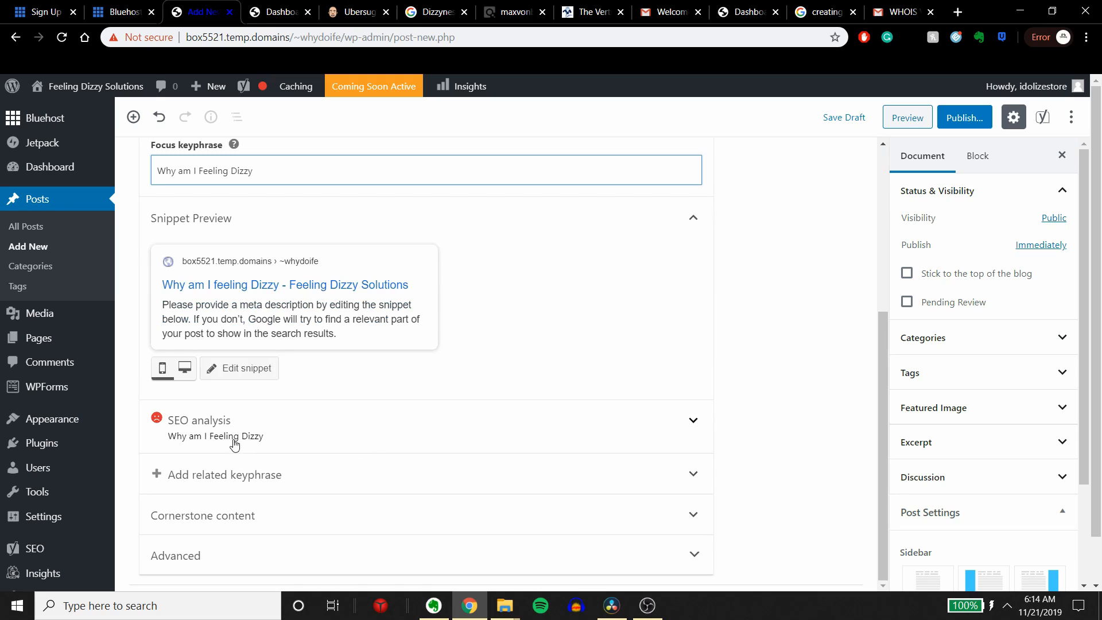
left_click(260, 289)
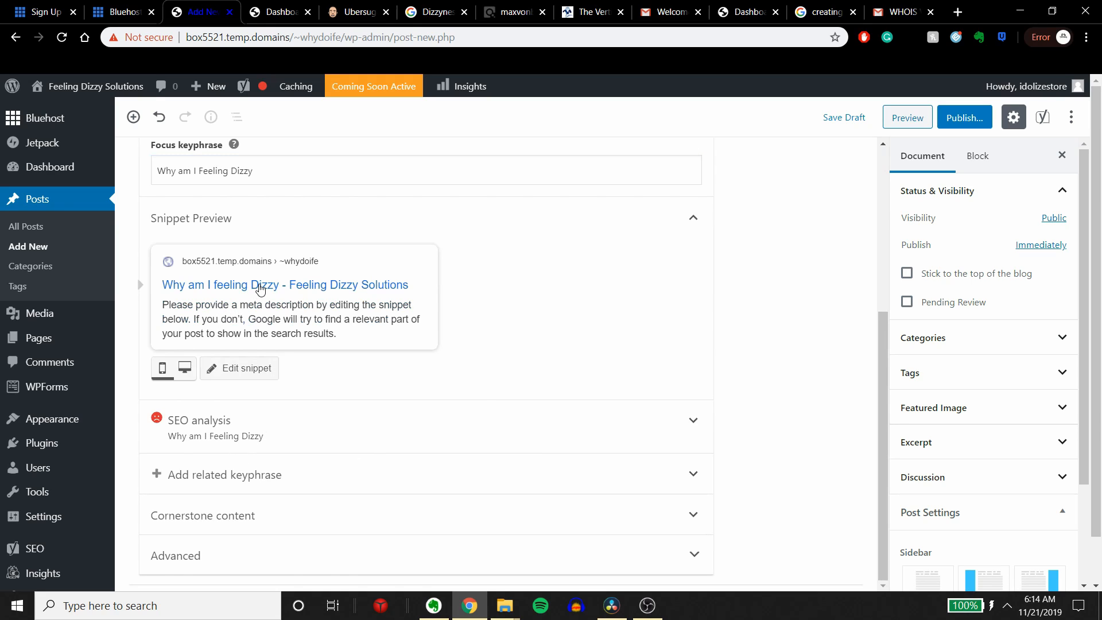
scroll(223, 328, "down", 3)
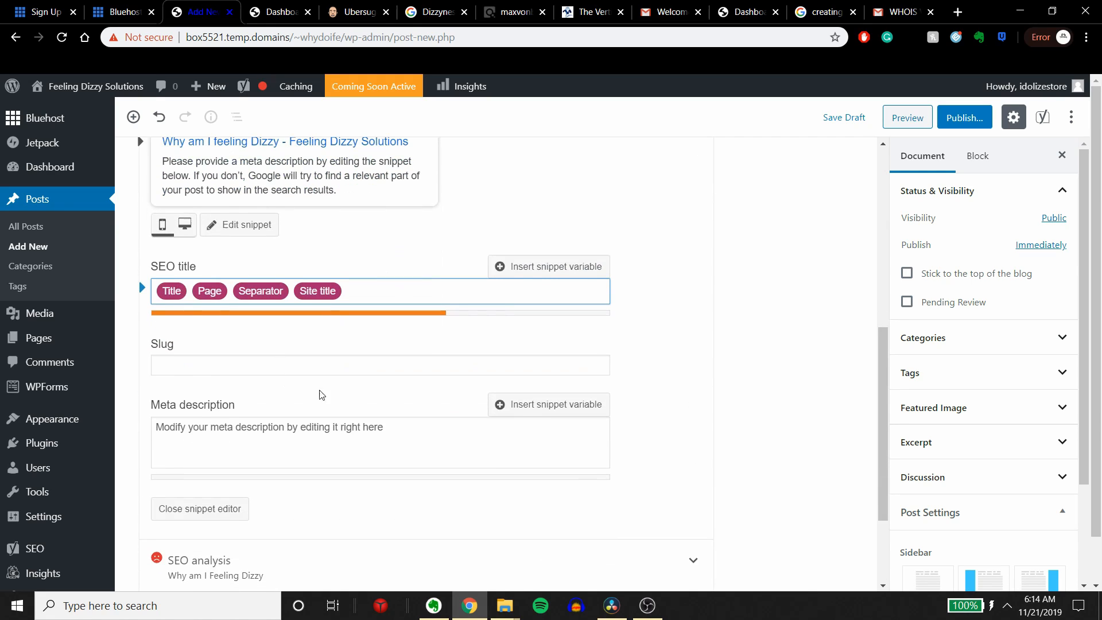
scroll(467, 450, "up", 3)
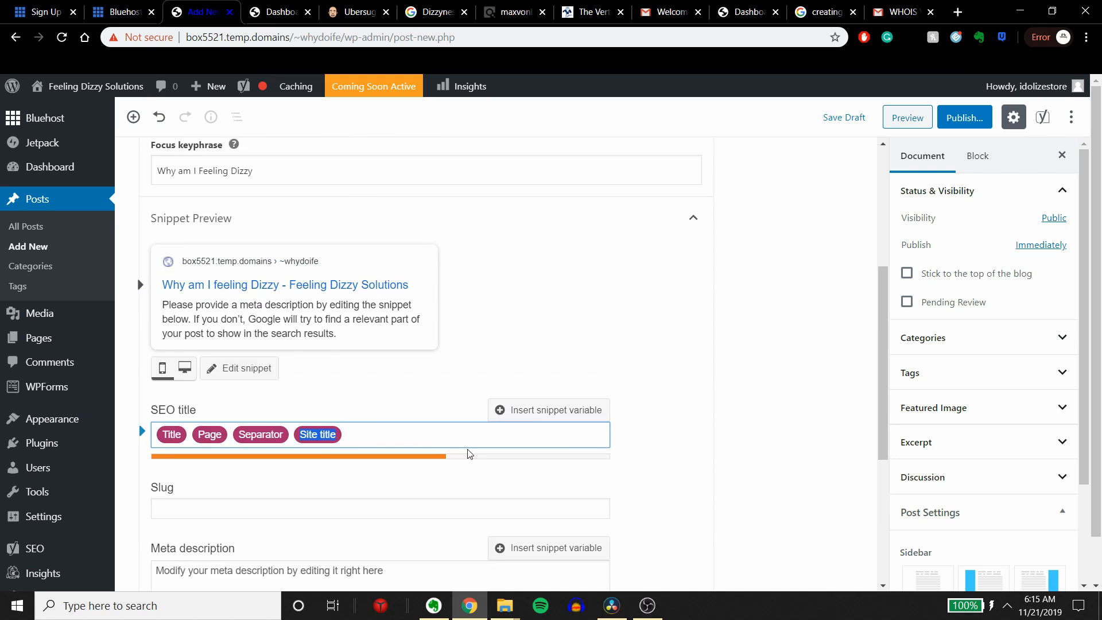
scroll(421, 485, "up", 1)
scroll(401, 477, "down", 2)
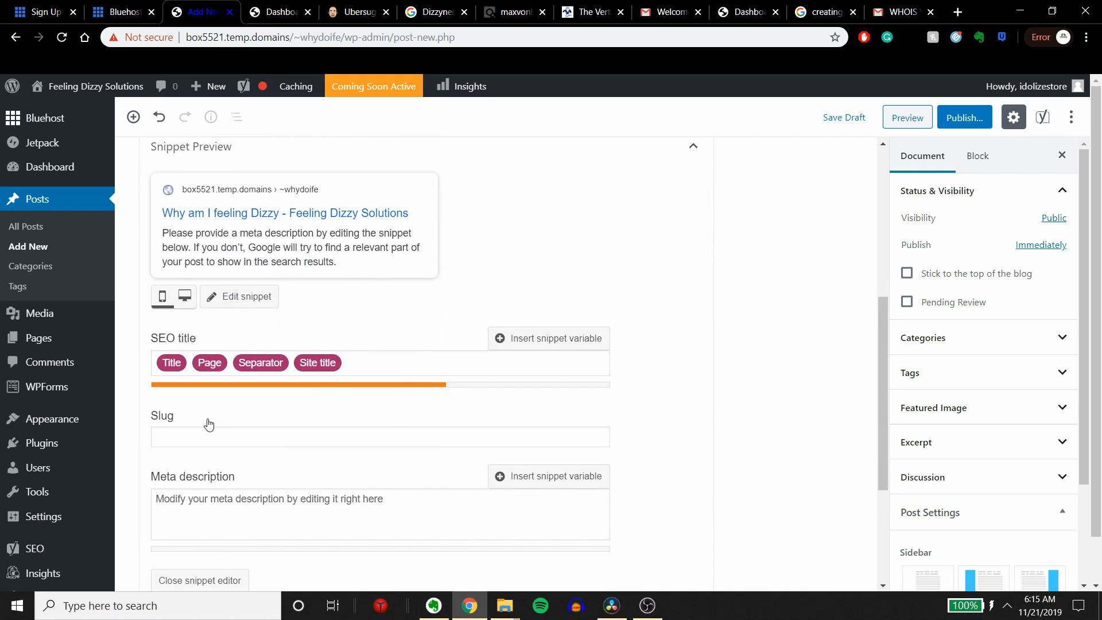
Step: Try removing the Site title variable from the SEO title, and undo the removal
left_click(426, 367)
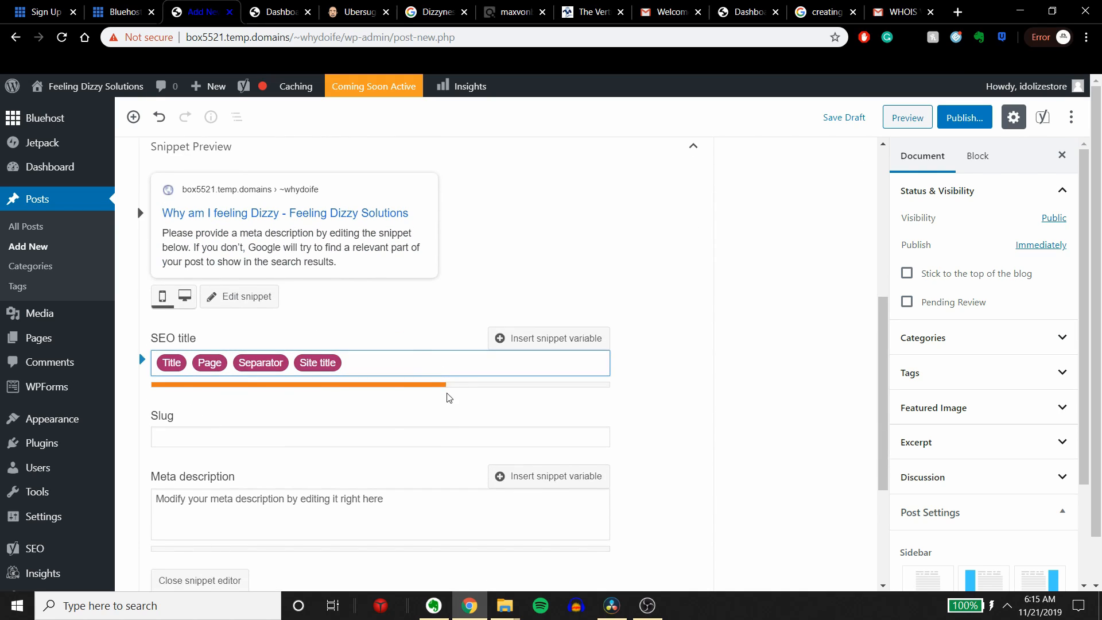
key("BackSpace")
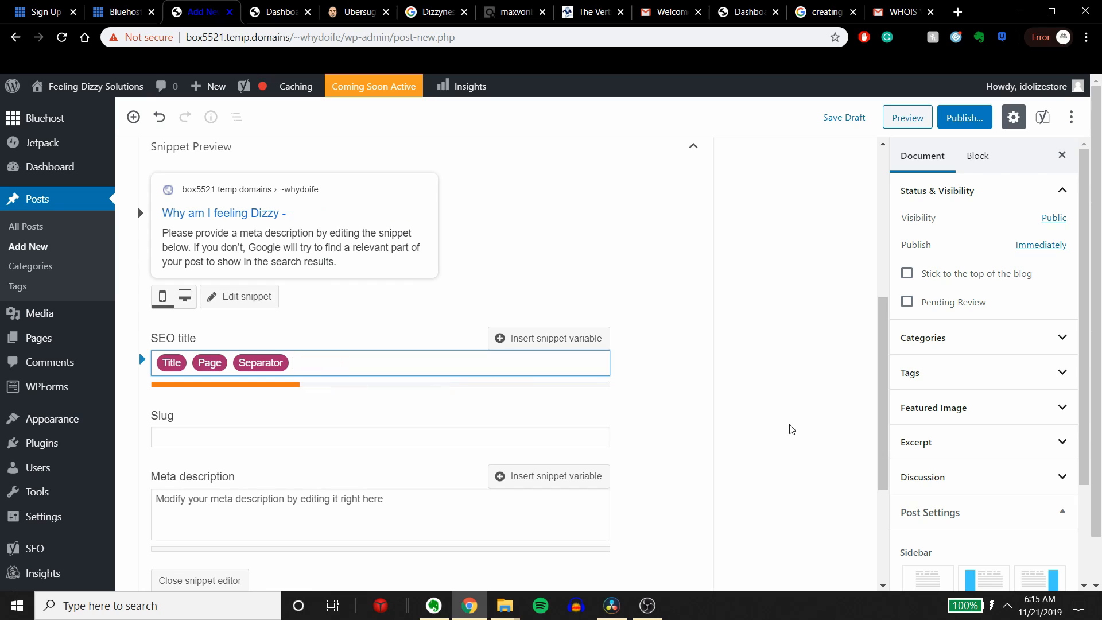
key("ctrl+z")
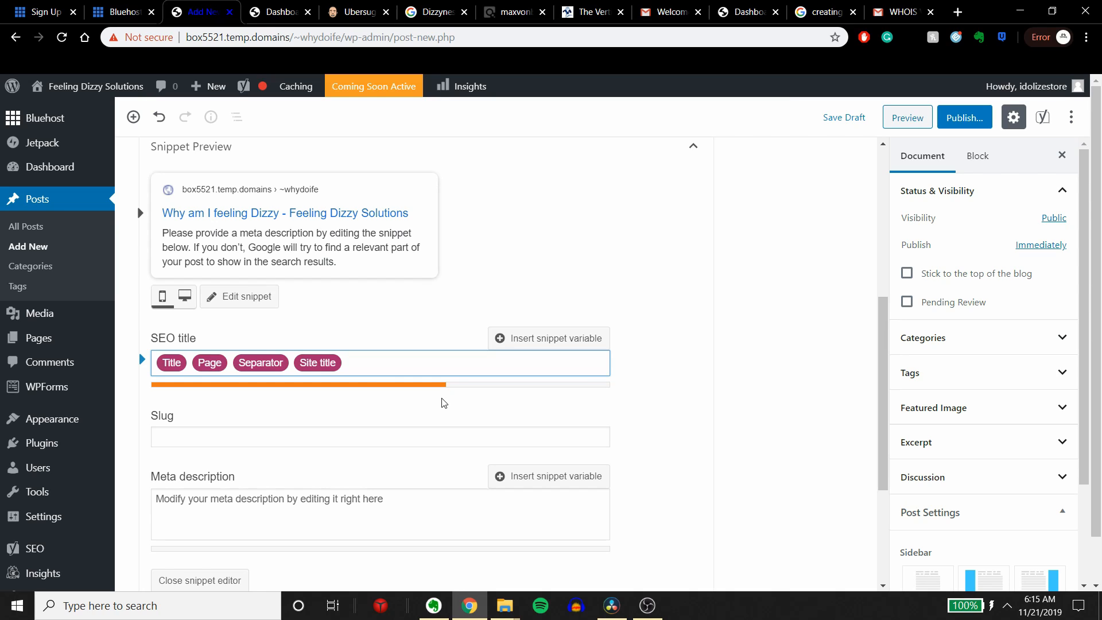
Step: Append "Get Rid of Vertigo Now" after the Site title variable in the SEO title, capitalizing Rid, Vertigo and Now
type("Get rid of vertigo now")
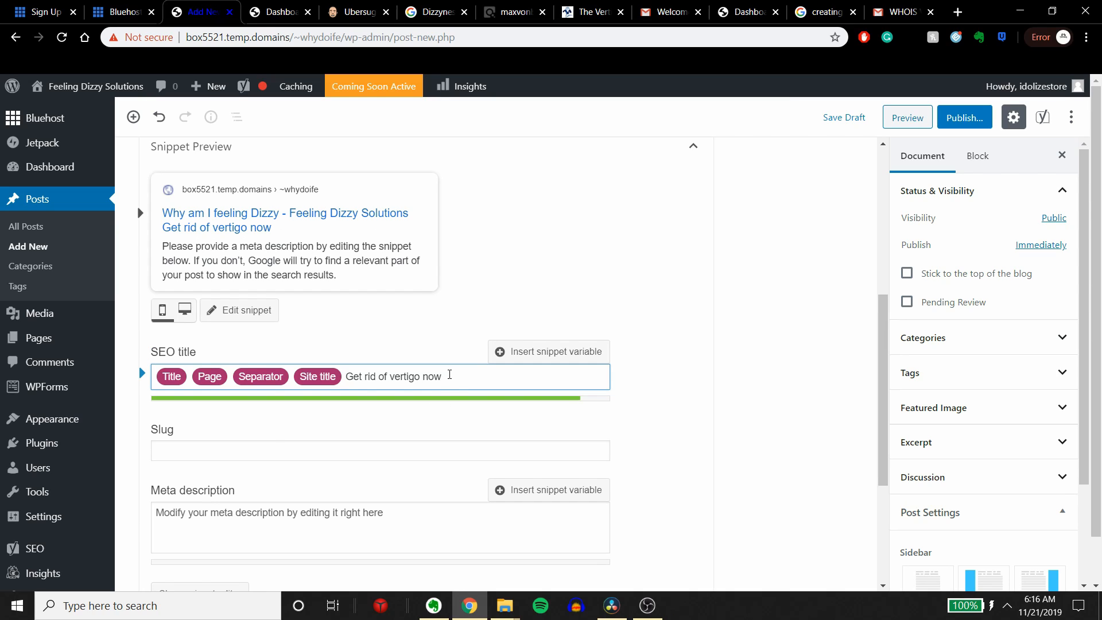
key("Delete")
type("N")
key("Delete")
type("B")
key("BackSpace")
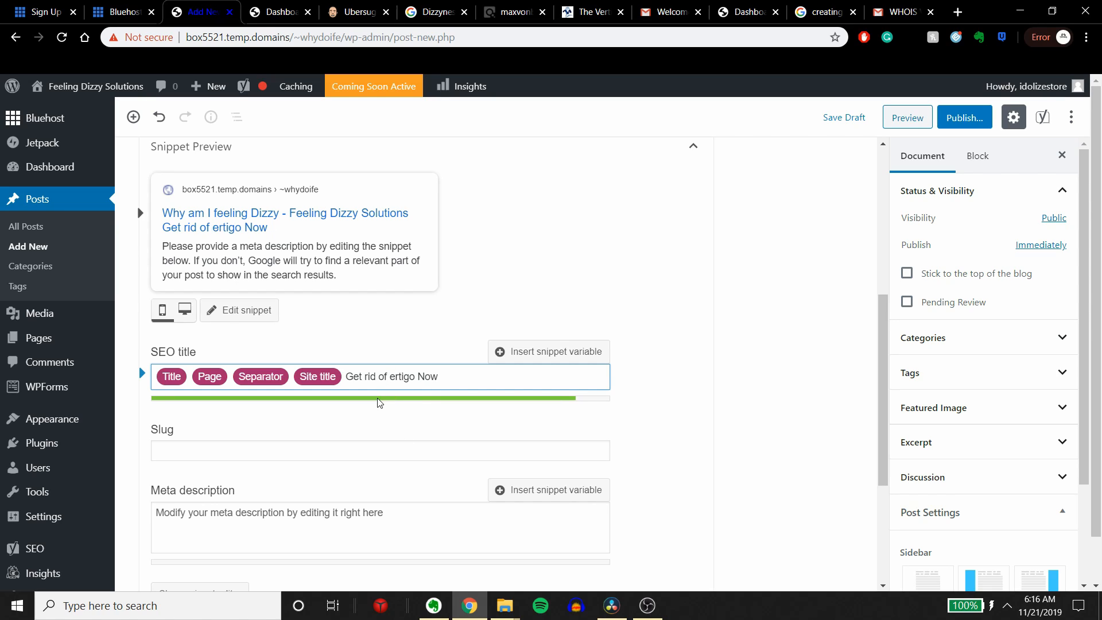
type("V")
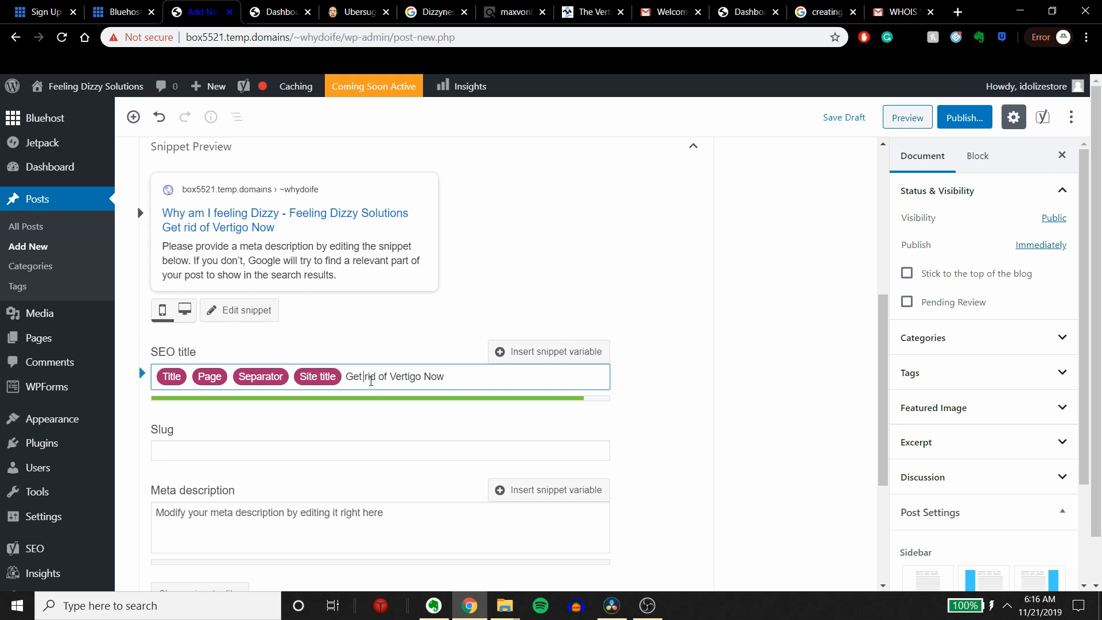
key("BackSpace")
type("R")
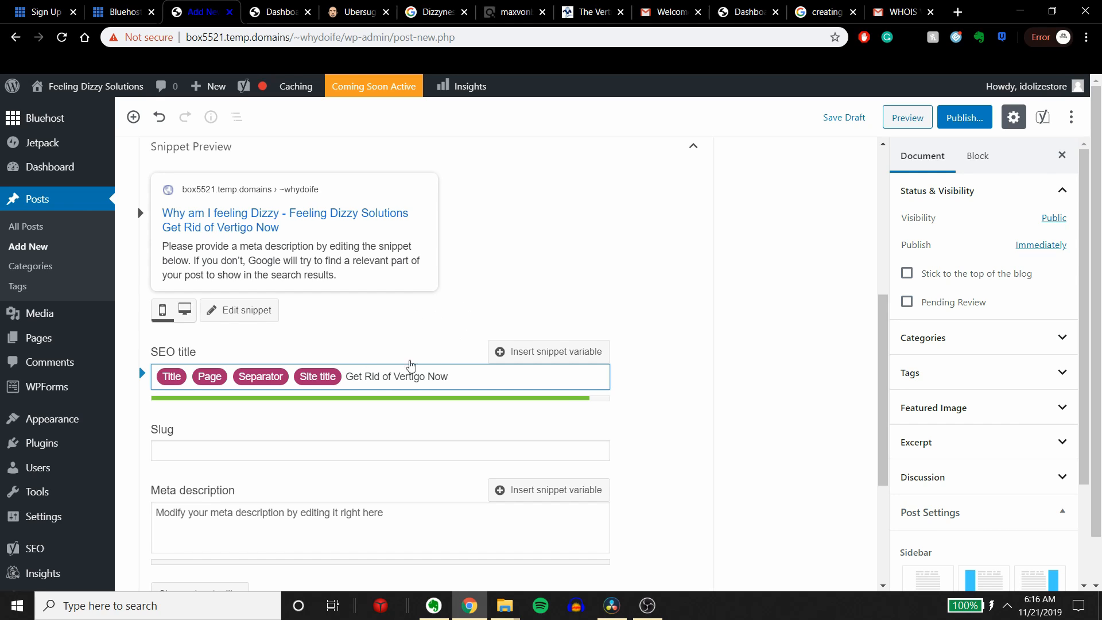
Step: Copy the post title "Why am I feeling Dizzy" into the snippet's slug
left_click(270, 449)
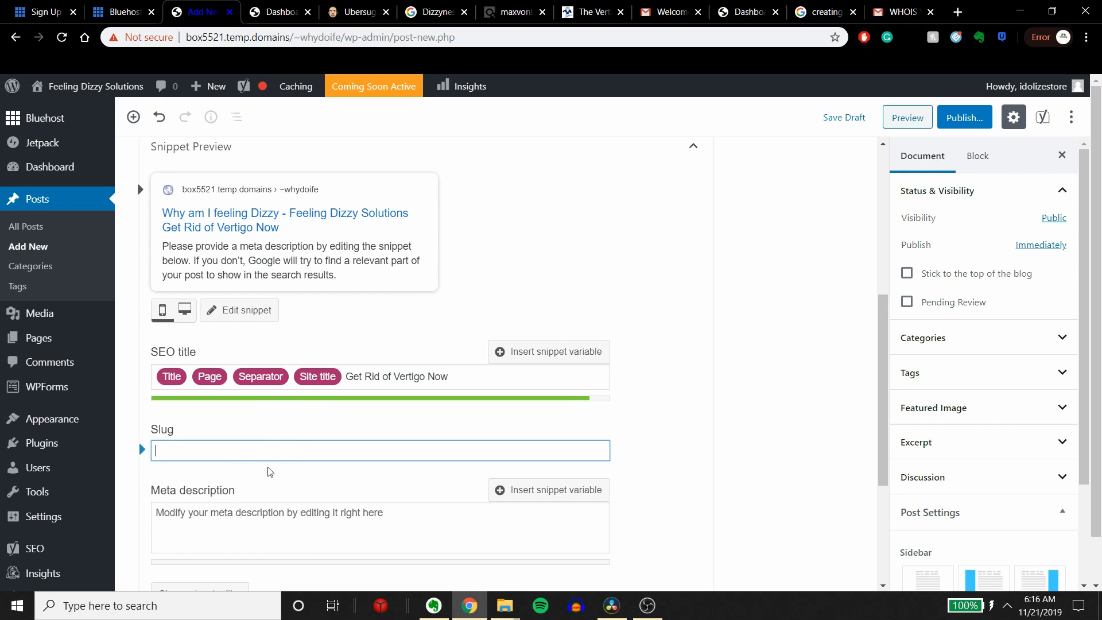
scroll(270, 471, "down", 2)
scroll(246, 465, "up", 7)
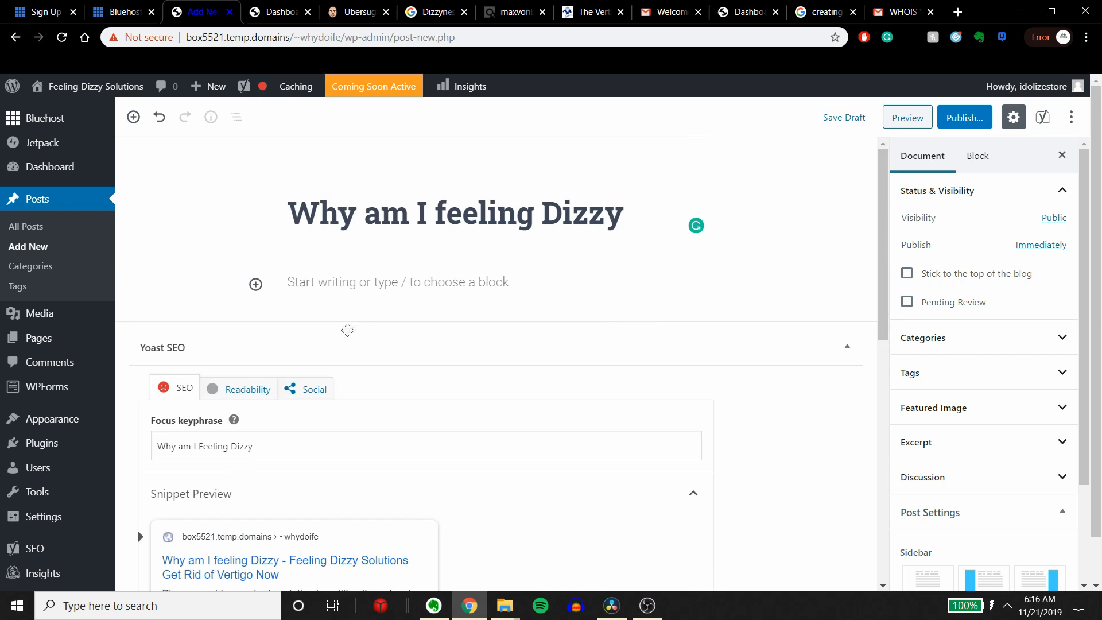
left_click_drag(299, 212, 781, 207)
key("ctrl+c")
scroll(516, 388, "down", 7)
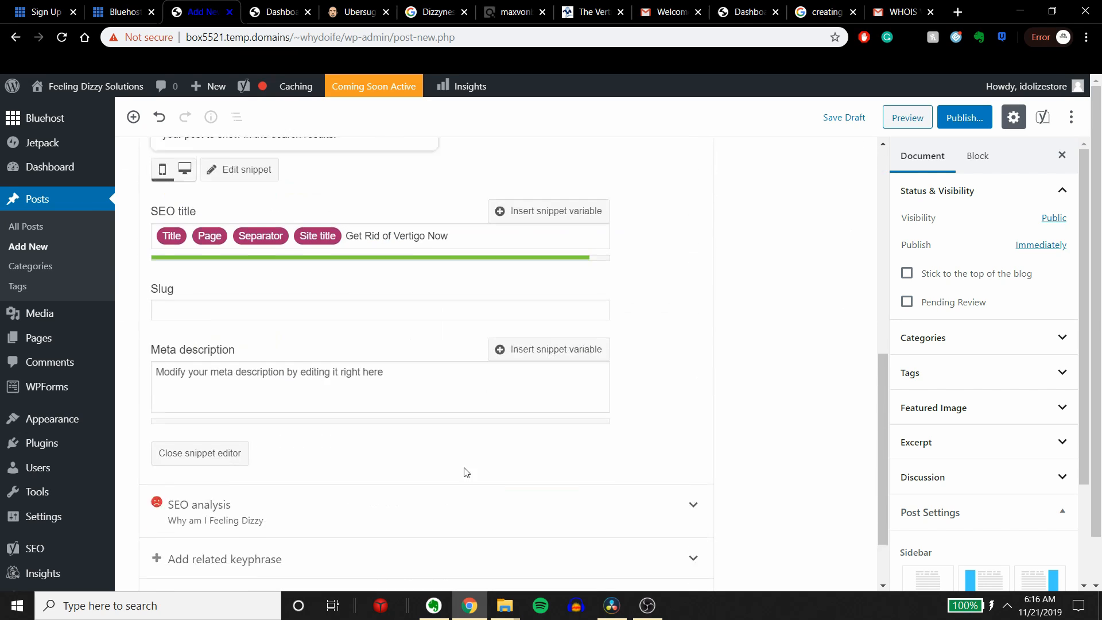
left_click(278, 295)
key("ctrl+v")
scroll(356, 340, "up", 5)
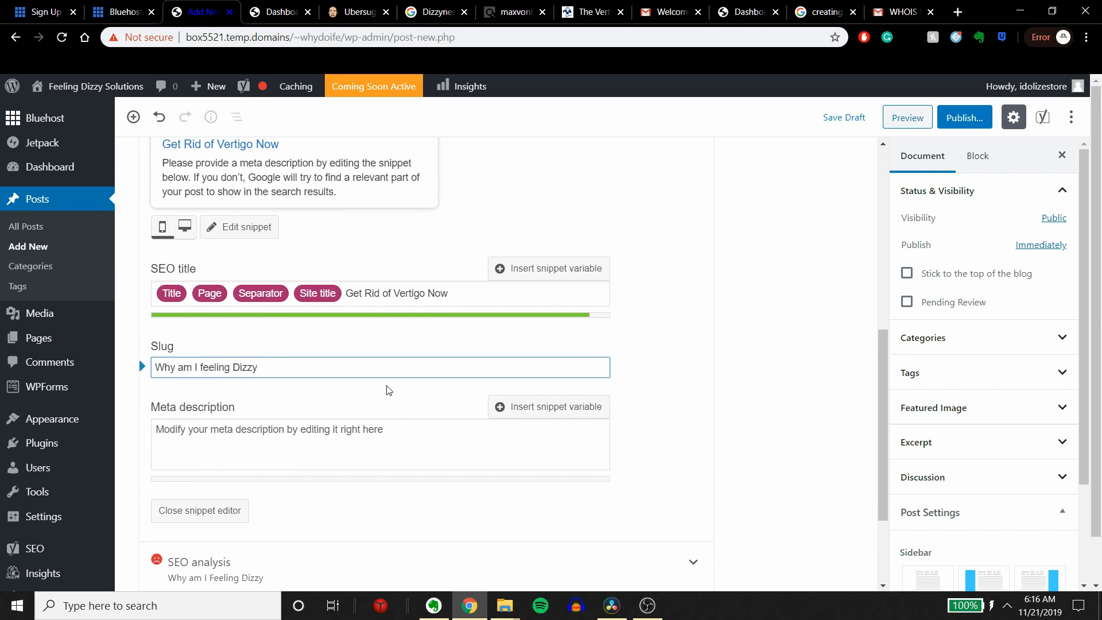
Step: Begin the snippet's meta description with "Are you feeling Dizzy? We have done extensive research on the"
scroll(347, 396, "down", 4)
scroll(346, 396, "down", 3)
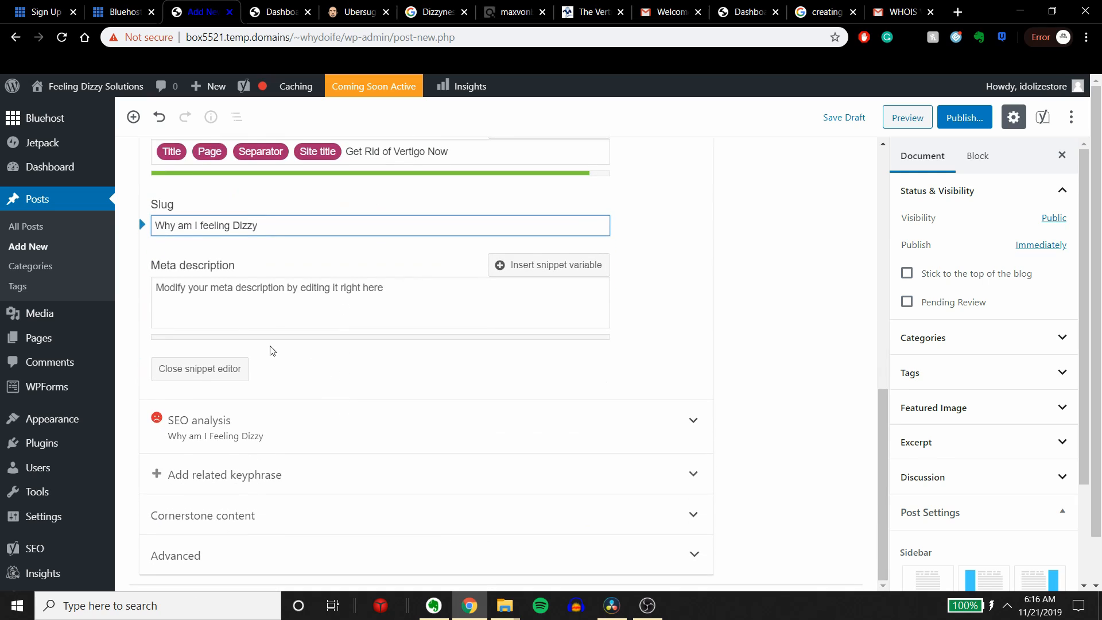
left_click(362, 310)
scroll(362, 321, "up", 2)
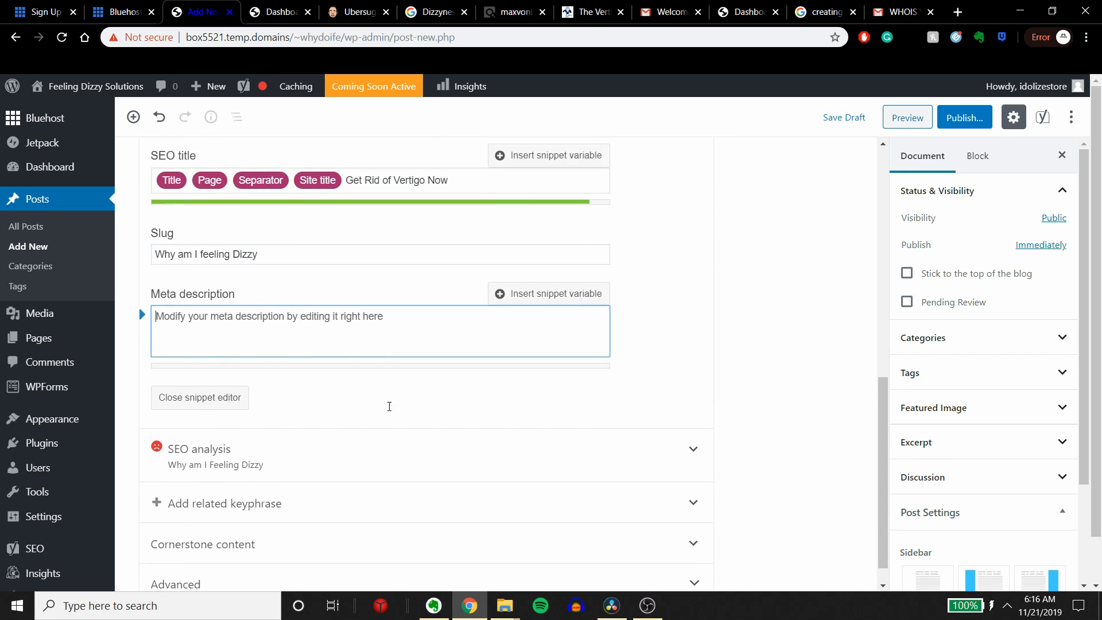
type("fdf")
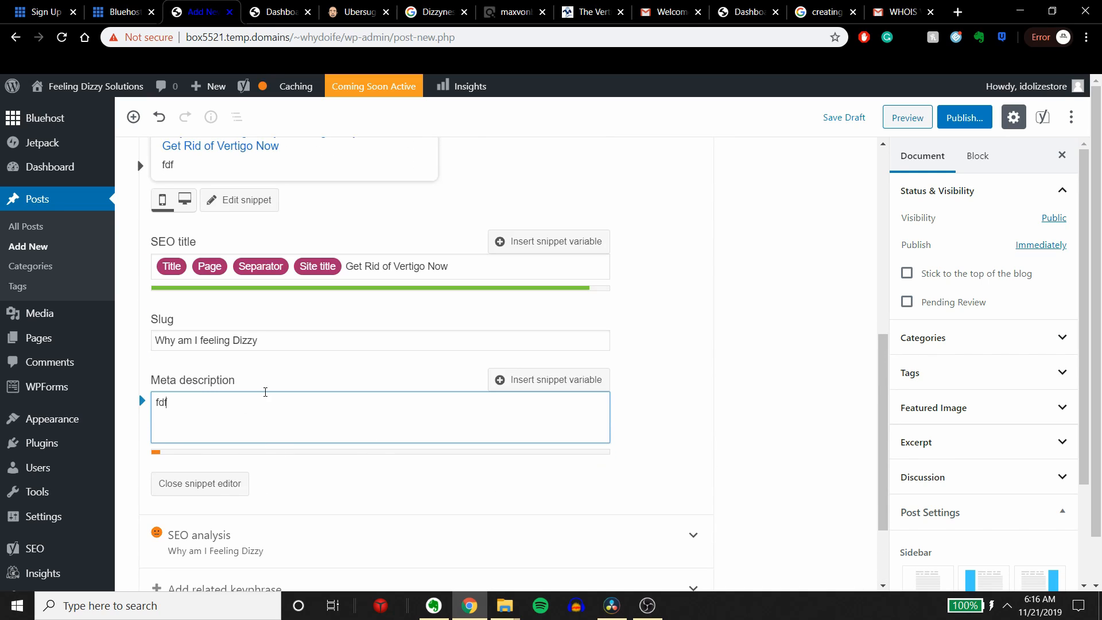
left_click(263, 392)
left_click_drag(212, 396, 117, 397)
type("Are you feeling")
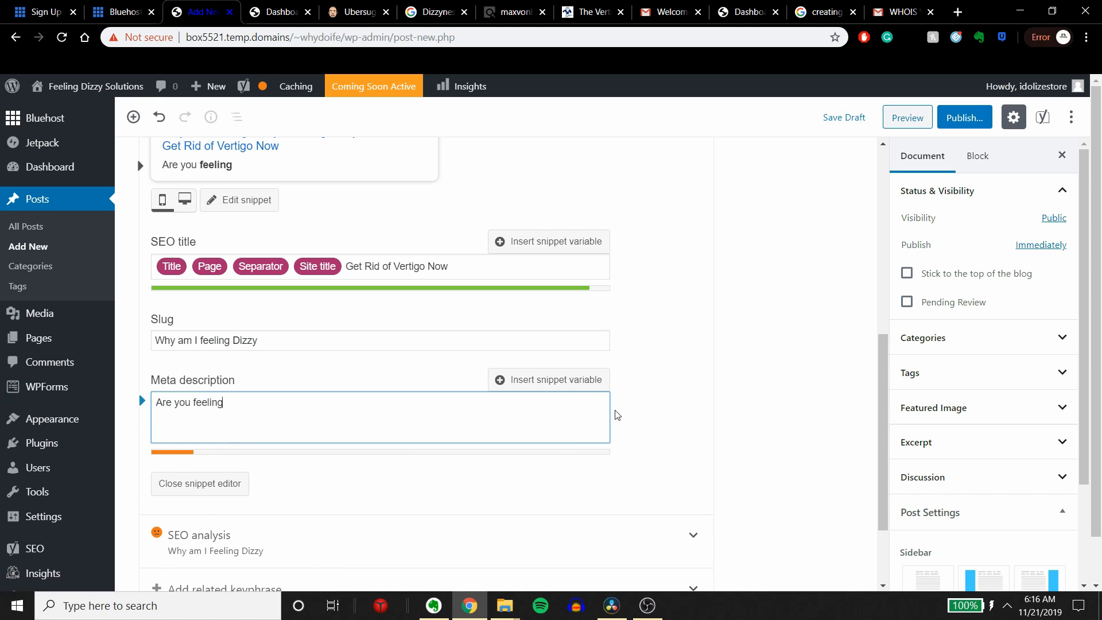
type(" Dizzy? We have done")
scroll(536, 299, "down", 2)
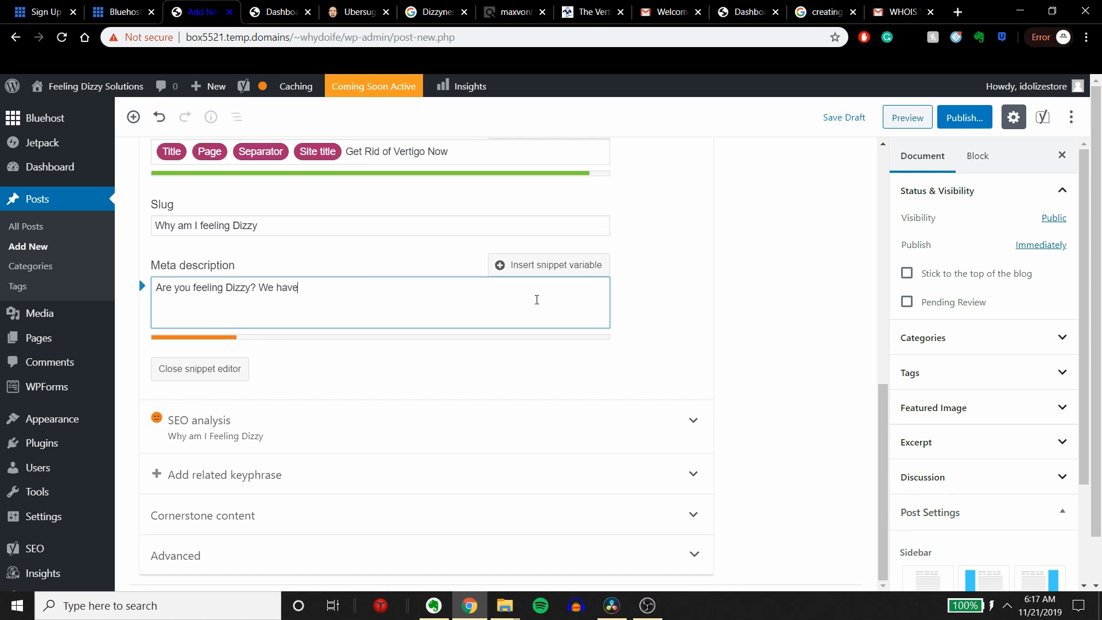
type("extensive research on the")
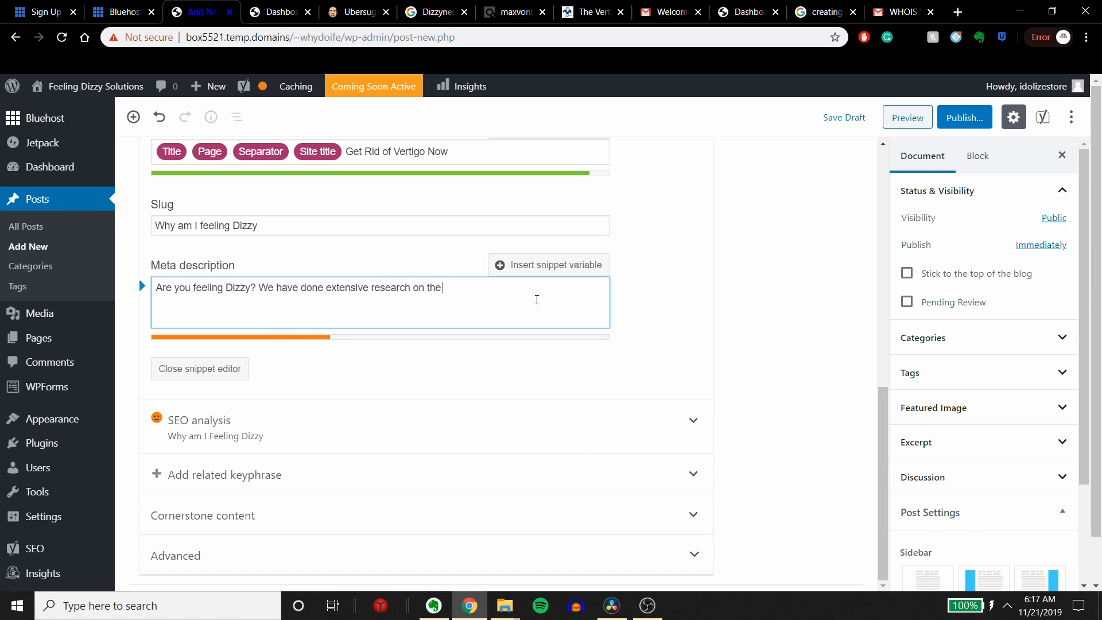
type(" topic of dizziness and found ")
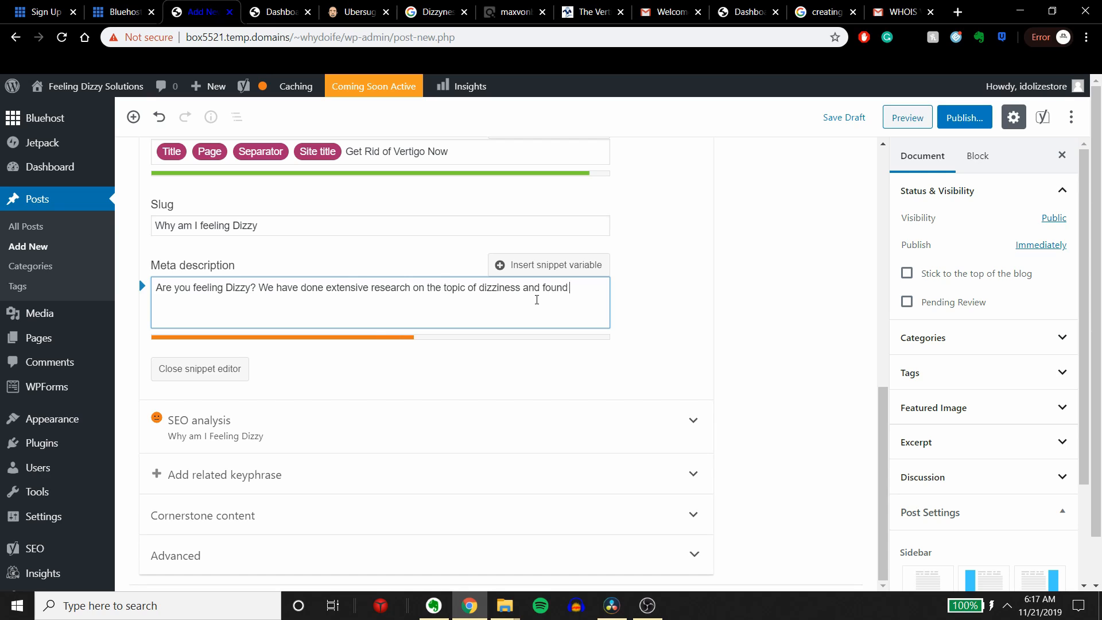
type("methods to reduct vert")
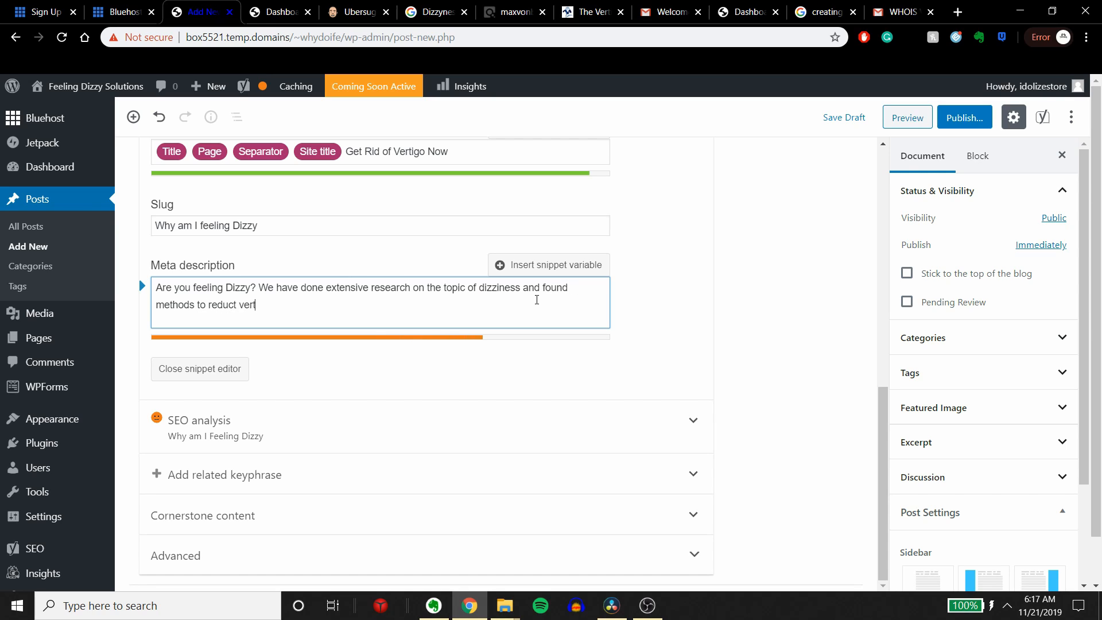
type("igo.")
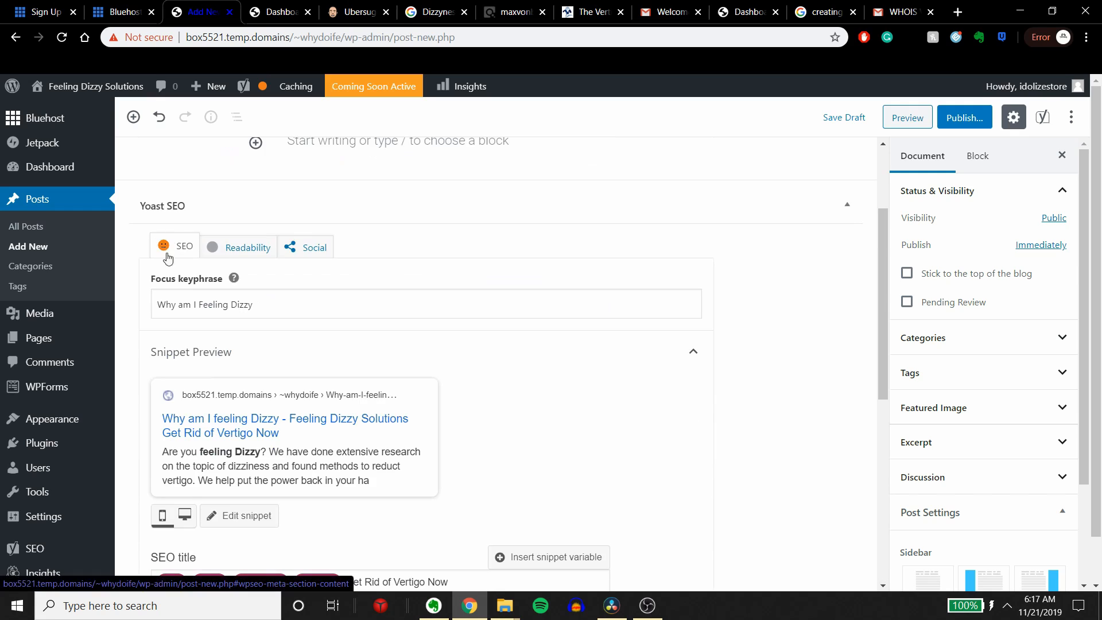
Step: Expand the SEO analysis for the focus keyphrase and review the listed analysis results
scroll(206, 401, "down", 6)
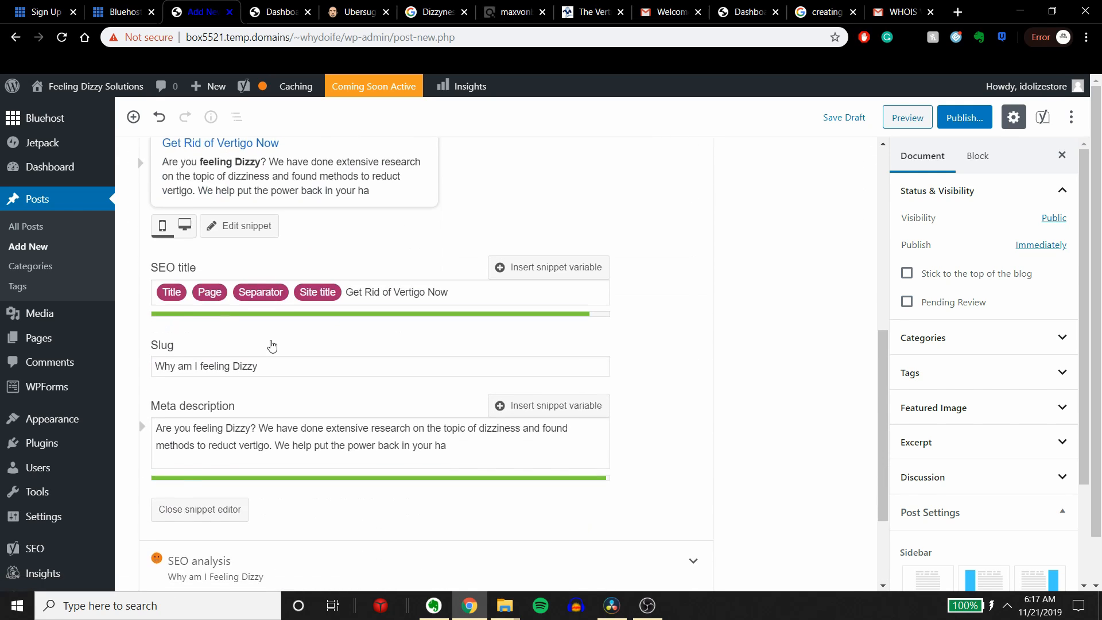
left_click(199, 434)
scroll(245, 445, "down", 2)
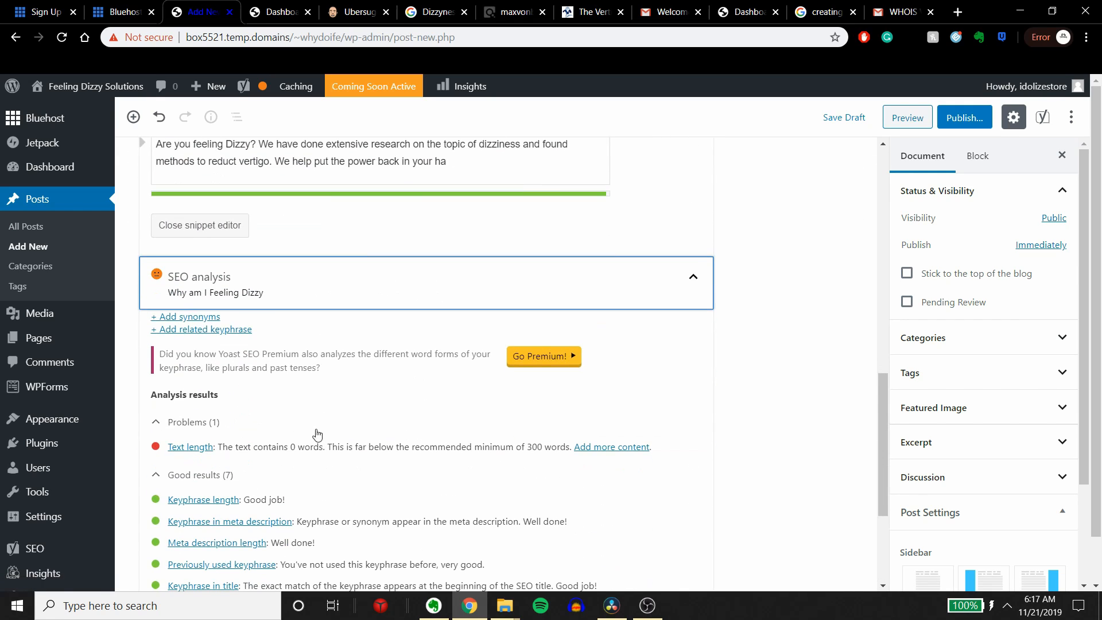
scroll(218, 454, "down", 4)
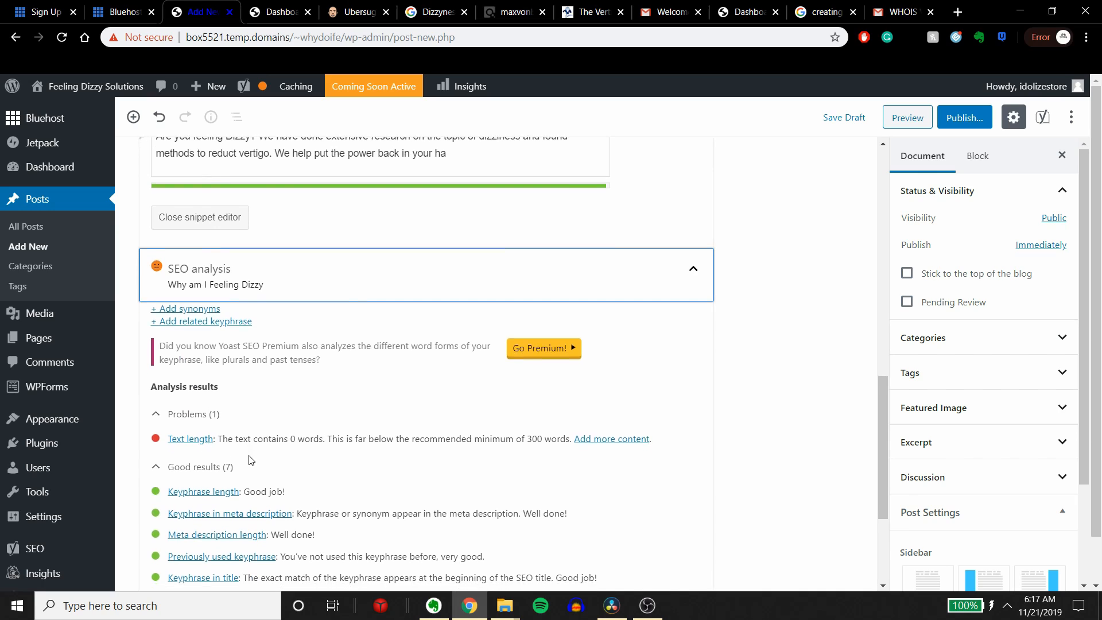
scroll(247, 436, "up", 2)
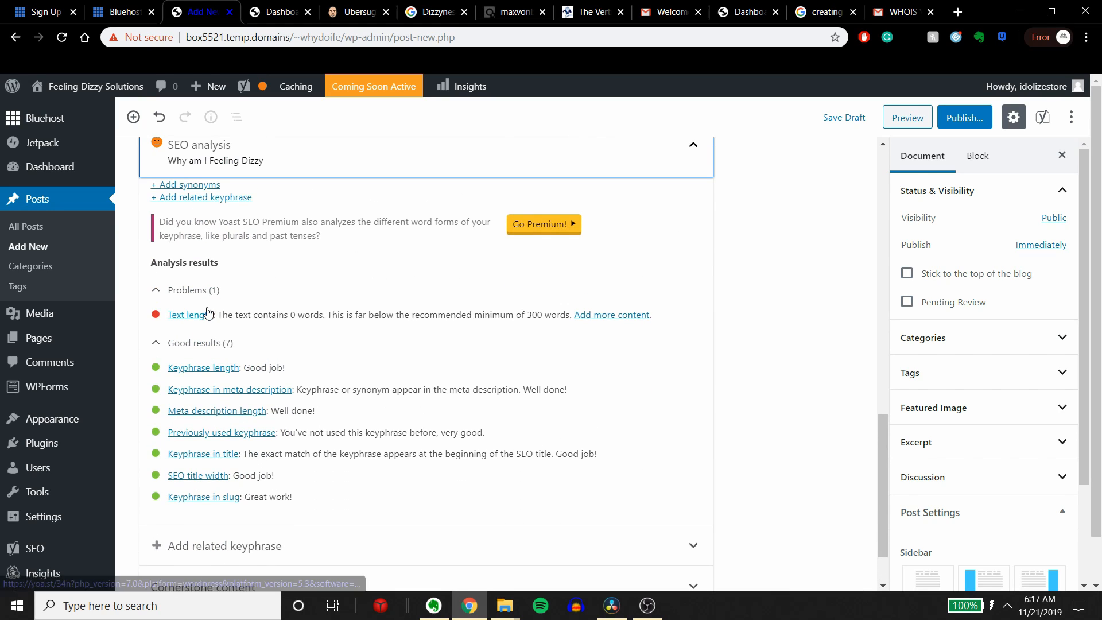
Step: Review the text length problem in the SEO analysis and the snippet fields of the post
left_click_drag(233, 315, 422, 308)
left_click_drag(417, 308, 476, 315)
scroll(471, 315, "up", 15)
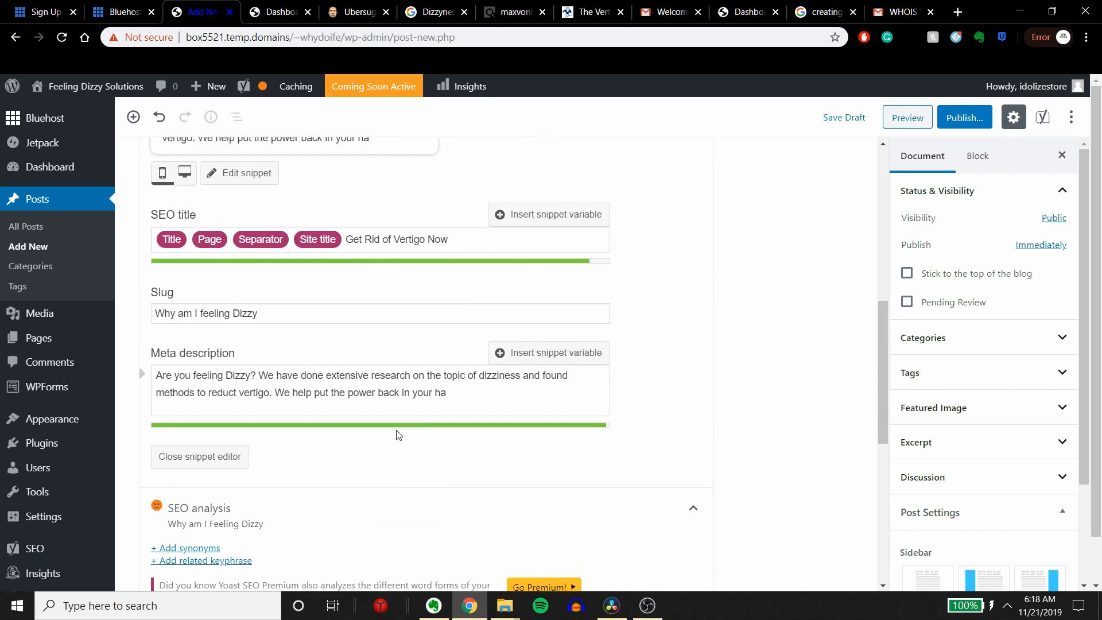
scroll(321, 425, "down", 1)
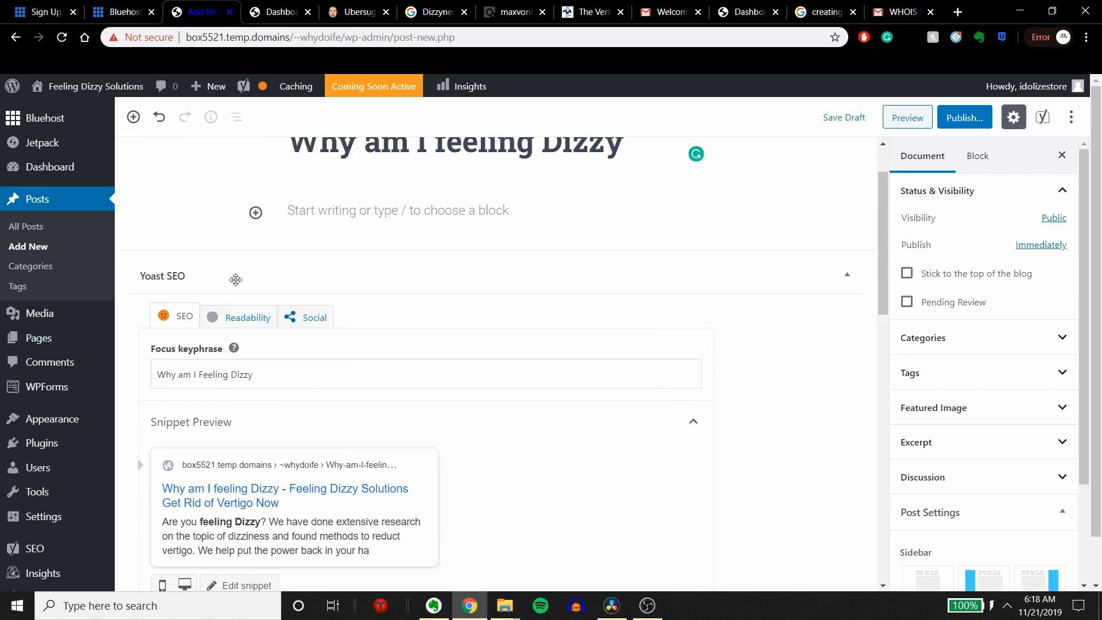
scroll(512, 381, "up", 1)
Step: Start the post body below the title with a paragraph beginning "Type like this"
left_click(323, 263)
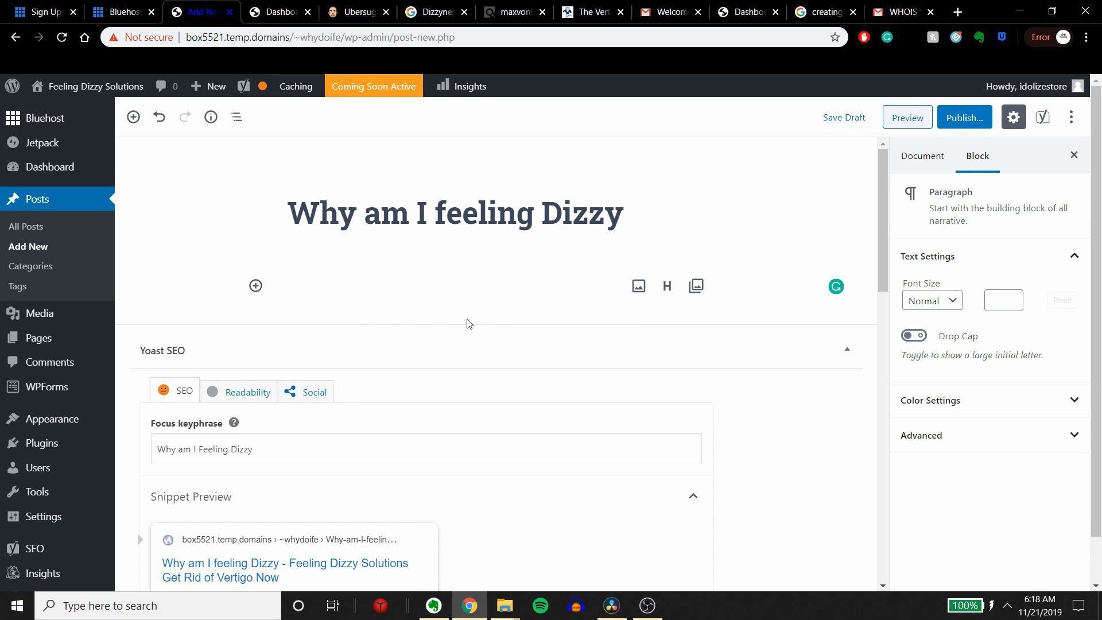
left_click_drag(287, 217, 618, 243)
left_click(585, 264)
left_click(548, 288)
type("Type ")
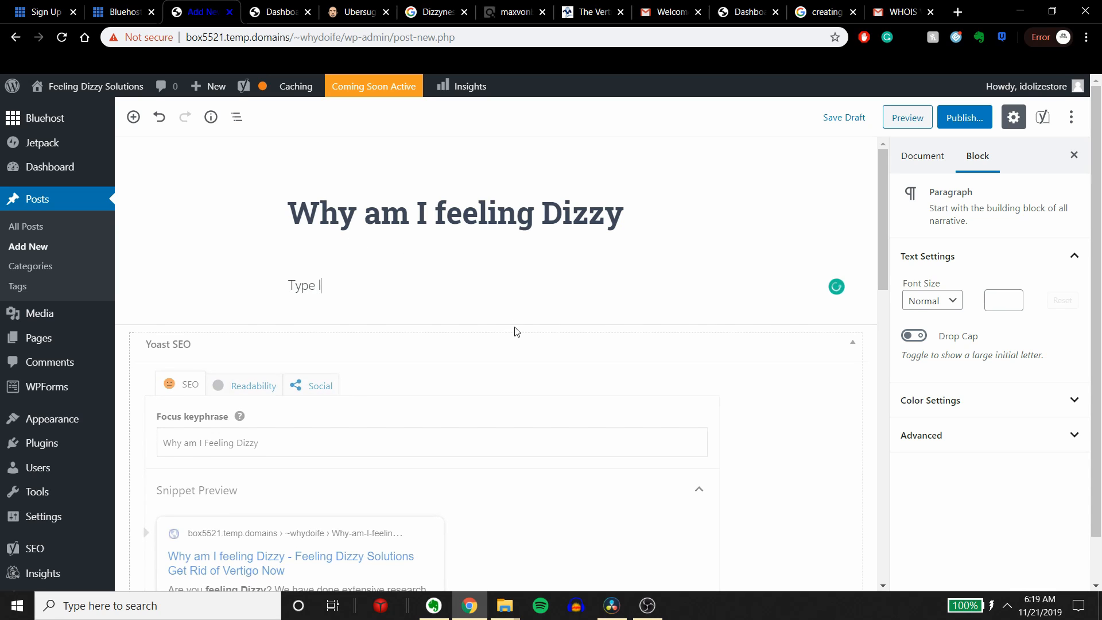
type("like this. When")
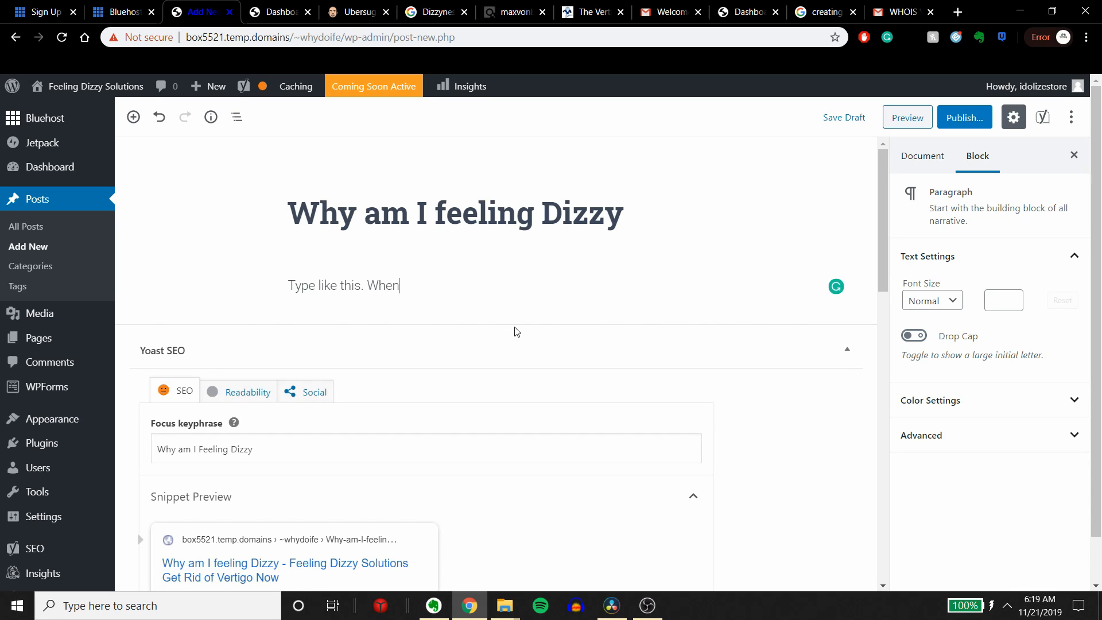
type(" I type a few sent")
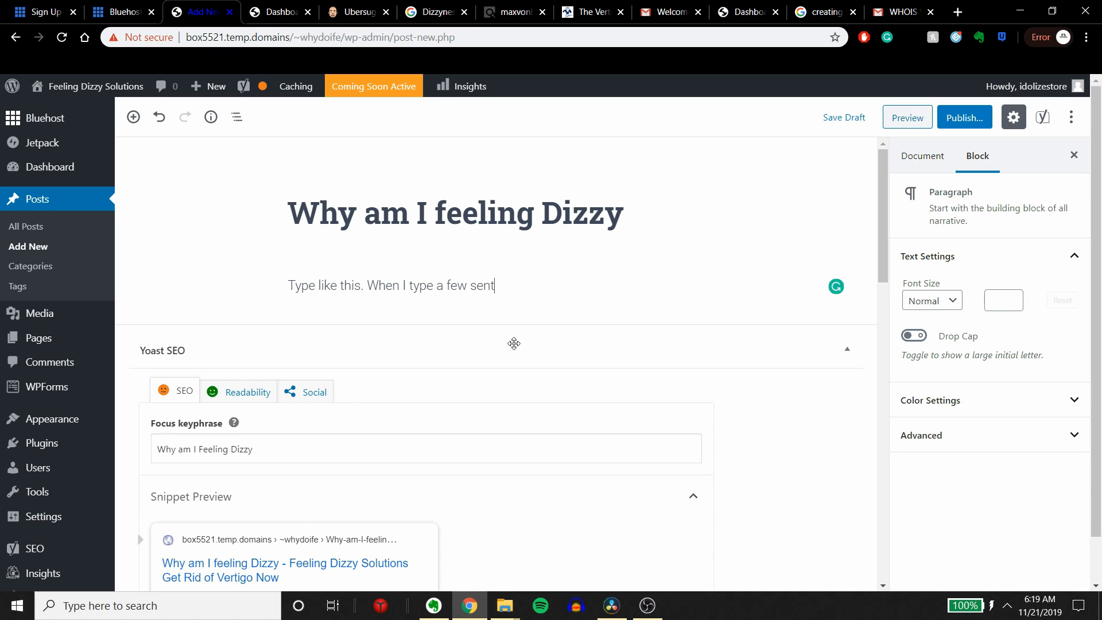
Step: Continue the first paragraph with ". When I type a few sentences and make a few good points"
type("ences and make a few good points")
Step: Add a second paragraph block reading "I seperate them like this."
key("Return")
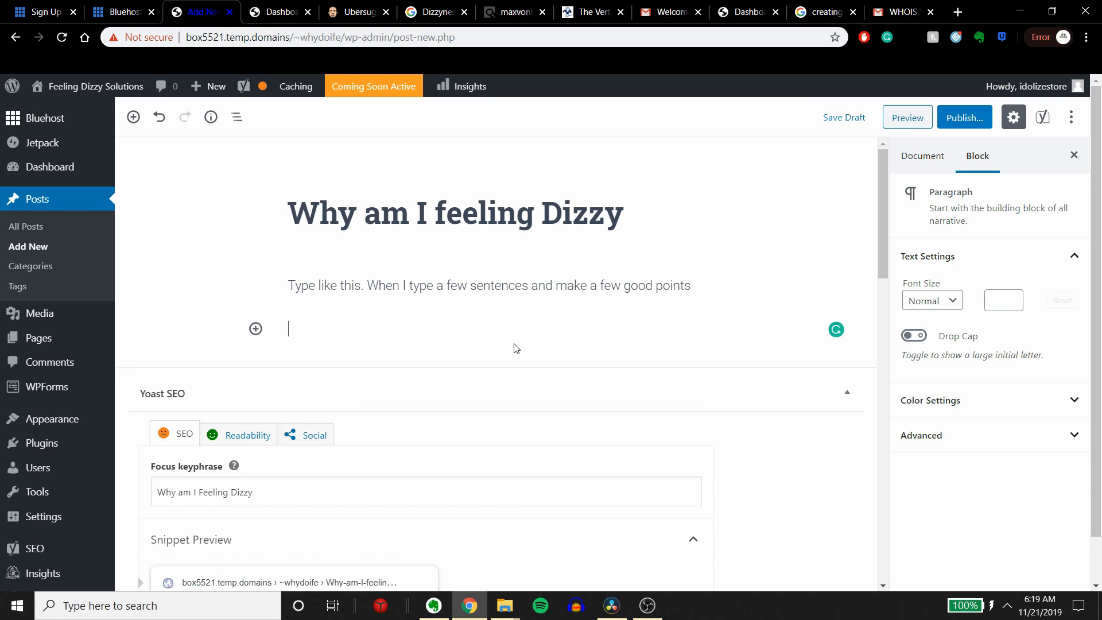
type("I seperate them like this.")
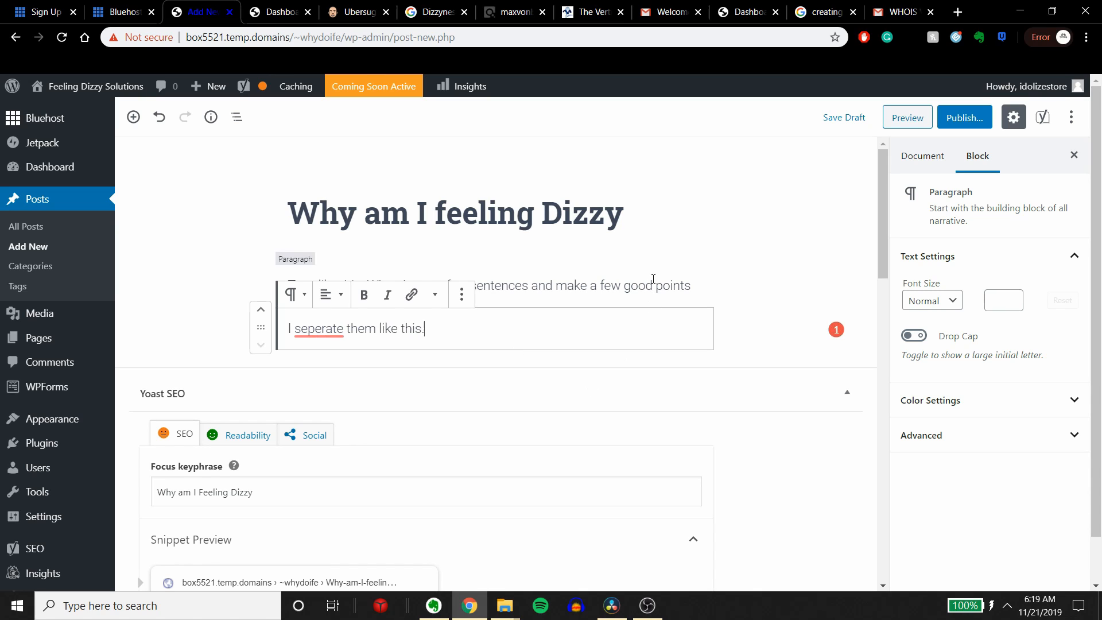
left_click(320, 285)
left_click_drag(320, 285, 518, 321)
left_click(425, 335)
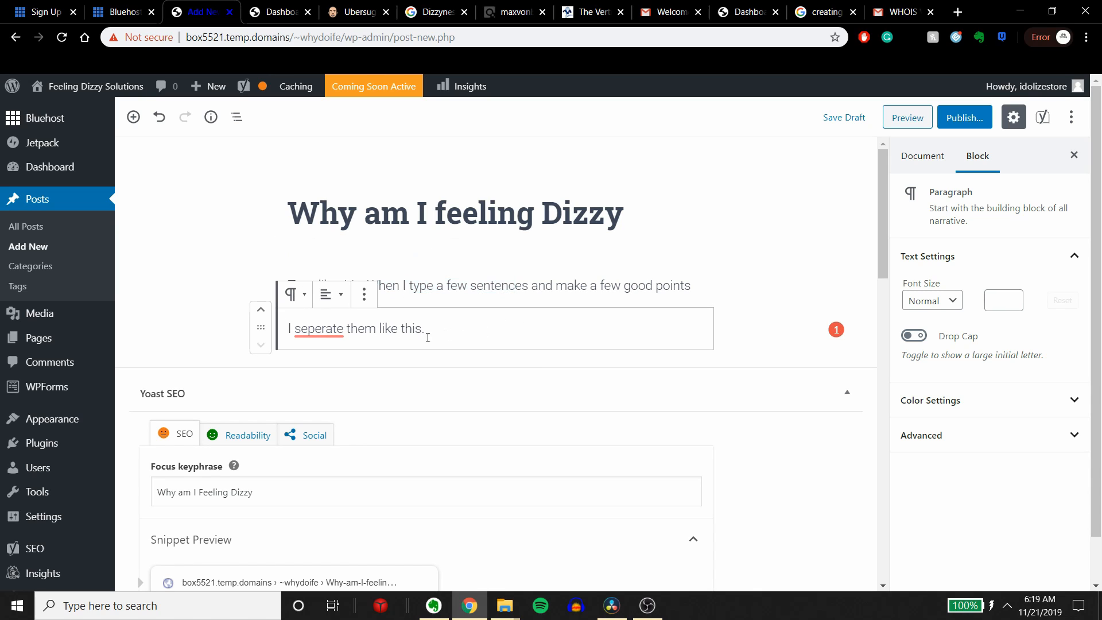
left_click_drag(466, 347, 492, 278)
left_click(491, 281)
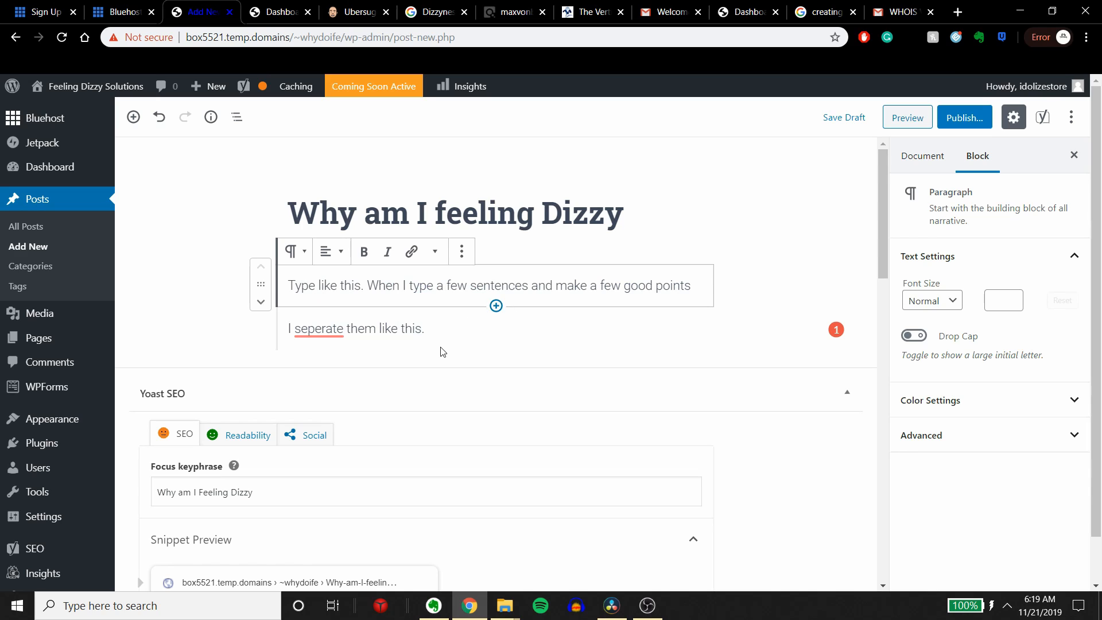
left_click(453, 331)
left_click(546, 285)
scroll(593, 291, "down", 3)
scroll(591, 292, "up", 3)
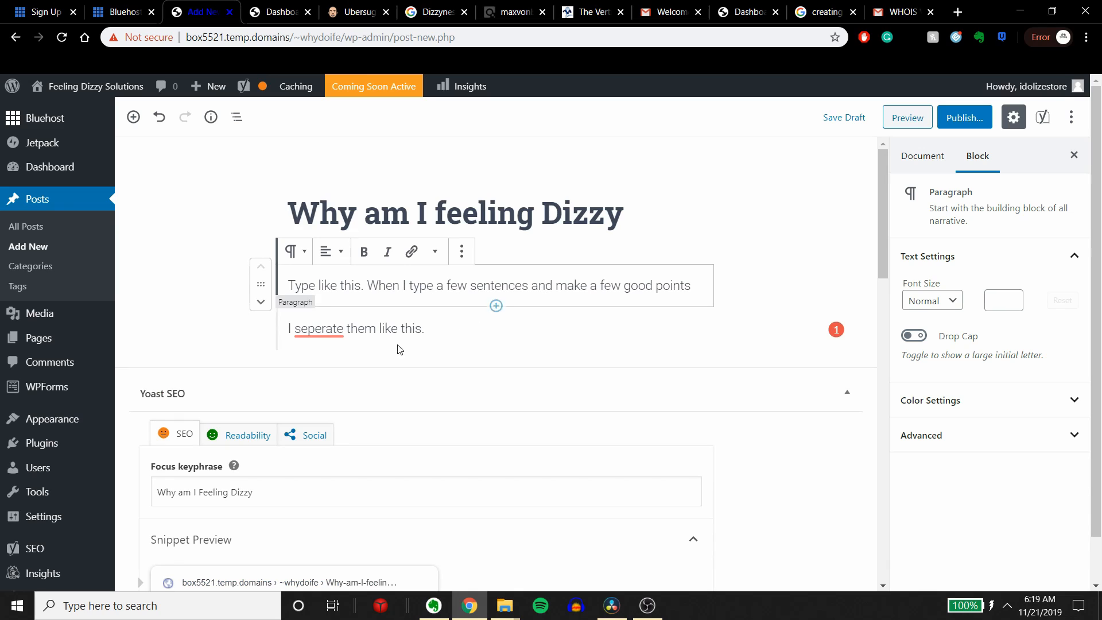
left_click(428, 335)
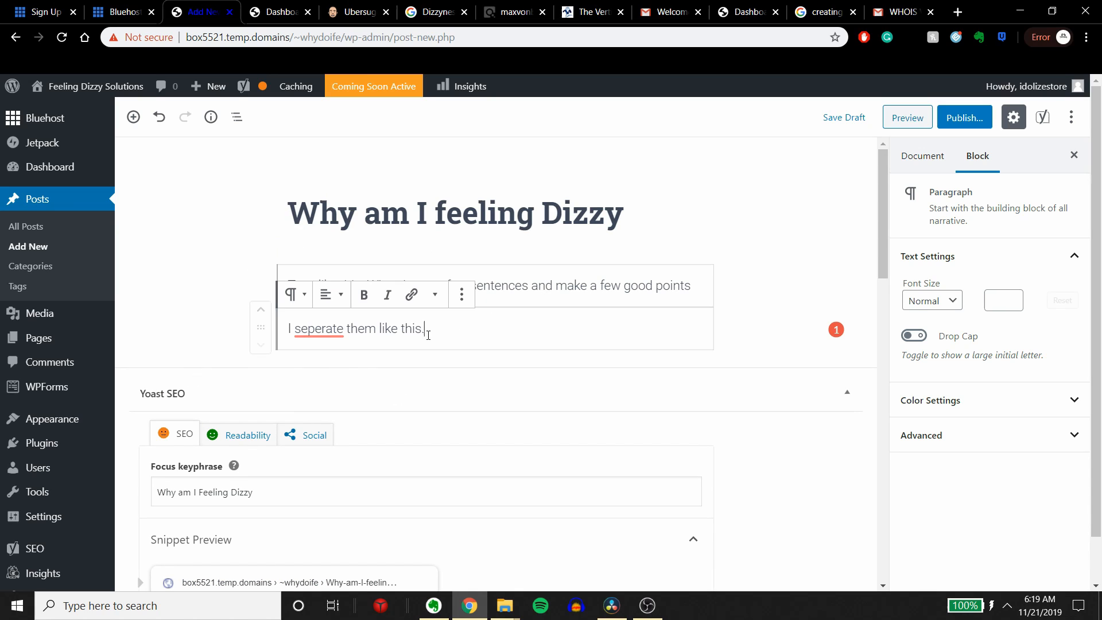
left_click(311, 339)
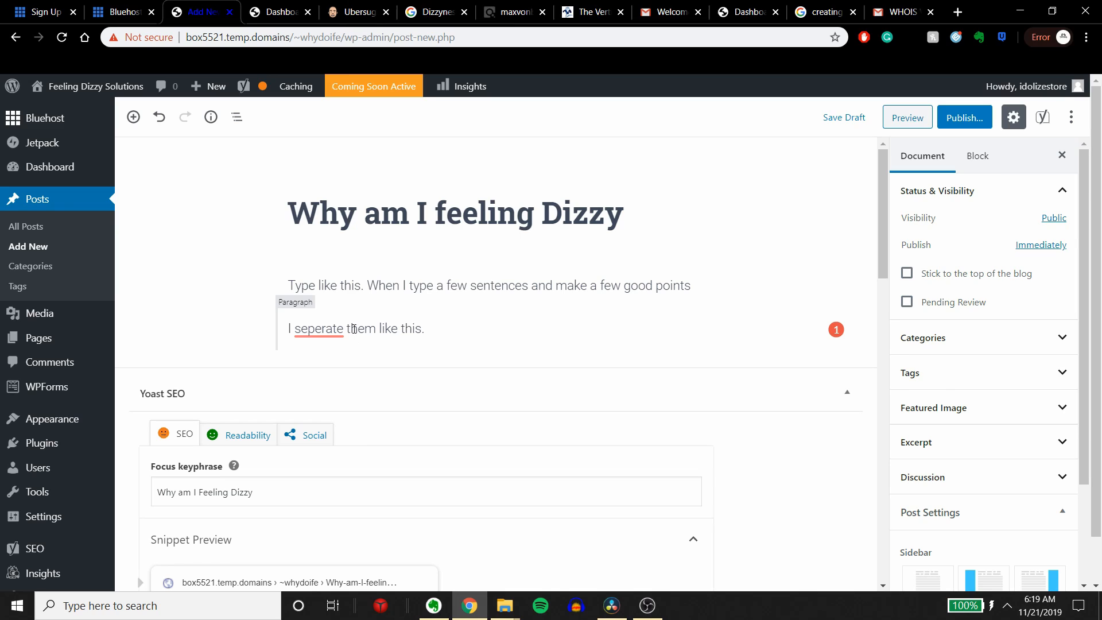
left_click(354, 329)
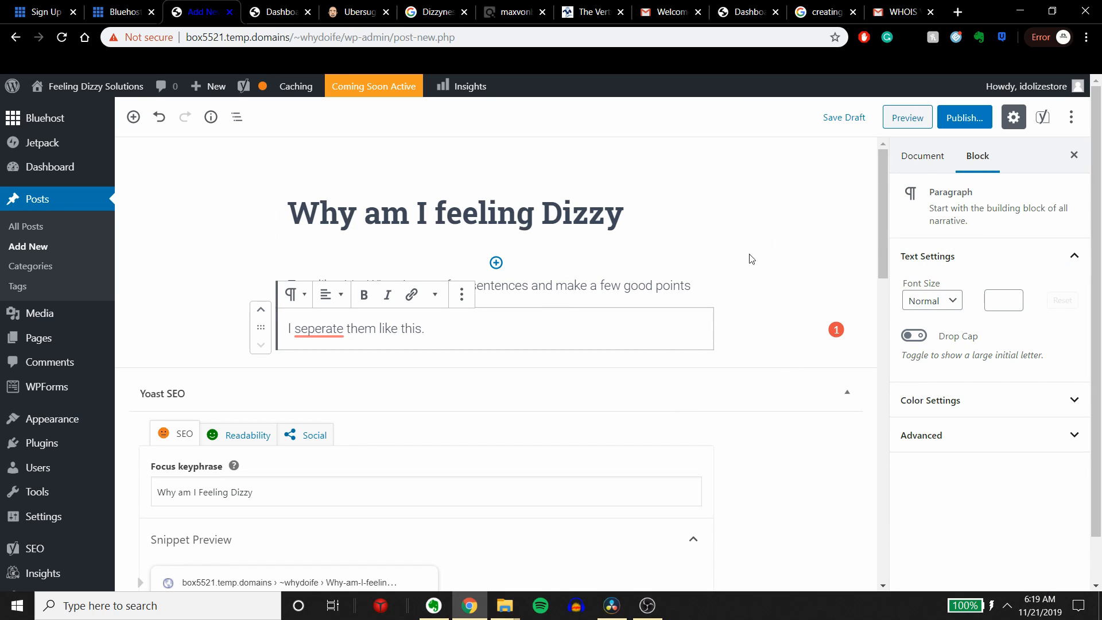
Step: Search the web for "grammarly" in a new browser tab, open Grammarly and create a new blank document
left_click(959, 8)
type("grammarly")
key("Return")
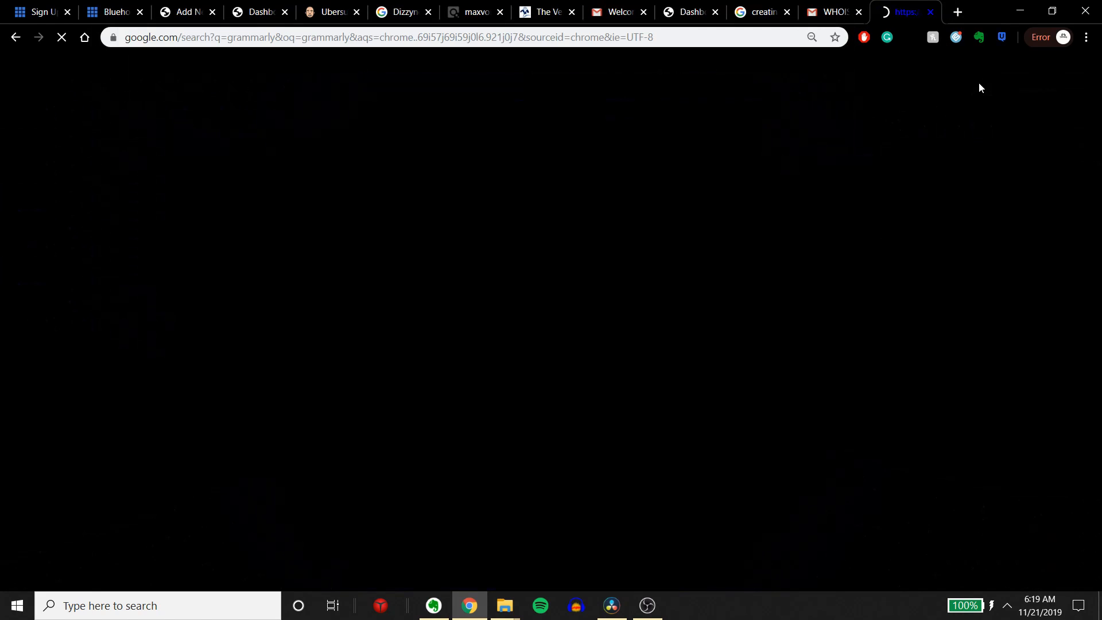
left_click(194, 416)
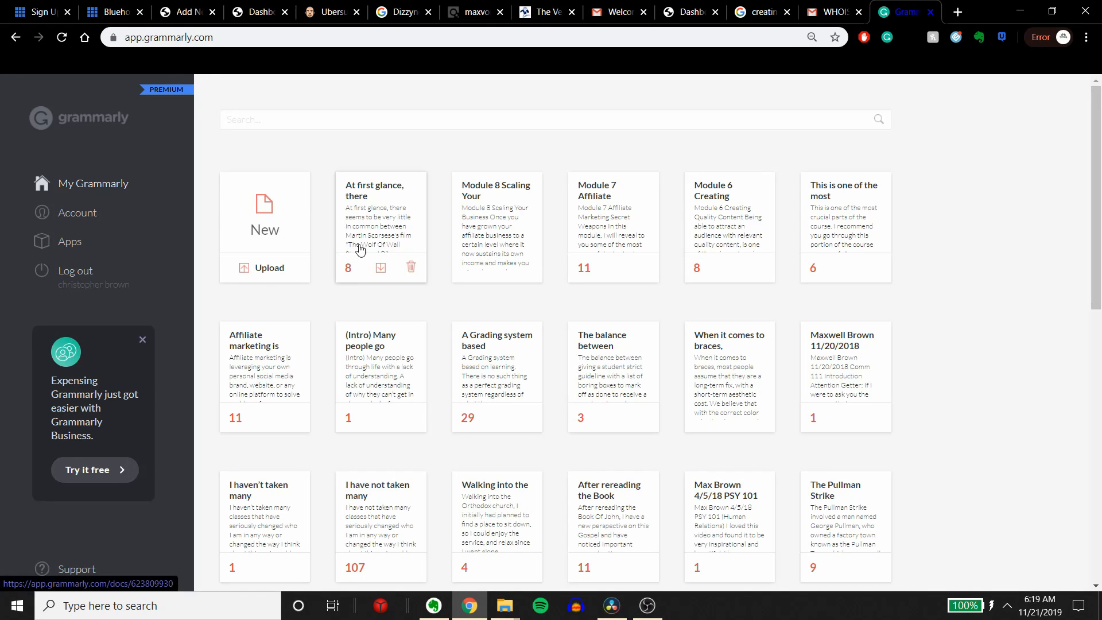
left_click(263, 195)
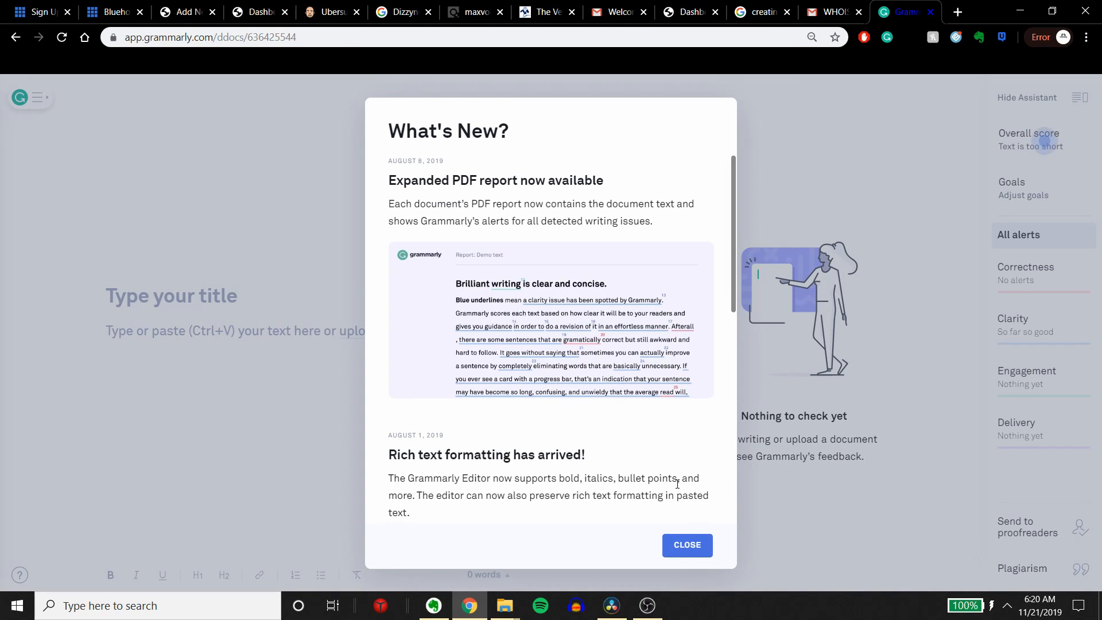
left_click(691, 546)
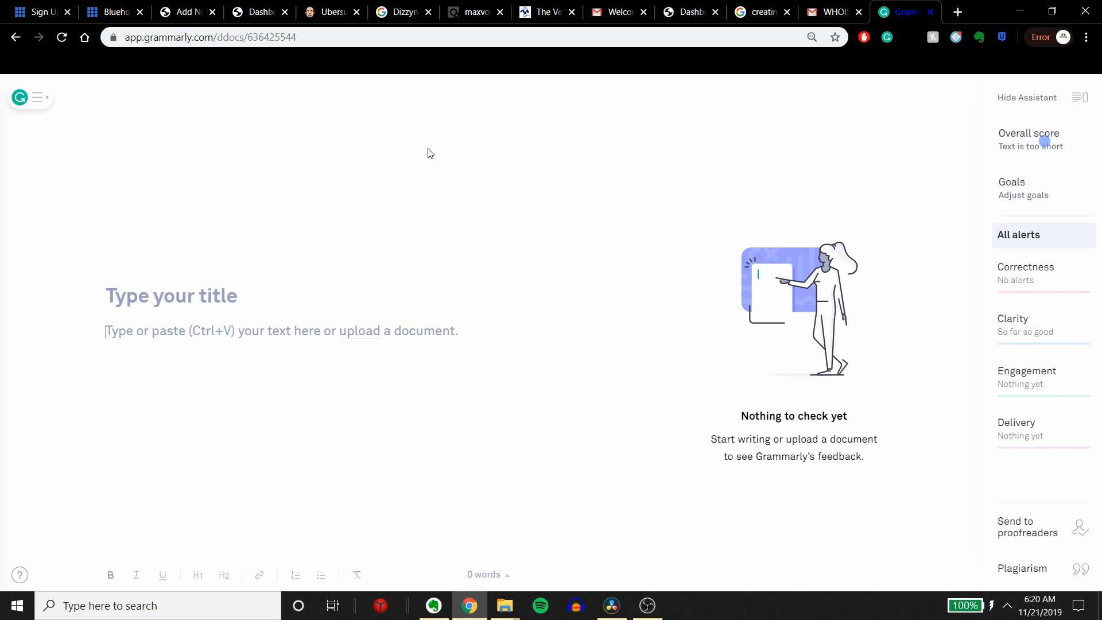
Step: Return to the WordPress post and examine the problems and good results in its SEO analysis
left_click(187, 7)
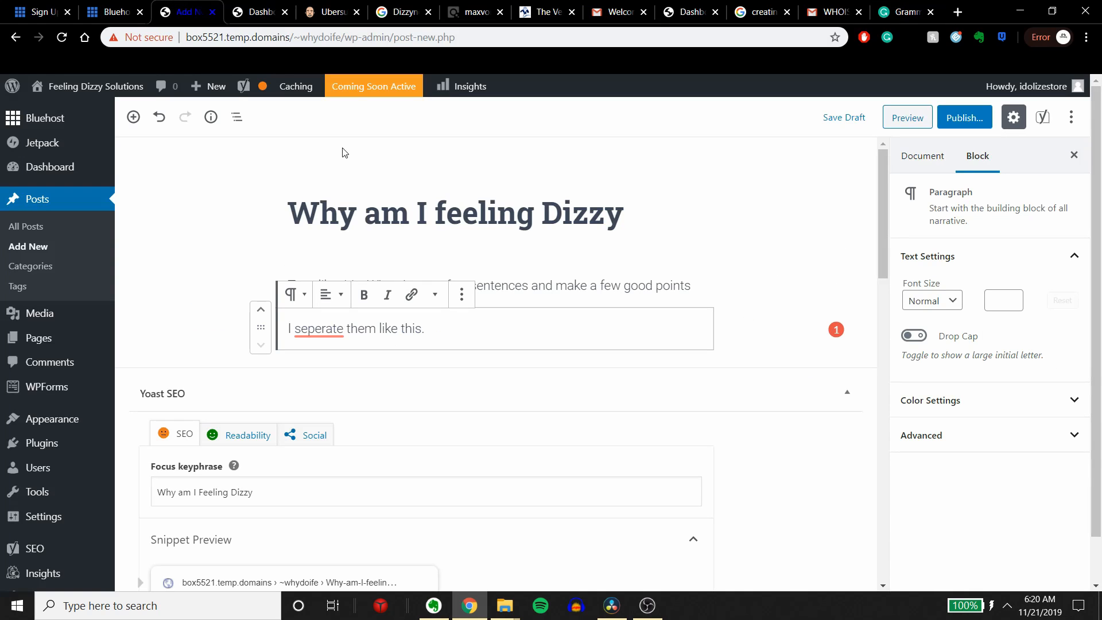
scroll(345, 418, "down", 7)
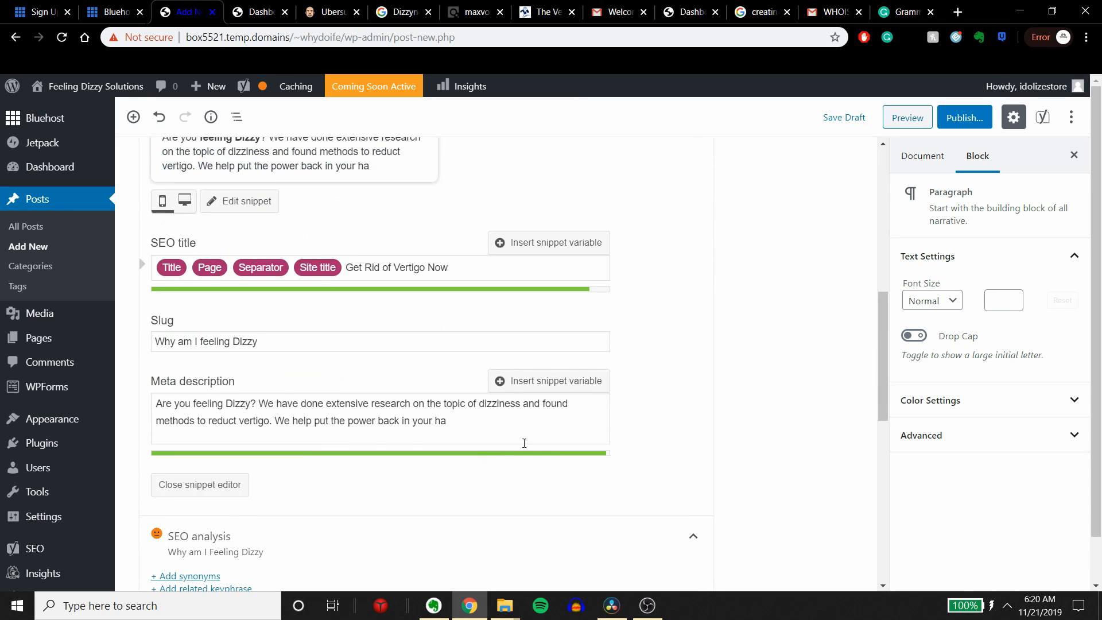
scroll(603, 424, "down", 5)
scroll(688, 432, "up", 15)
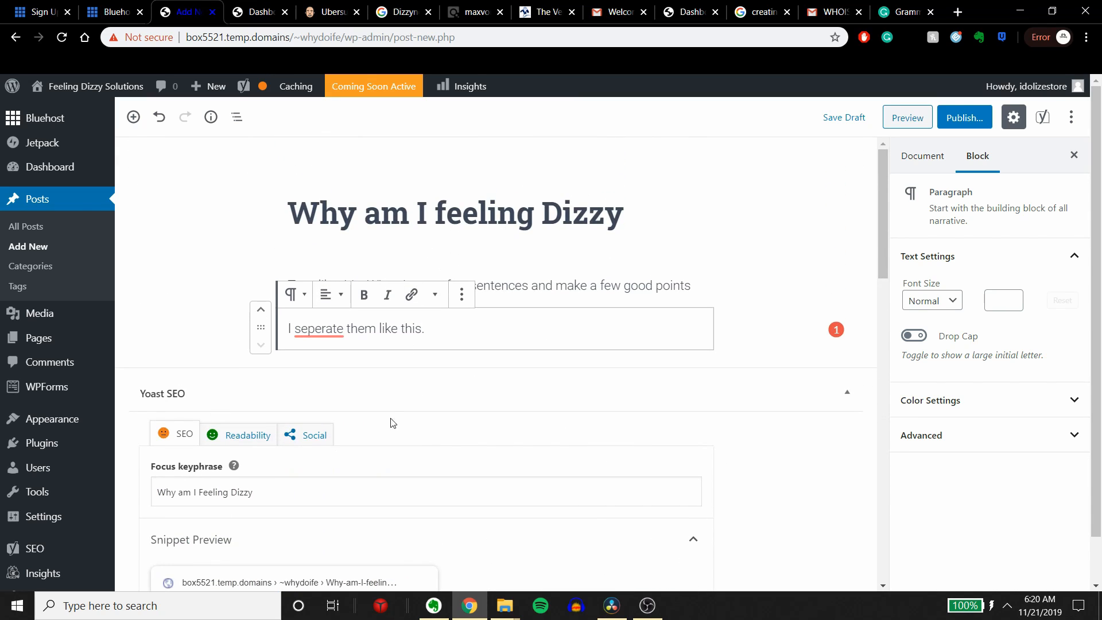
scroll(391, 423, "down", 15)
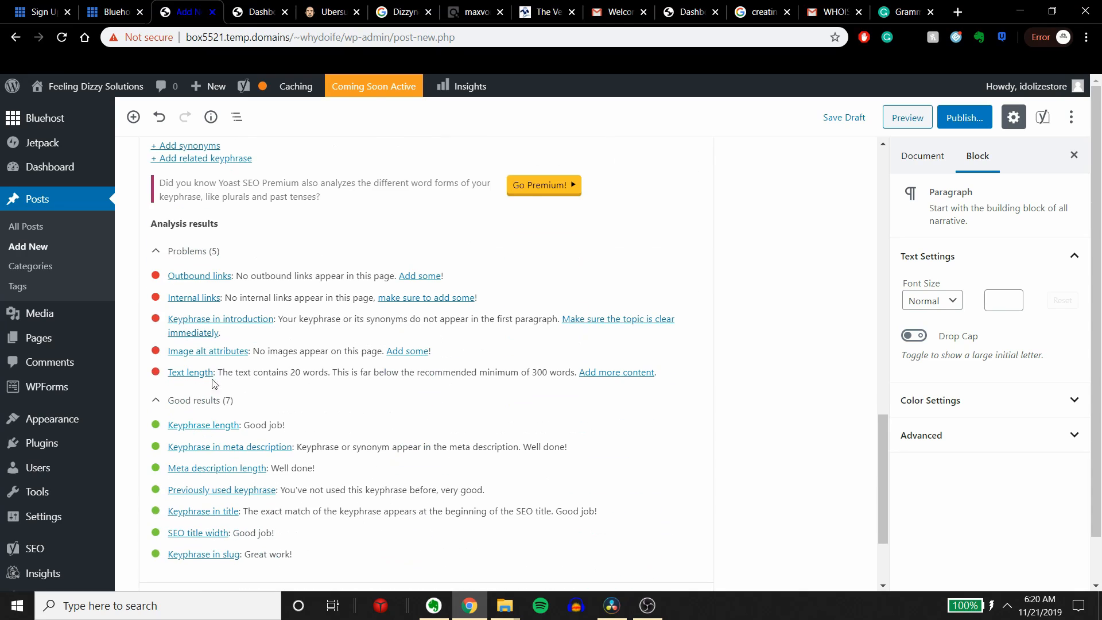
left_click_drag(168, 275, 578, 372)
left_click(609, 447)
scroll(548, 460, "up", 9)
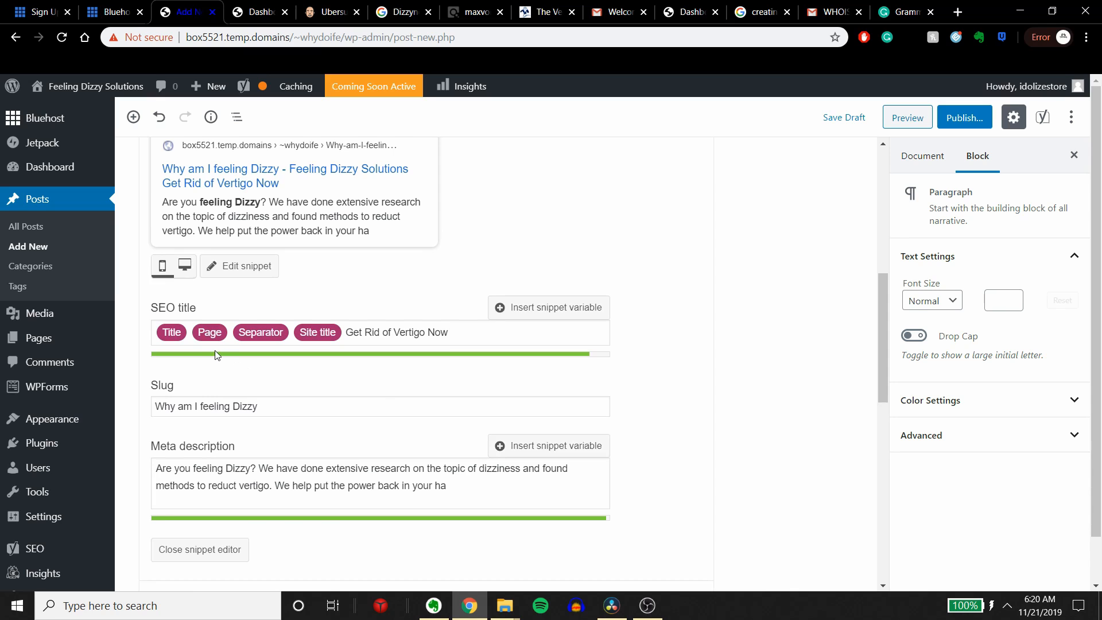
Step: Examine the snippet's SEO title, slug and meta description
double_click(344, 374)
left_click(556, 482)
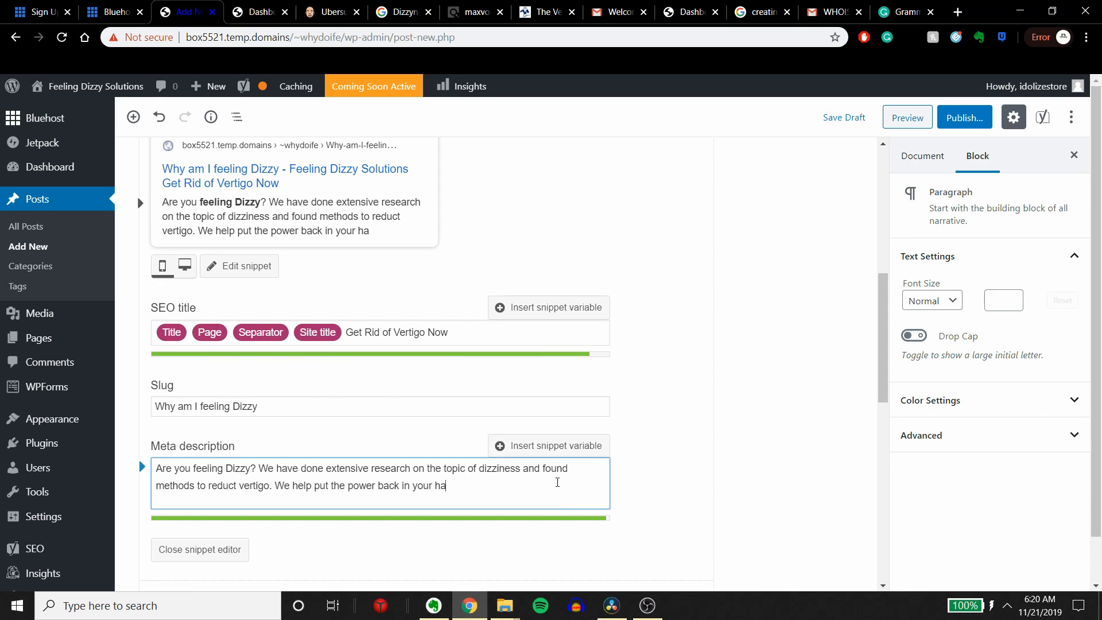
scroll(284, 476, "up", 1)
scroll(258, 477, "down", 1)
left_click_drag(455, 483, 209, 459)
left_click(295, 408)
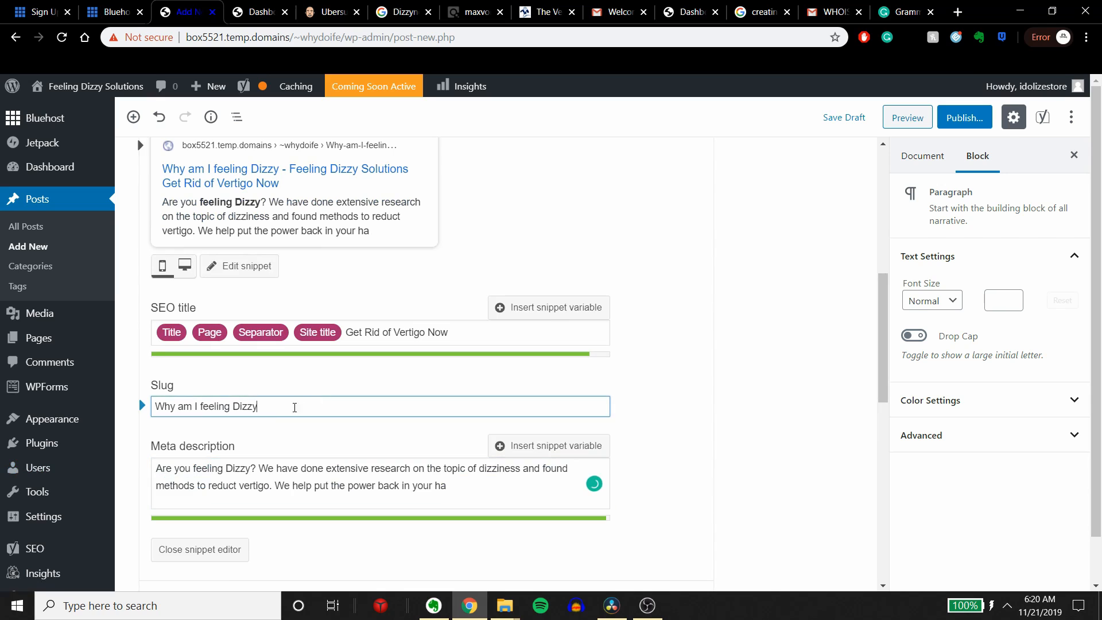
left_click_drag(295, 407, 103, 416)
left_click(521, 313)
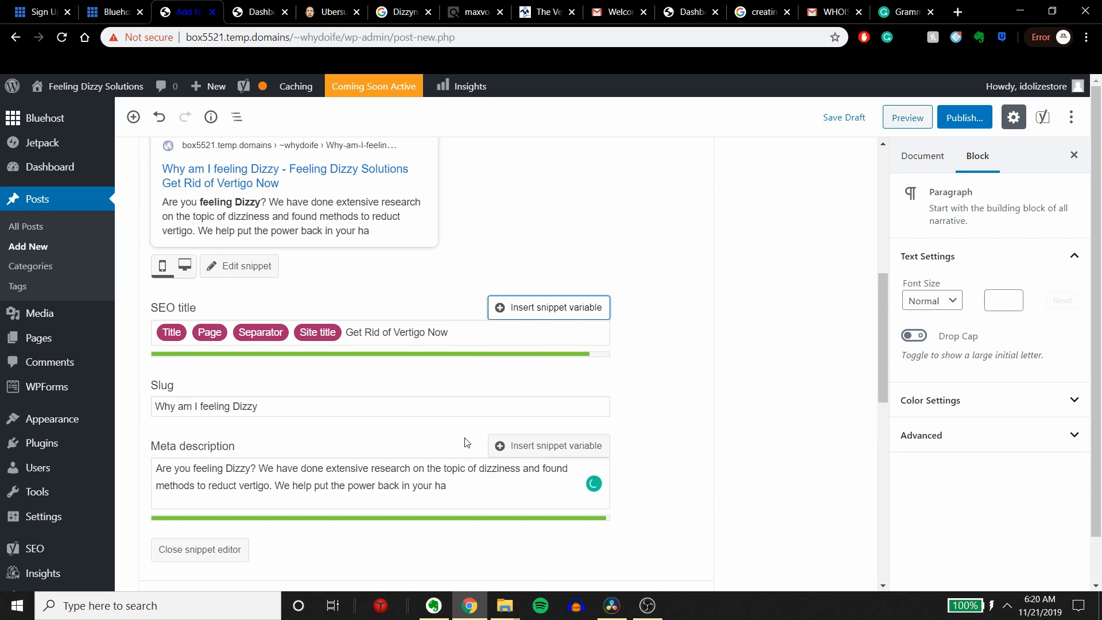
scroll(529, 479, "up", 8)
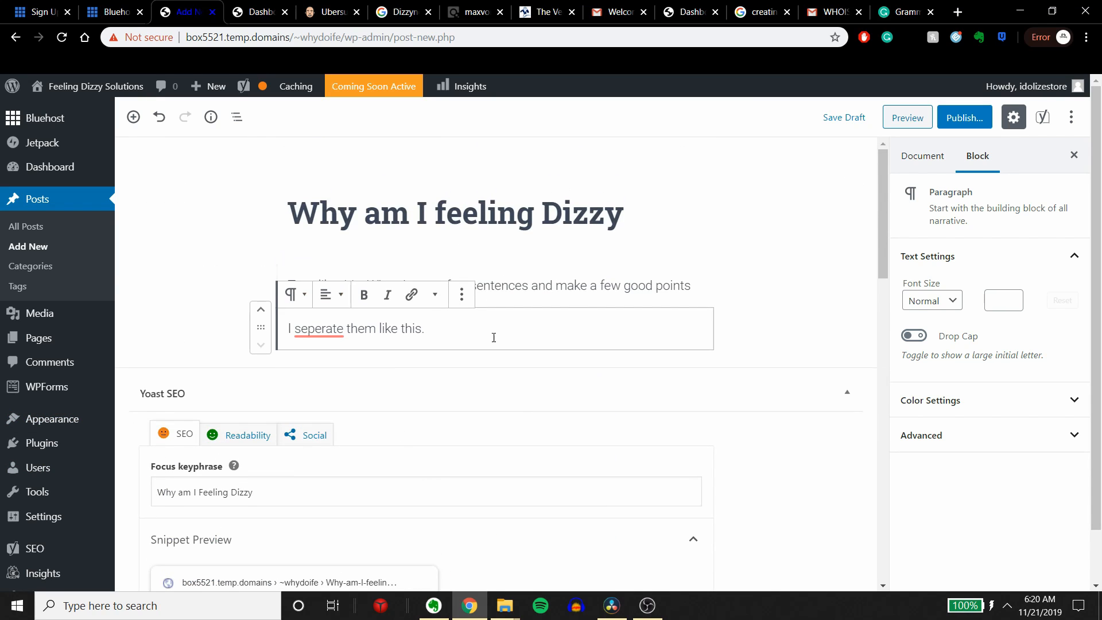
left_click(682, 288)
left_click(555, 328)
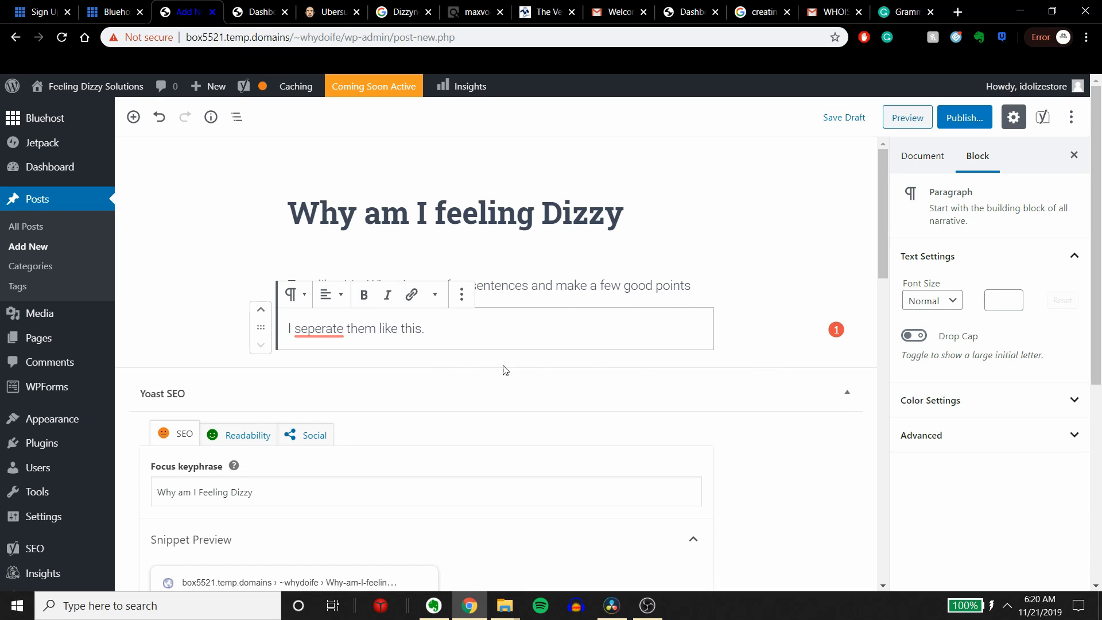
scroll(42, 316, "down", 4)
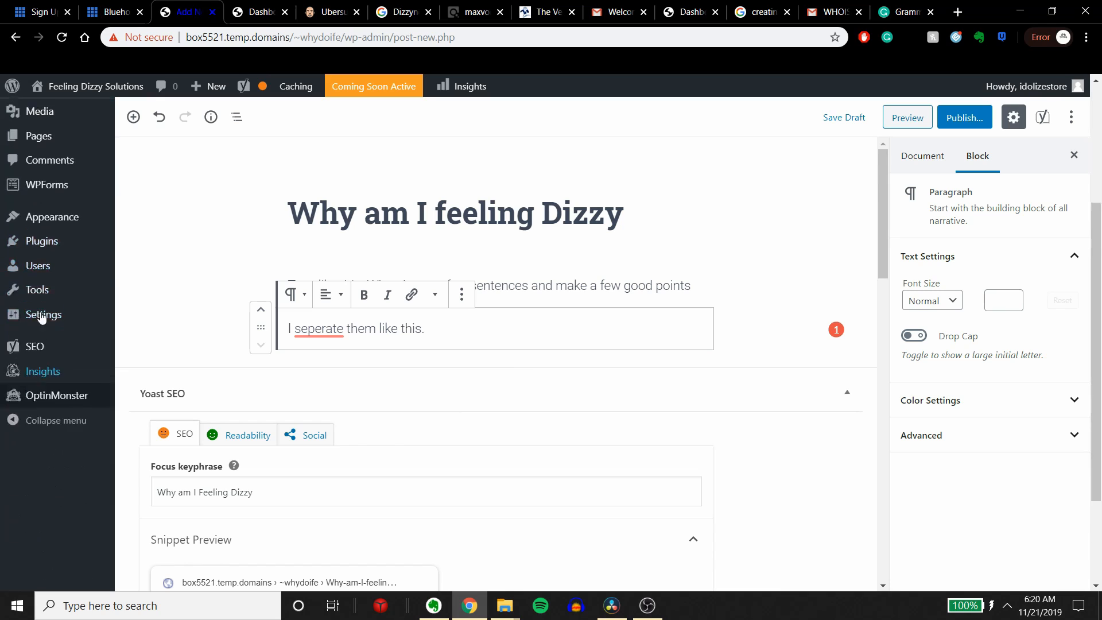
scroll(41, 315, "up", 4)
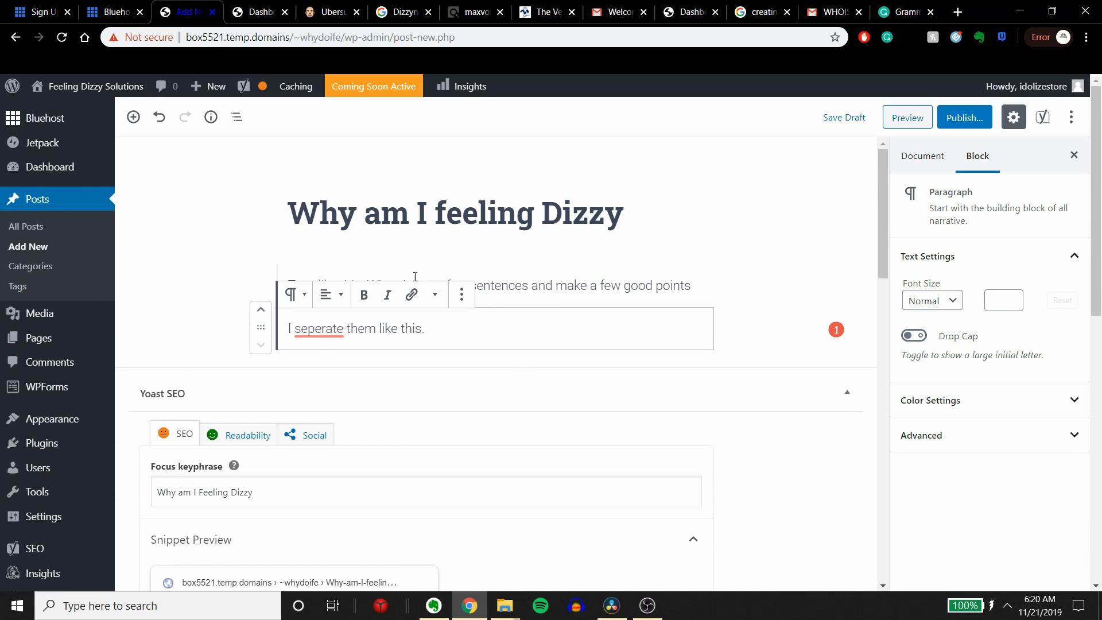
left_click_drag(538, 285, 780, 262)
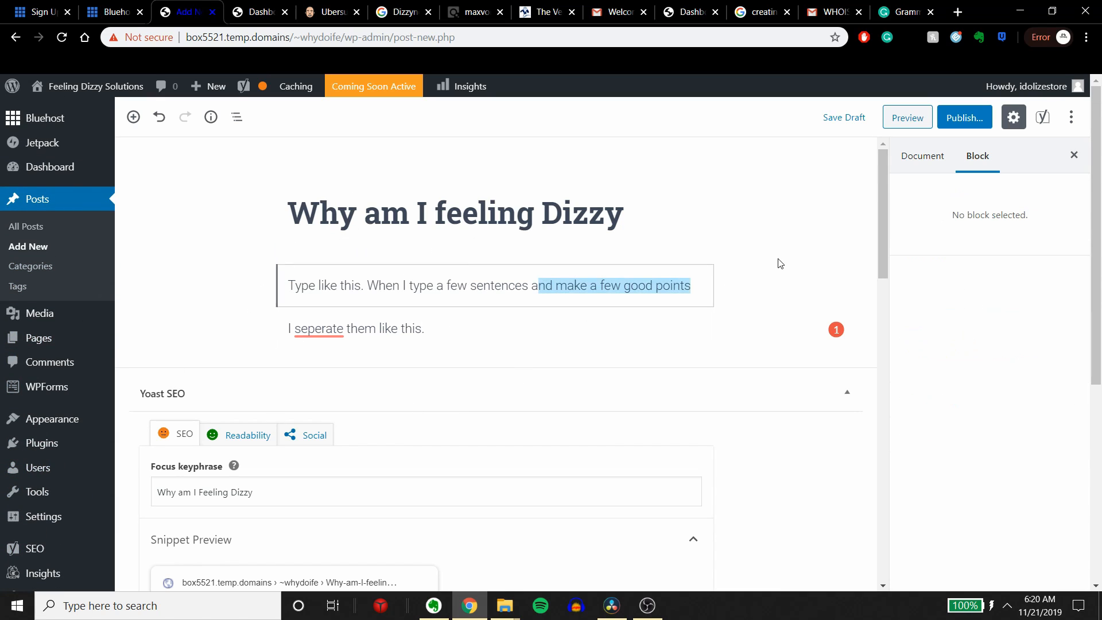
left_click(717, 322)
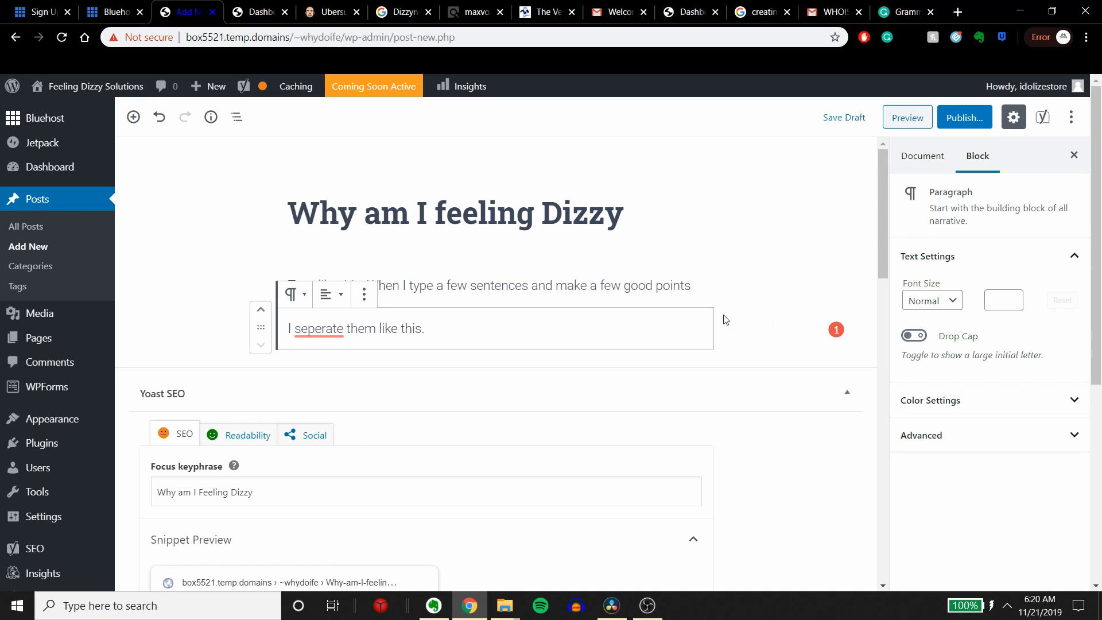